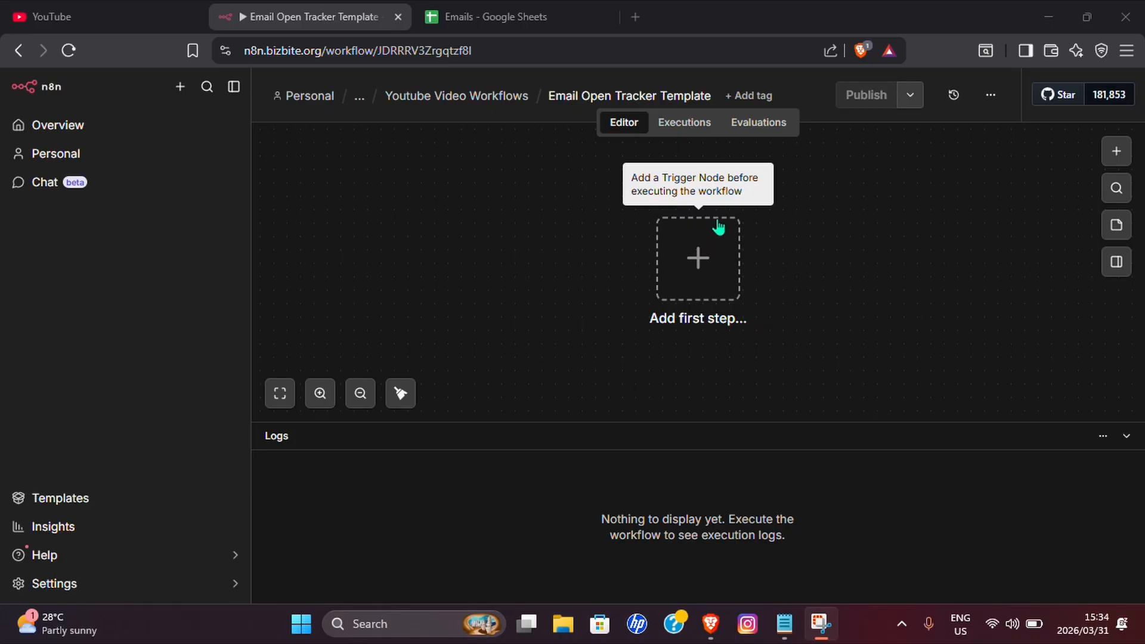
Add a GET Webhook trigger that responds through a 'Respond to Webhook' node.
{"action": "left_click", "coordinate": [718, 227]}
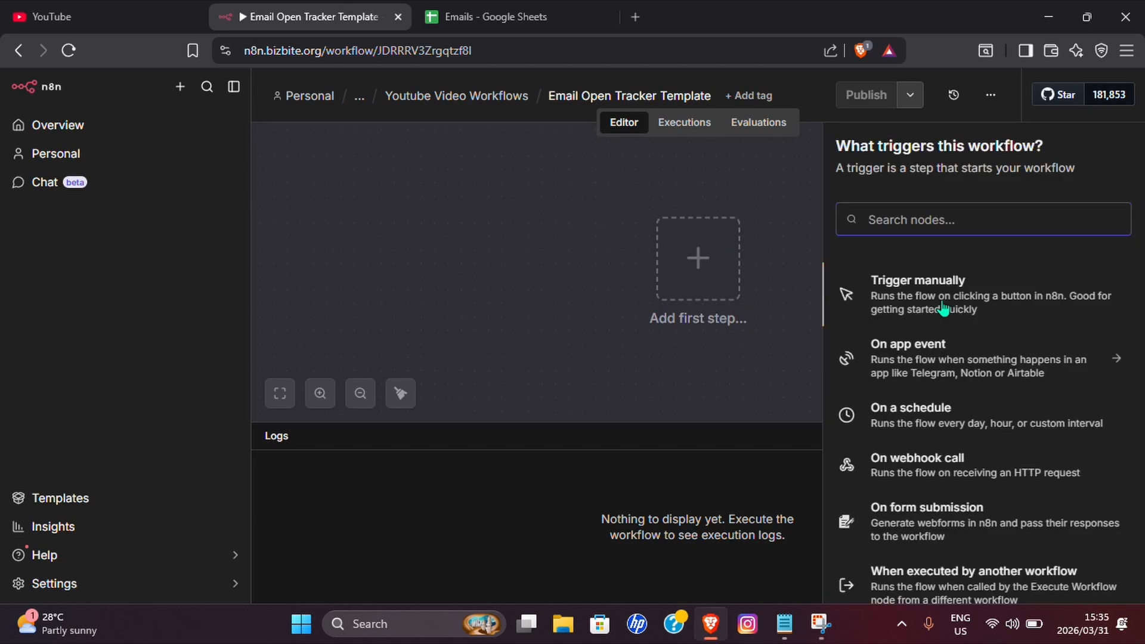
{"action": "type", "text": "we"}
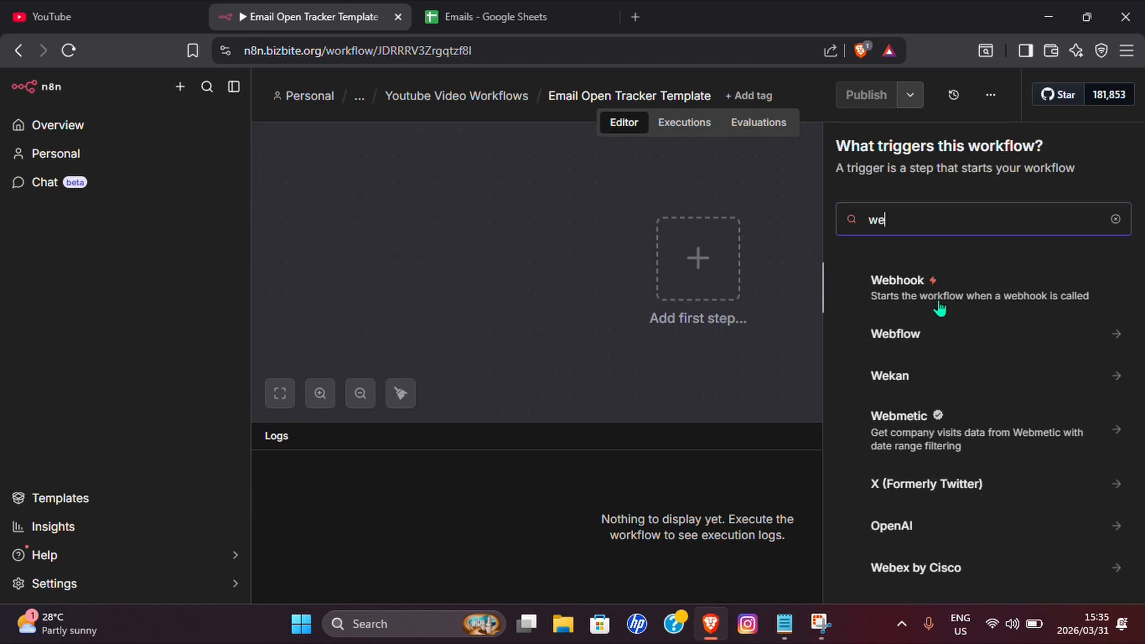
{"action": "type", "text": "bh"}
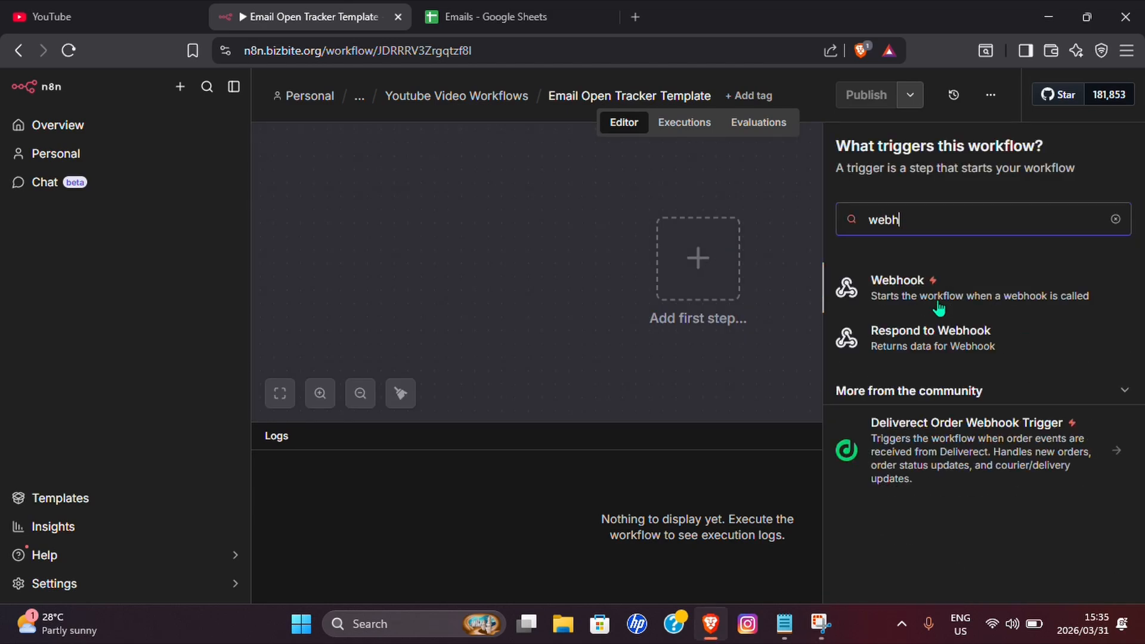
{"action": "left_click", "coordinate": [889, 291]}
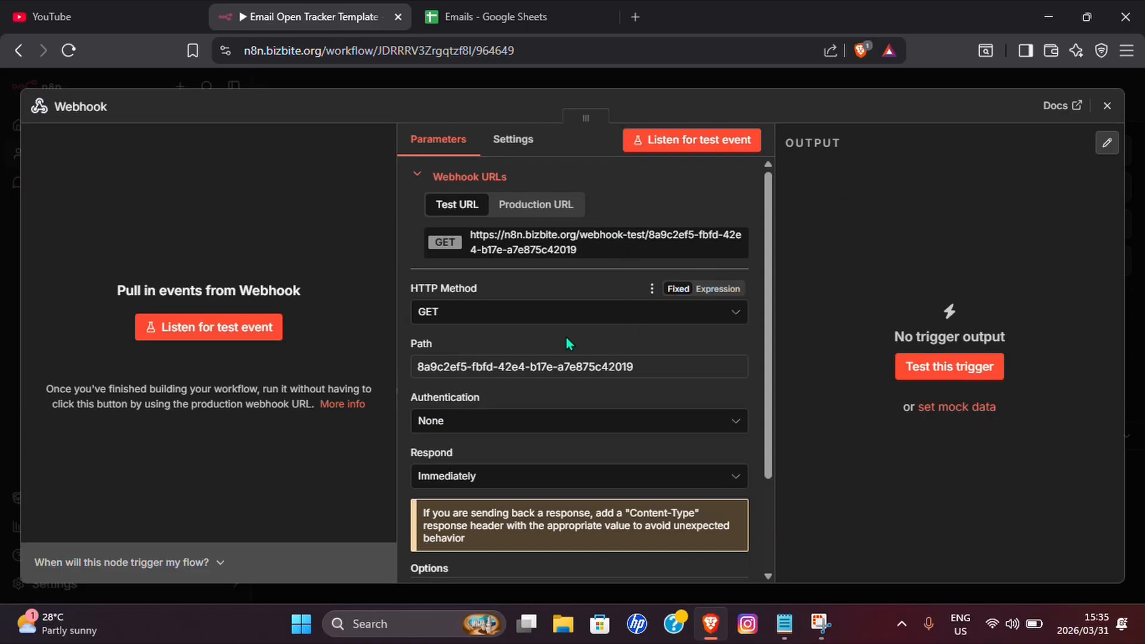
{"action": "scroll", "coordinate": [439, 344], "scroll_direction": "down", "scroll_amount": 3}
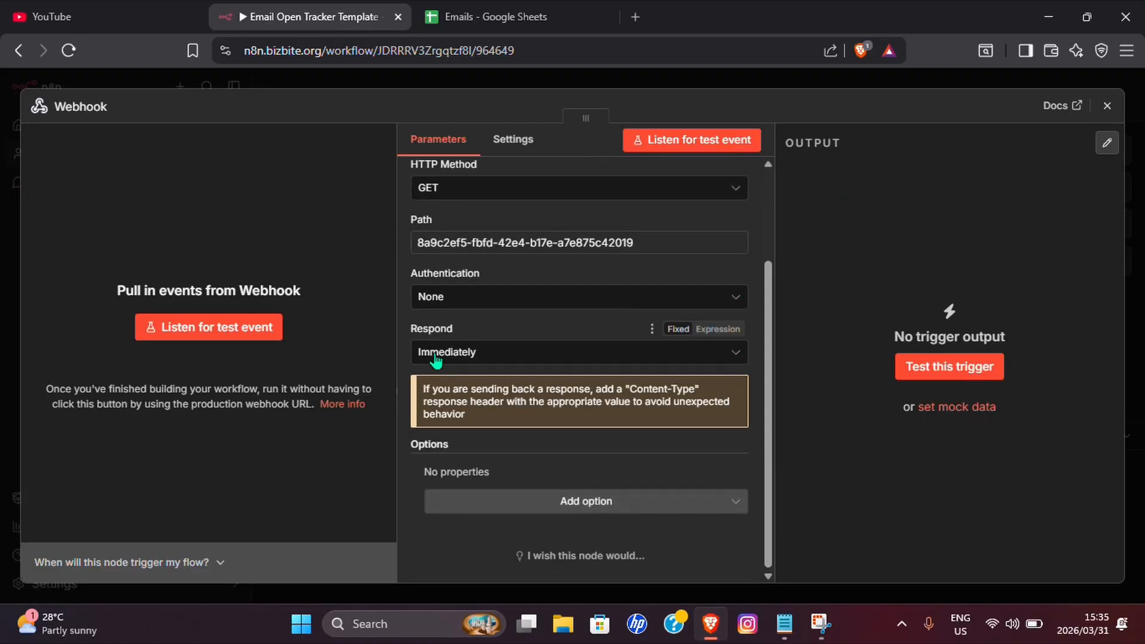
{"action": "left_click", "coordinate": [477, 358]}
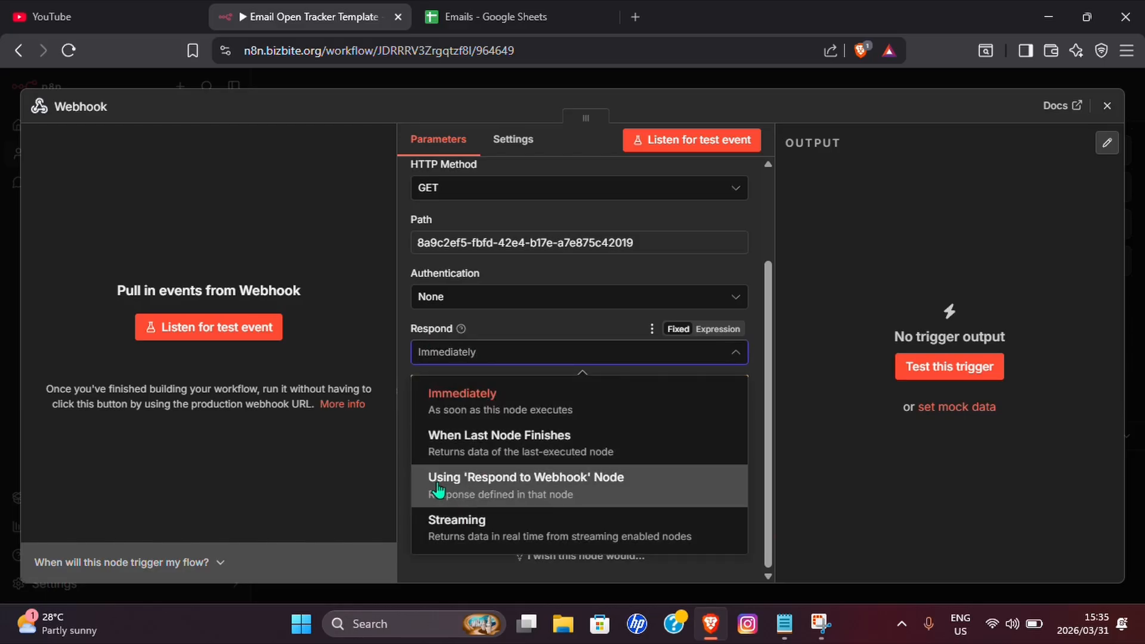
{"action": "left_click", "coordinate": [532, 488]}
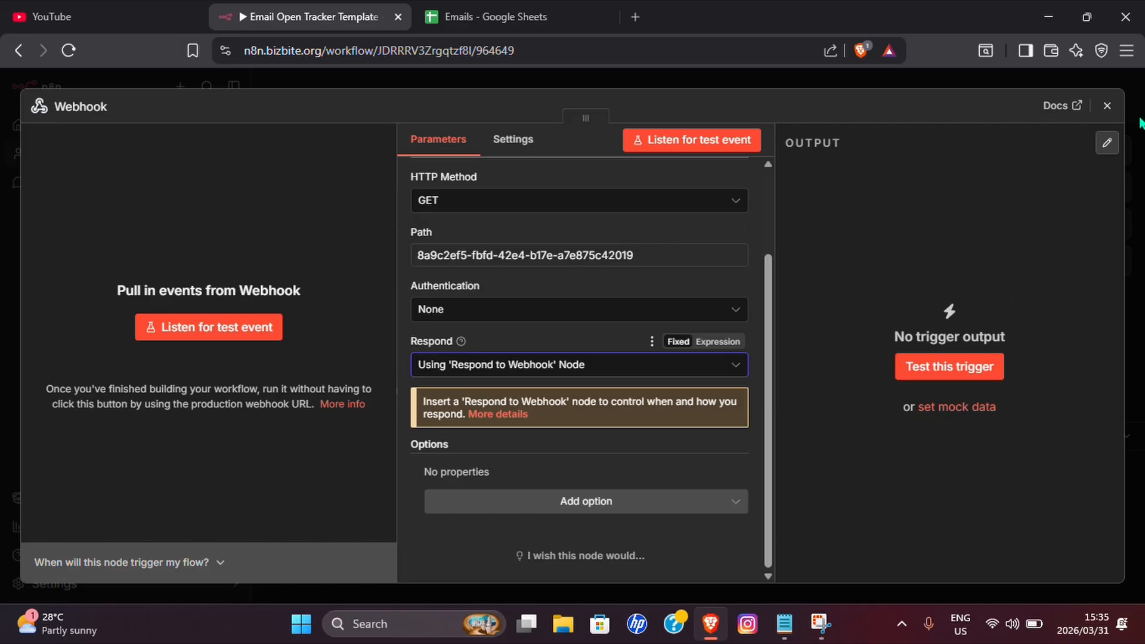
{"action": "left_click", "coordinate": [1106, 105]}
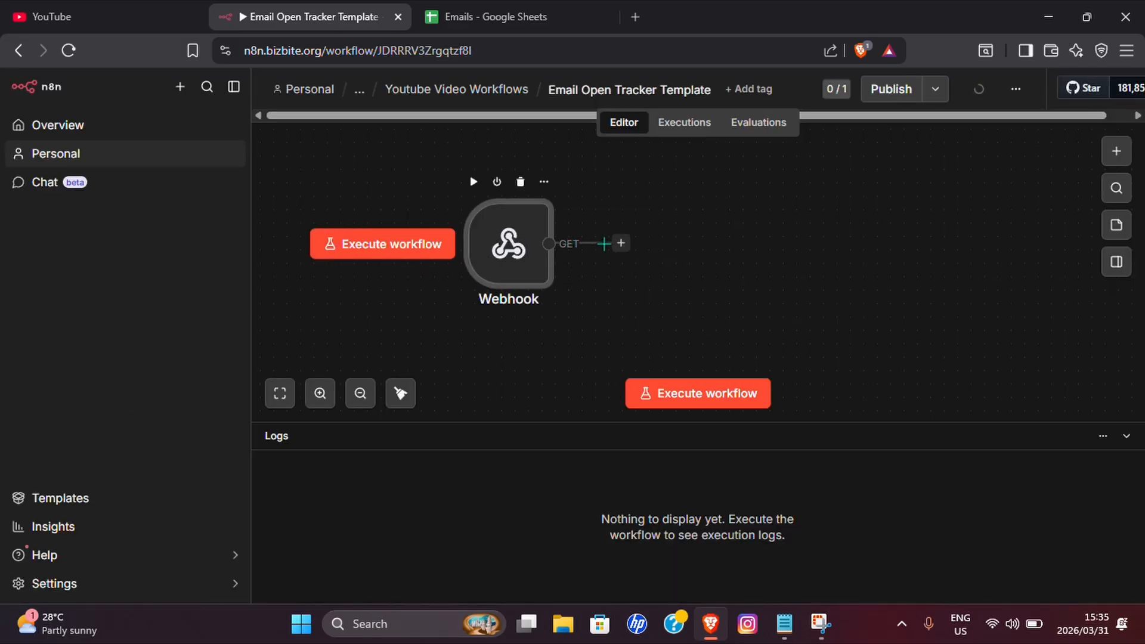
Add a Wait node after the Webhook with a wait amount of 2 seconds.
{"action": "left_click", "coordinate": [620, 244]}
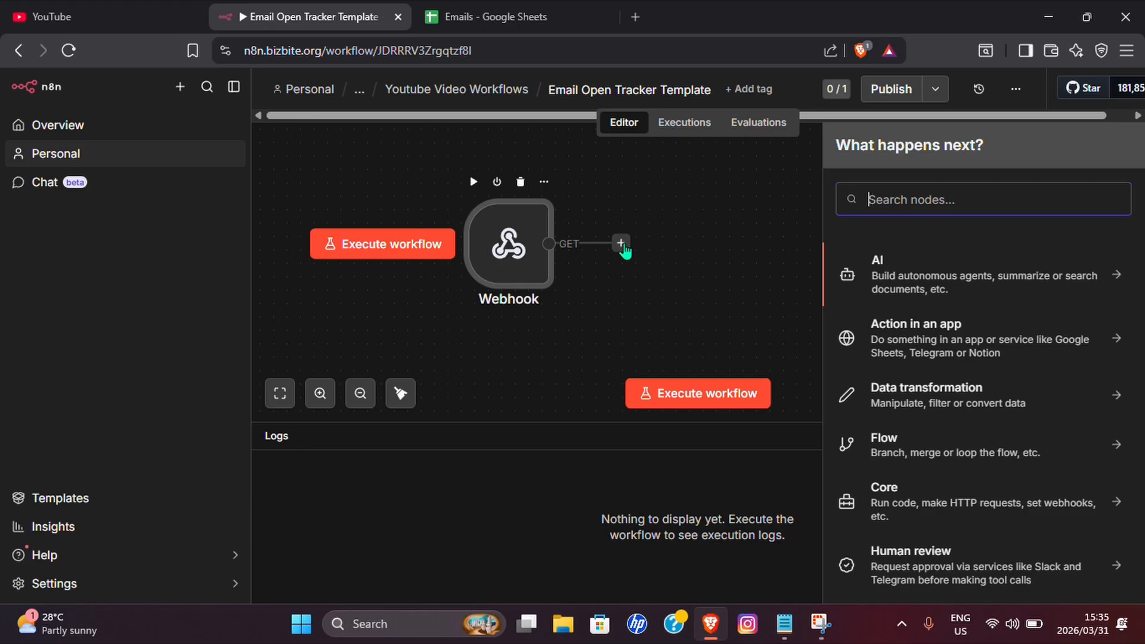
{"action": "type", "text": "wai"}
{"action": "left_click", "coordinate": [946, 263]}
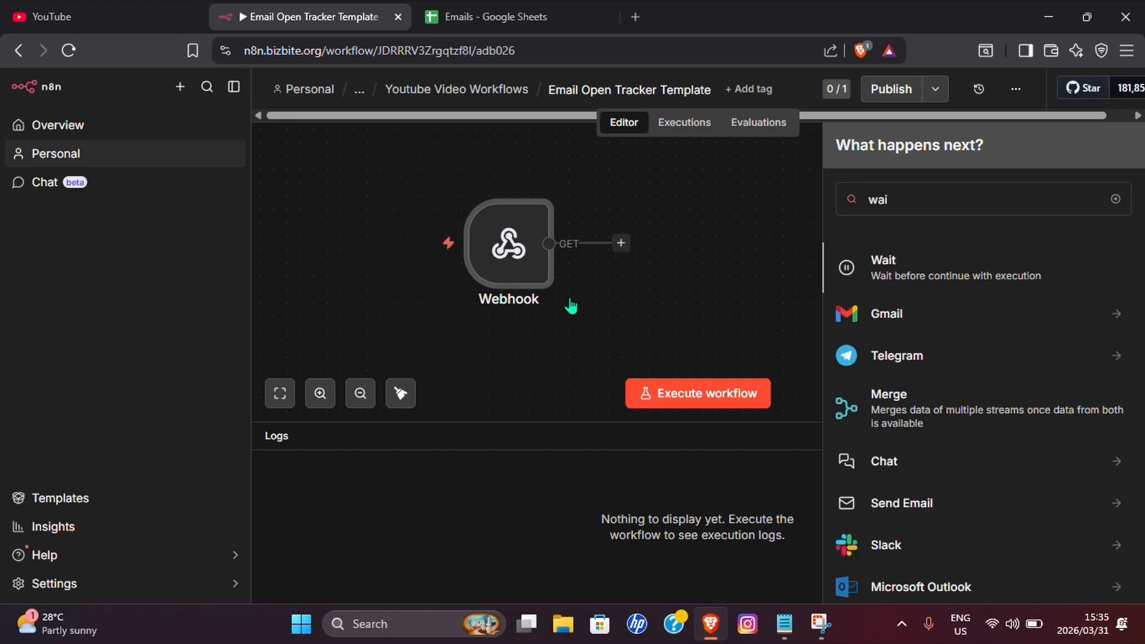
{"action": "triple_click", "coordinate": [476, 257]}
{"action": "type", "text": "2"}
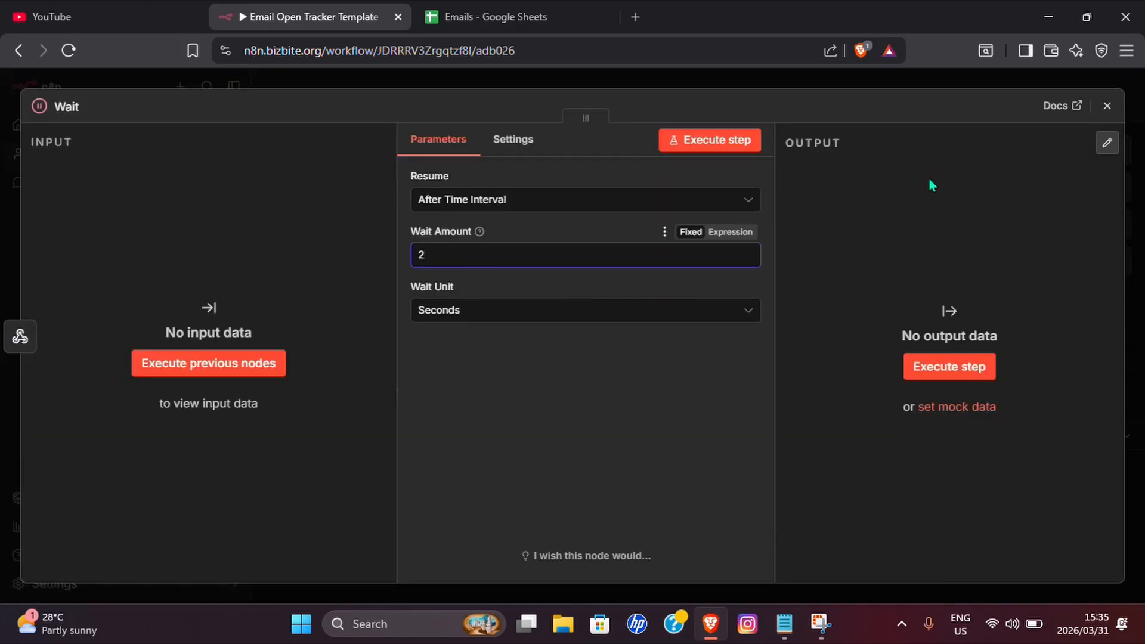
{"action": "left_click", "coordinate": [1107, 105]}
Add an Edit Fields (Set) node titled 'Base64 Image Code' with a new field named data.
{"action": "scroll", "coordinate": [798, 322], "scroll_direction": "right", "scroll_amount": 3}
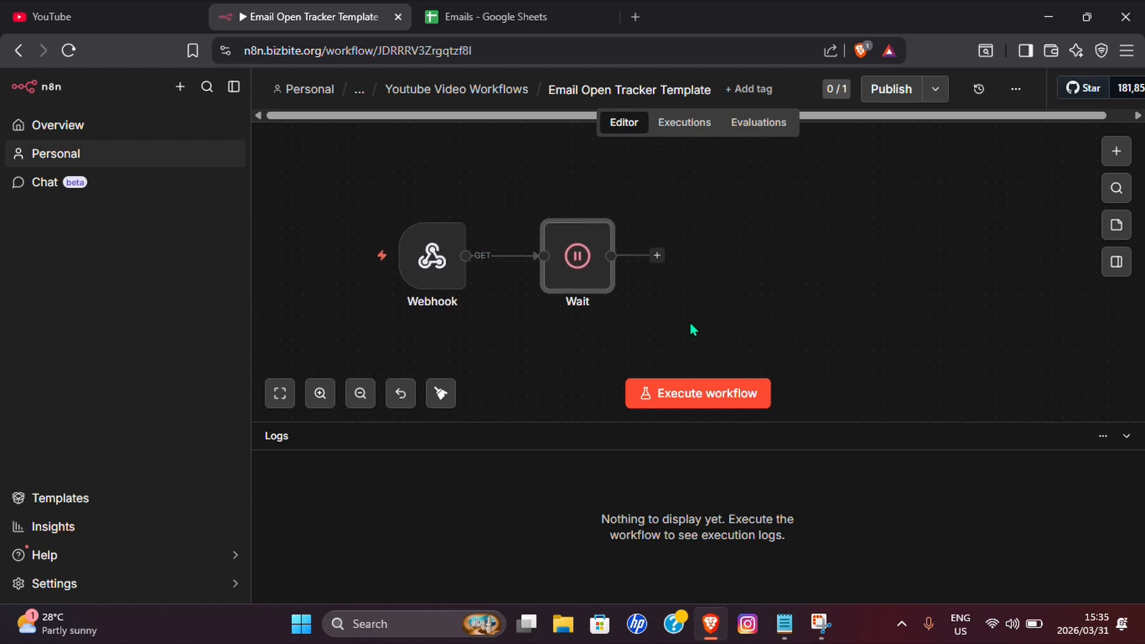
{"action": "left_click", "coordinate": [657, 256]}
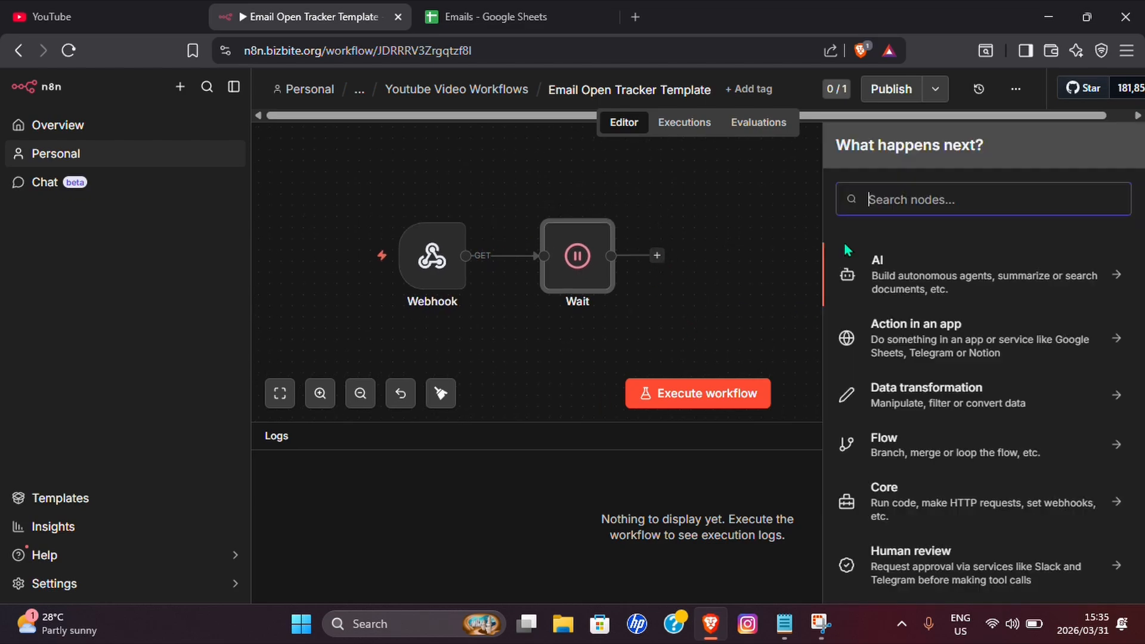
{"action": "type", "text": "edi"}
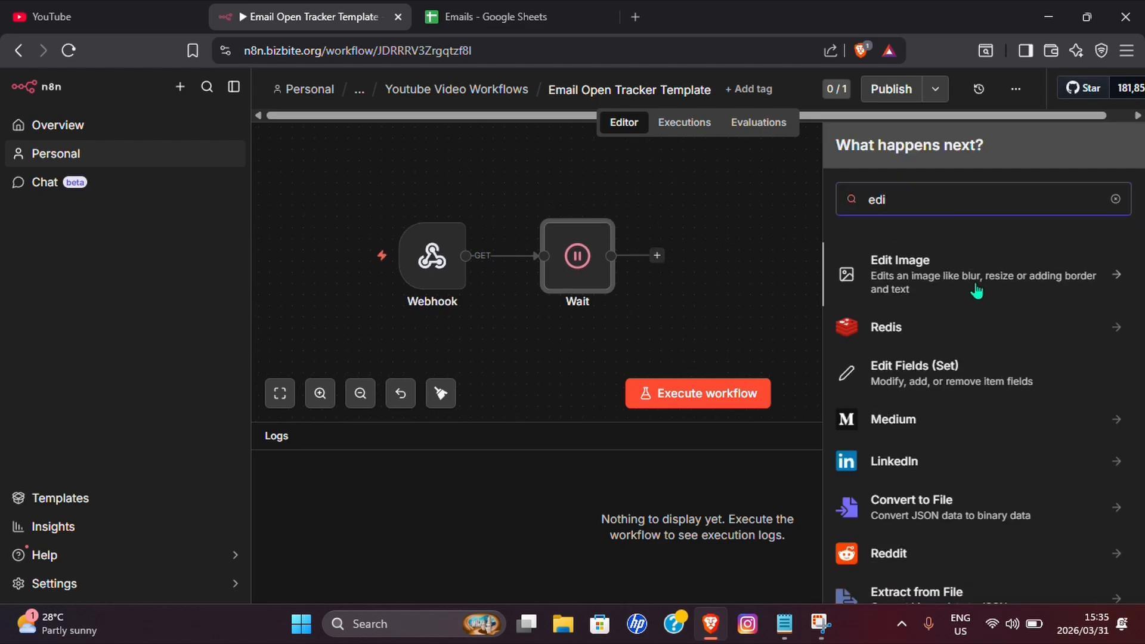
{"action": "left_click", "coordinate": [927, 367]}
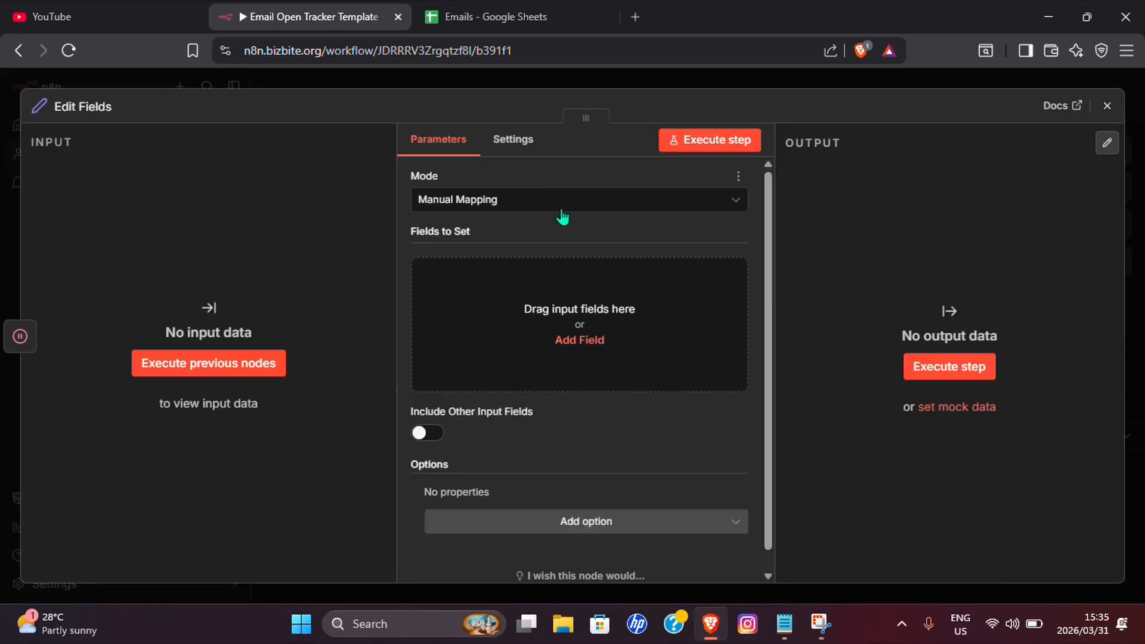
{"action": "left_click", "coordinate": [99, 109]}
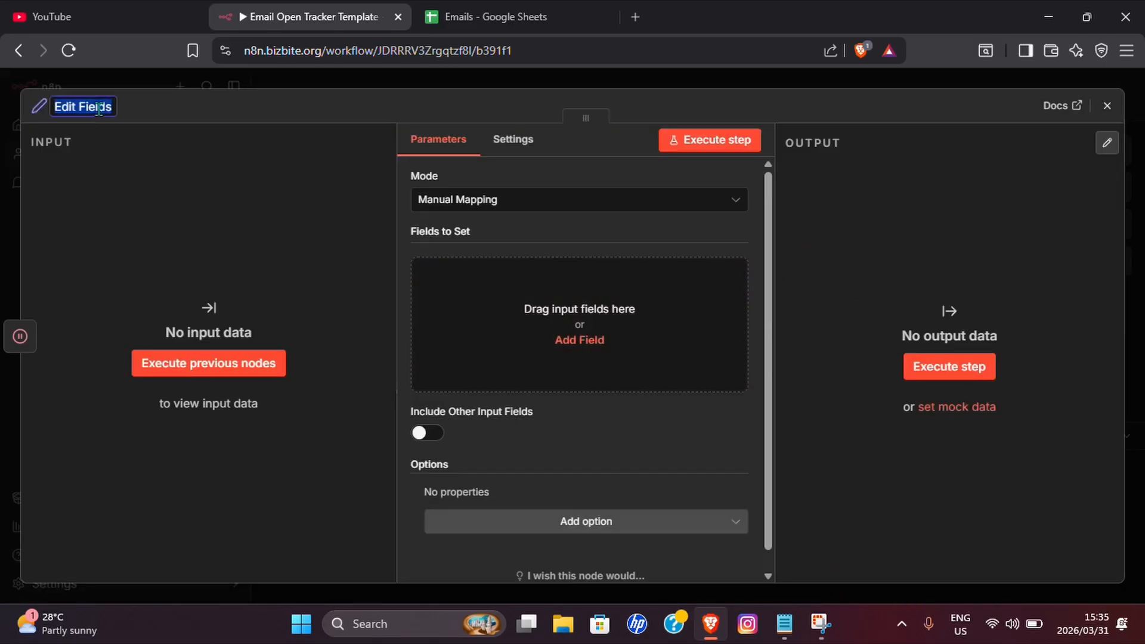
{"action": "type", "text": "Data"}
{"action": "double_click", "coordinate": [63, 108]}
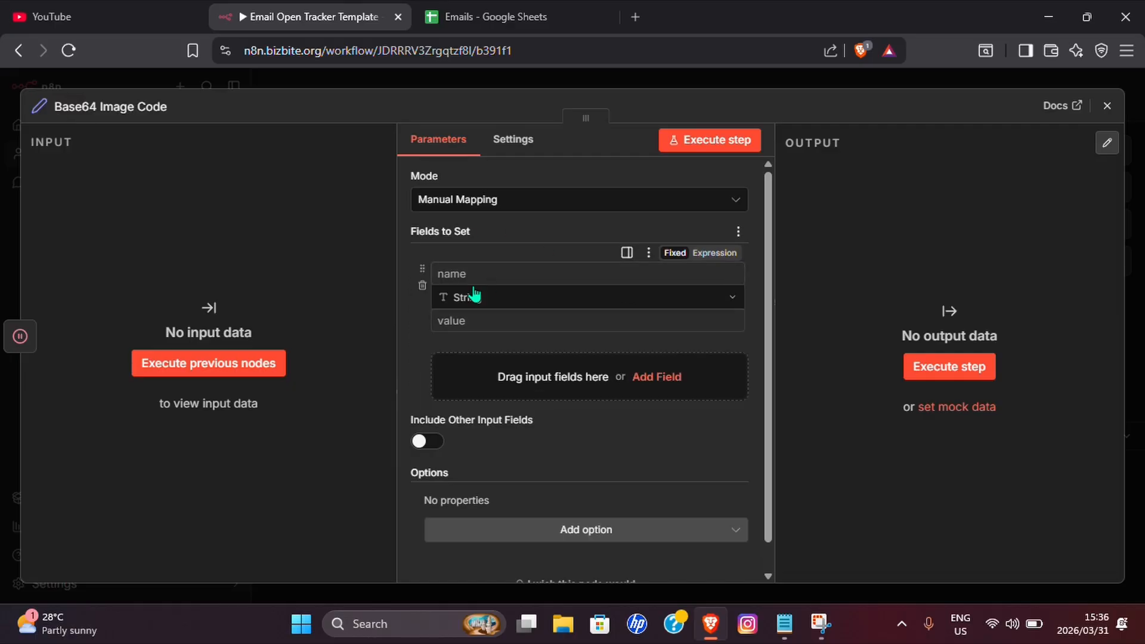
{"action": "left_click", "coordinate": [460, 271]}
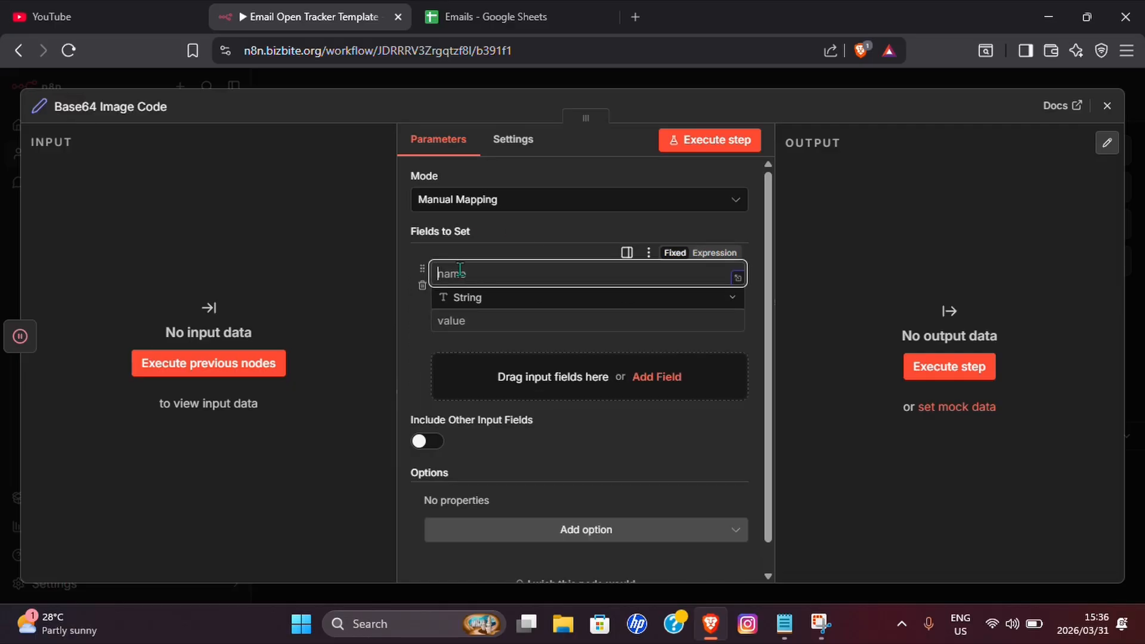
{"action": "type", "text": "data"}
{"action": "left_click", "coordinate": [441, 316]}
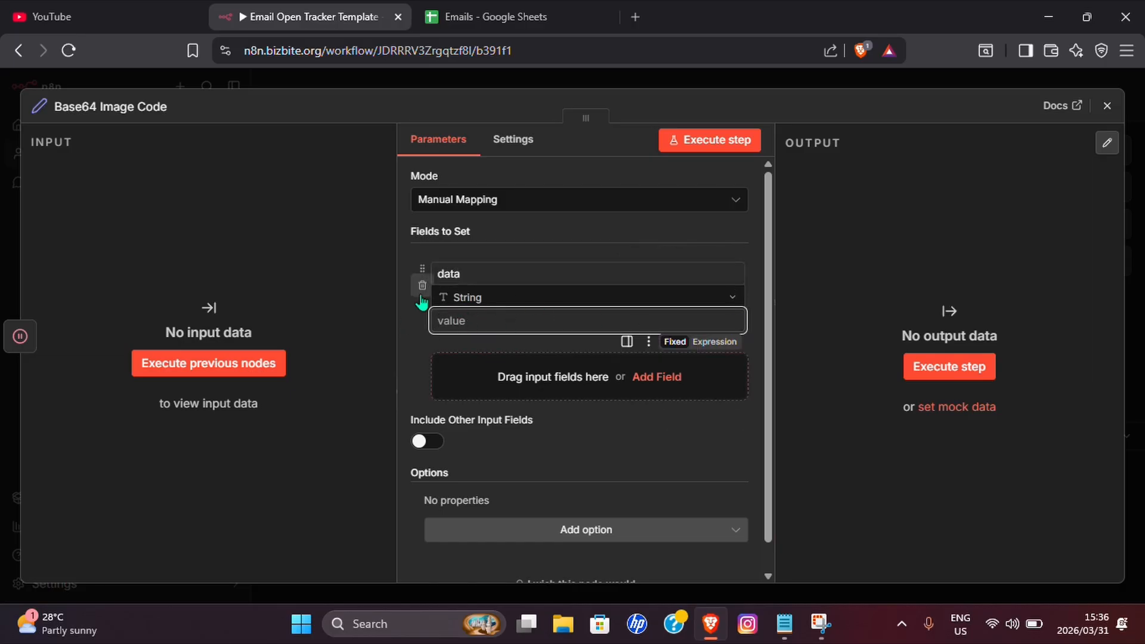
Copy the full Base64 string from the '1x1 Pixel Base64' Notepad note and return to n8n.
{"action": "left_click", "coordinate": [784, 623]}
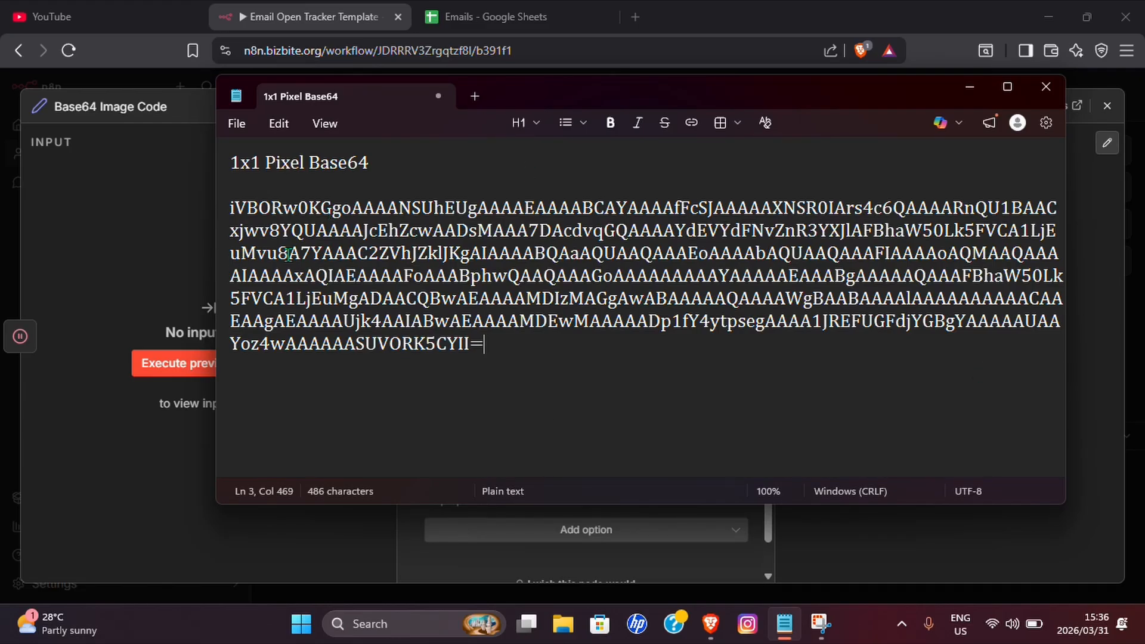
{"action": "left_click_drag", "start_coordinate": [230, 205], "coordinate": [514, 345]}
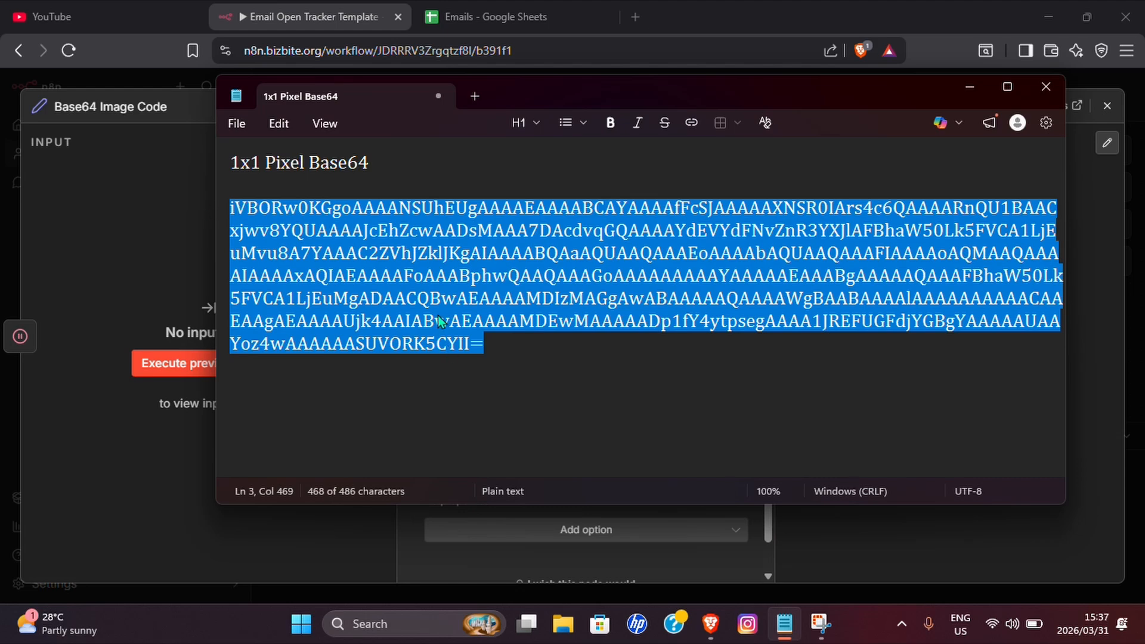
{"action": "key", "text": "alt+Tab"}
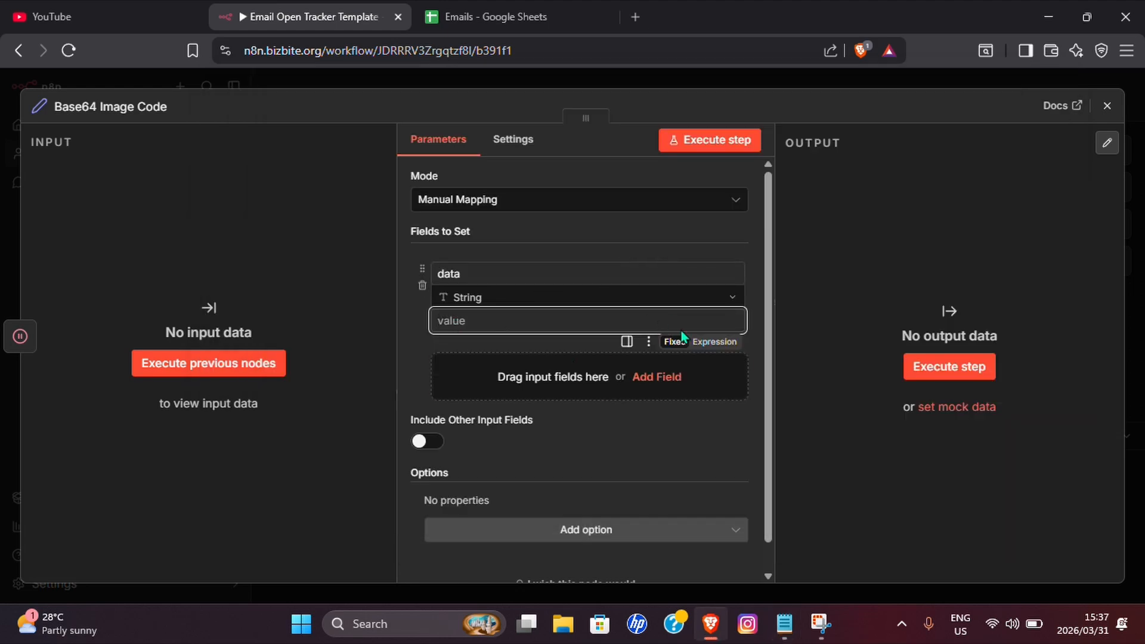
Paste the pixel's Base64 string as the value of the data field.
{"action": "left_click", "coordinate": [736, 321]}
{"action": "type", "text": "iVBORw0KGgoAAAANSUhEUgAAAAEAAAABCAYAAAAfFcSJAAAAAXNSR0IArs4c6QAAAARnQU1BAACxjwv8YQUAAAAJcEhZcwAADsMAAA7DAcdvqGQAAAAYdEVYdFNvZnR3YXJlAFBhaW50Lk5FVCA1LjEuMvu8A7YAAAC2ZVhJZklJKgAIAAAABQAaAQUAAQAAAEoAAAAbAQUAAQAAAFIAAAAoAQMAAQAAAIAAAAAxAQIAEAAAAFoAAABphwQAAQAAAGoAAAAAAAAAYAAAAAEAAABgAAAAAQAAAFBhaW50Lk5FVCA1LjEuMgADAACQBwAEAAAAMDIzMAGgAwABAAAAAQAAAAWgBAABAAAAIAAAAAAAAAACAAEAAgAEAAAAUjk4AAIABwAEAAAAMDEwMAAAAADp1fY4ytpsegAAAA1JREFUGFdjYGBgYAAAAAUAAYoz4wAAAAAASUVORK5CYII="}
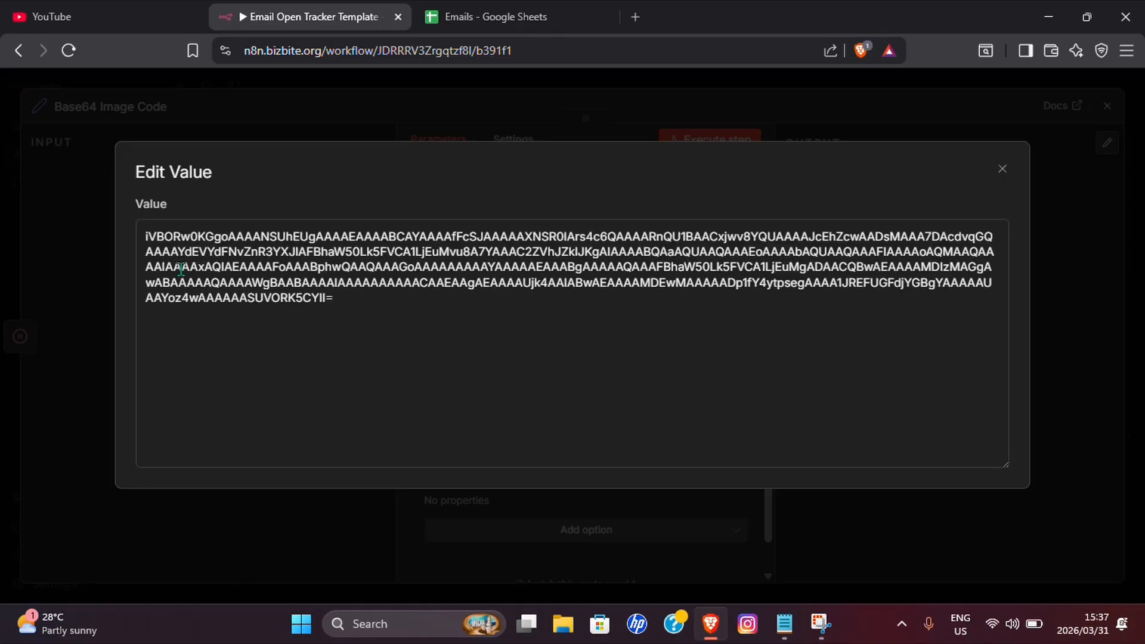
{"action": "left_click", "coordinate": [1002, 169]}
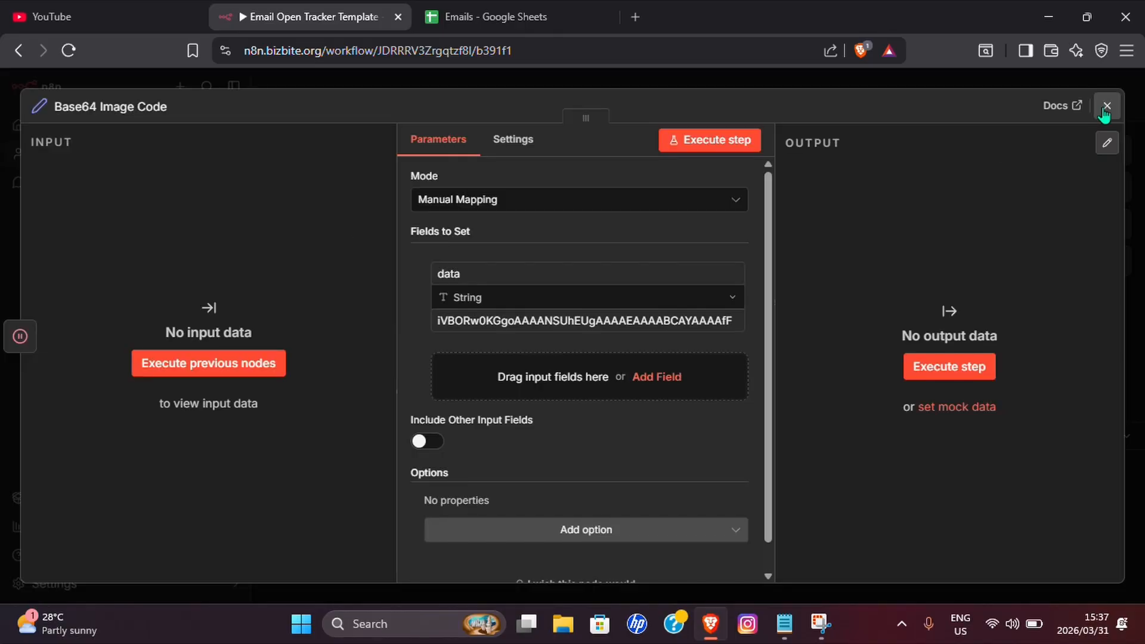
{"action": "left_click", "coordinate": [1106, 107]}
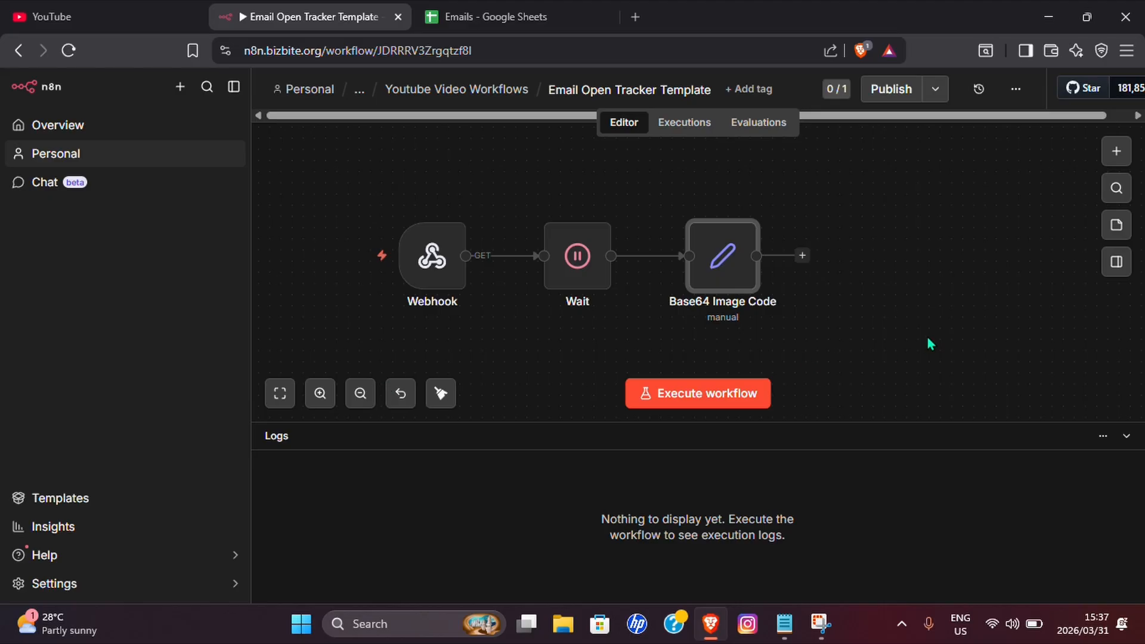
Bring up the Convert to File actions for a step after Base64 Image Code.
{"action": "scroll", "coordinate": [929, 343], "scroll_direction": "right", "scroll_amount": 5}
{"action": "left_click", "coordinate": [561, 261]}
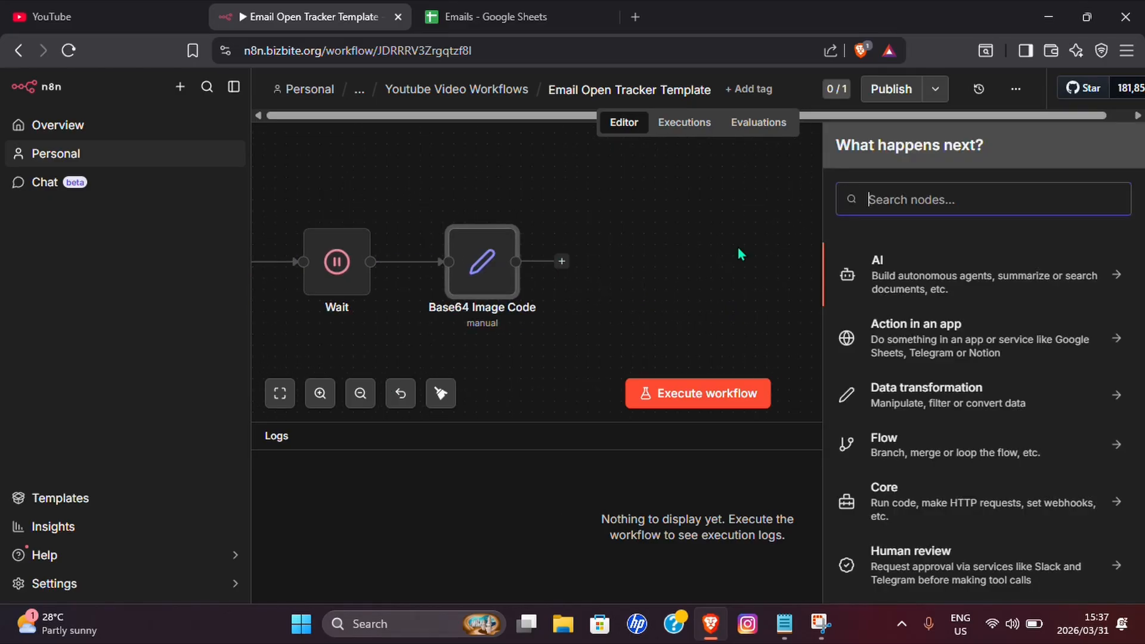
{"action": "type", "text": "Conver"}
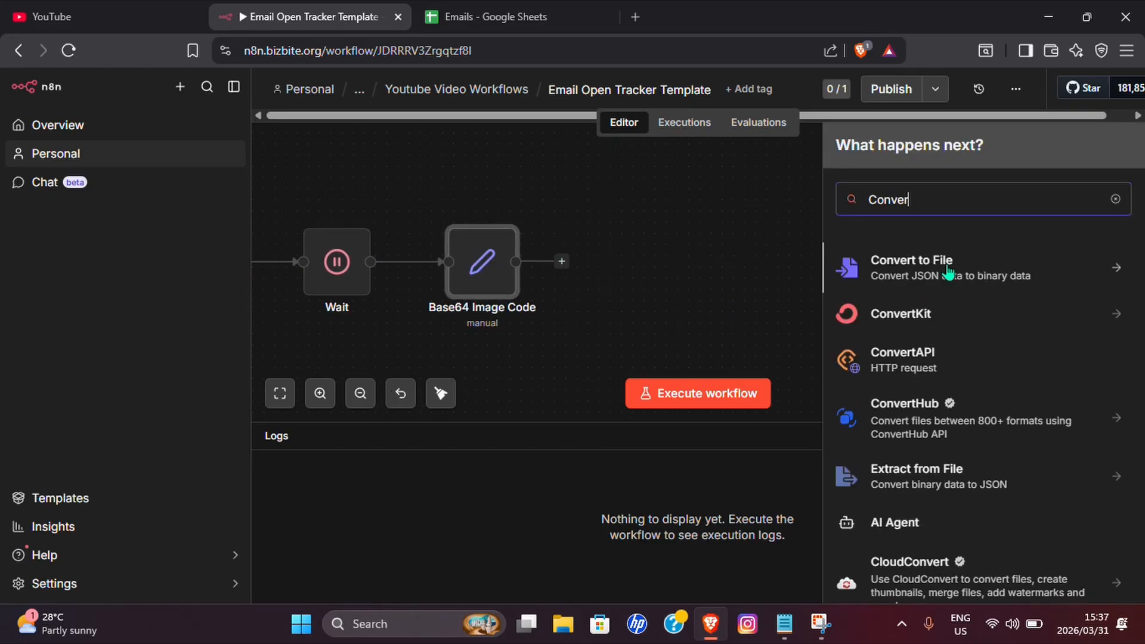
{"action": "left_click", "coordinate": [948, 274]}
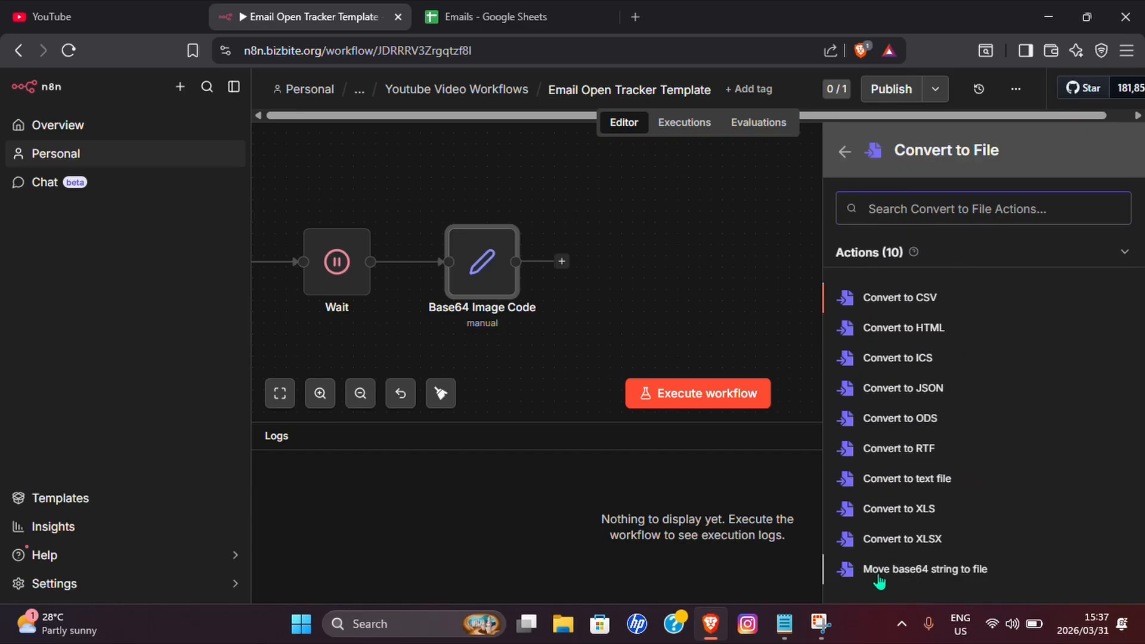
Choose Convert to File's Base64-to-file action, reading from the data field.
{"action": "left_click", "coordinate": [969, 573]}
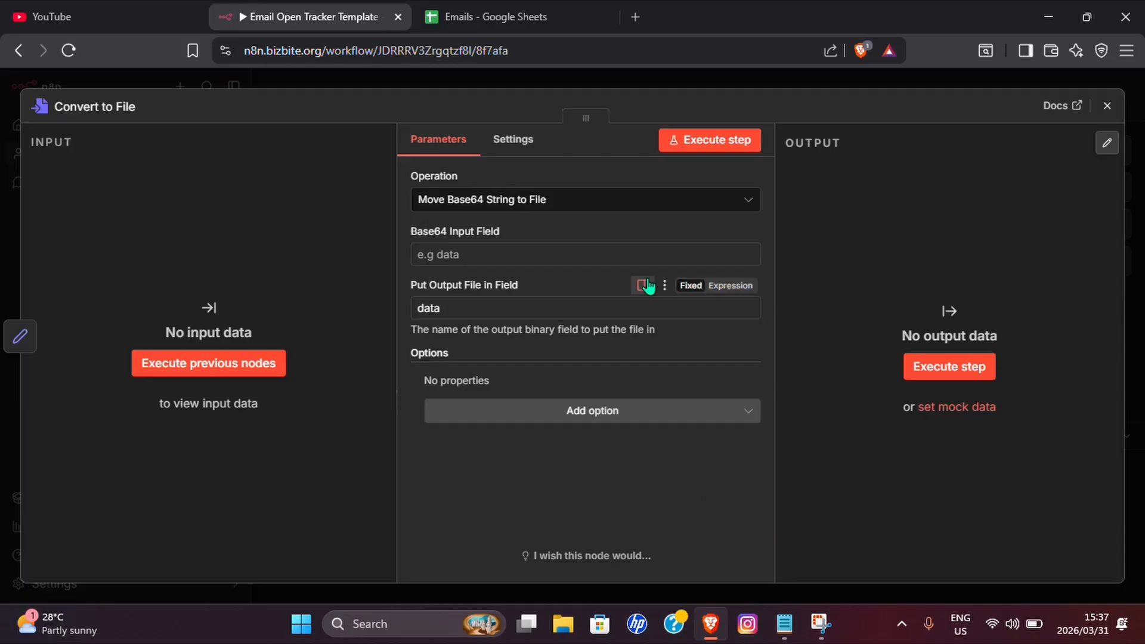
{"action": "left_click", "coordinate": [543, 255]}
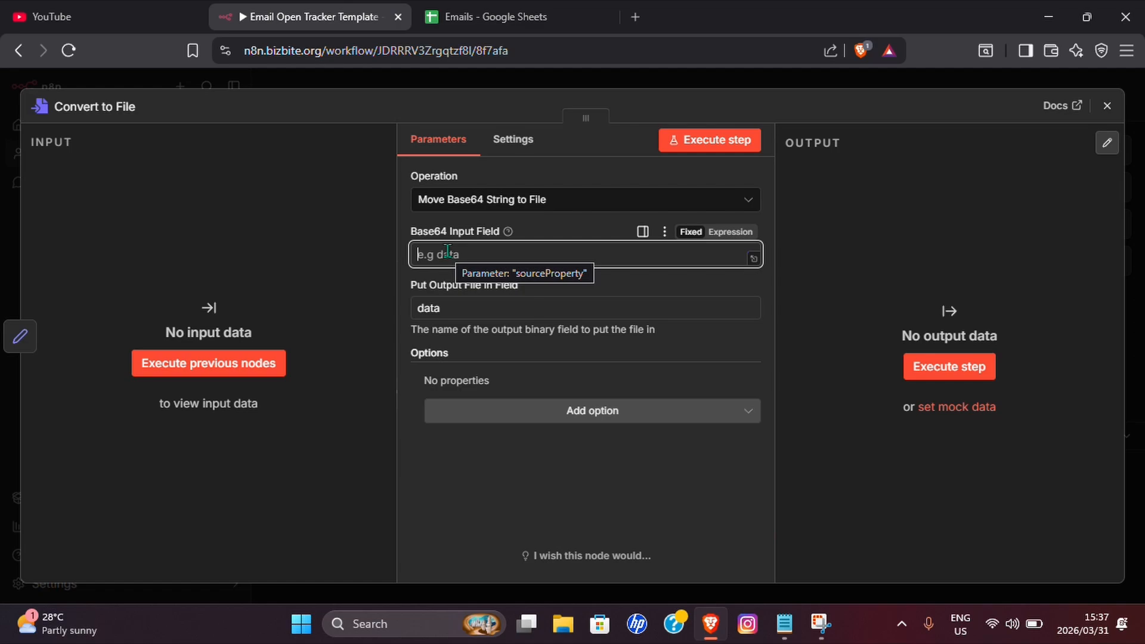
{"action": "type", "text": "data"}
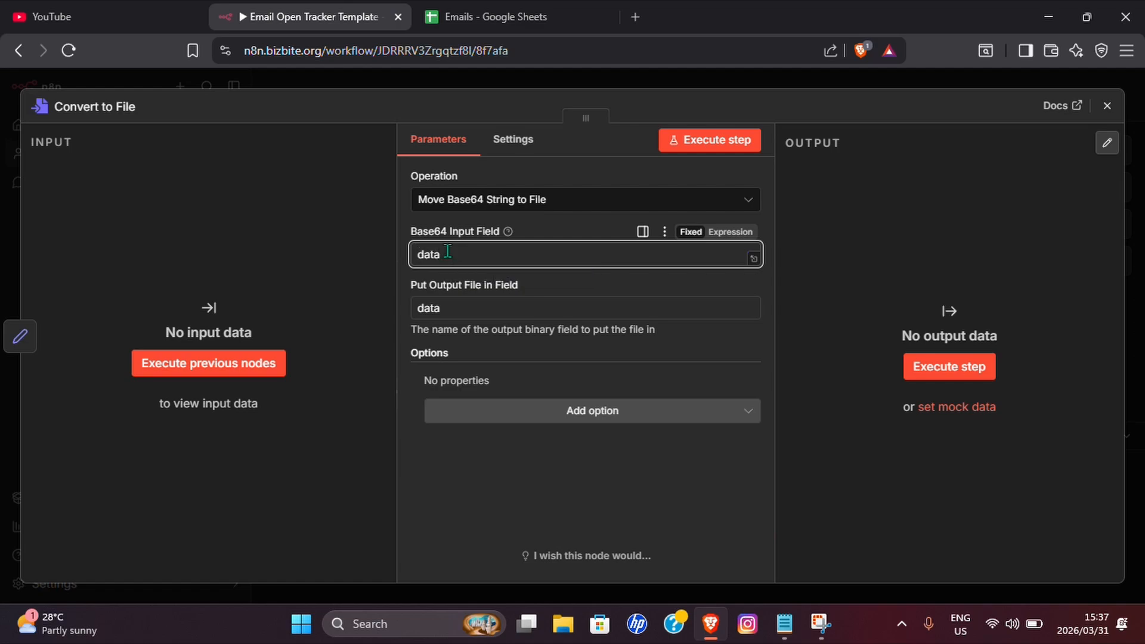
{"action": "left_click", "coordinate": [1107, 103]}
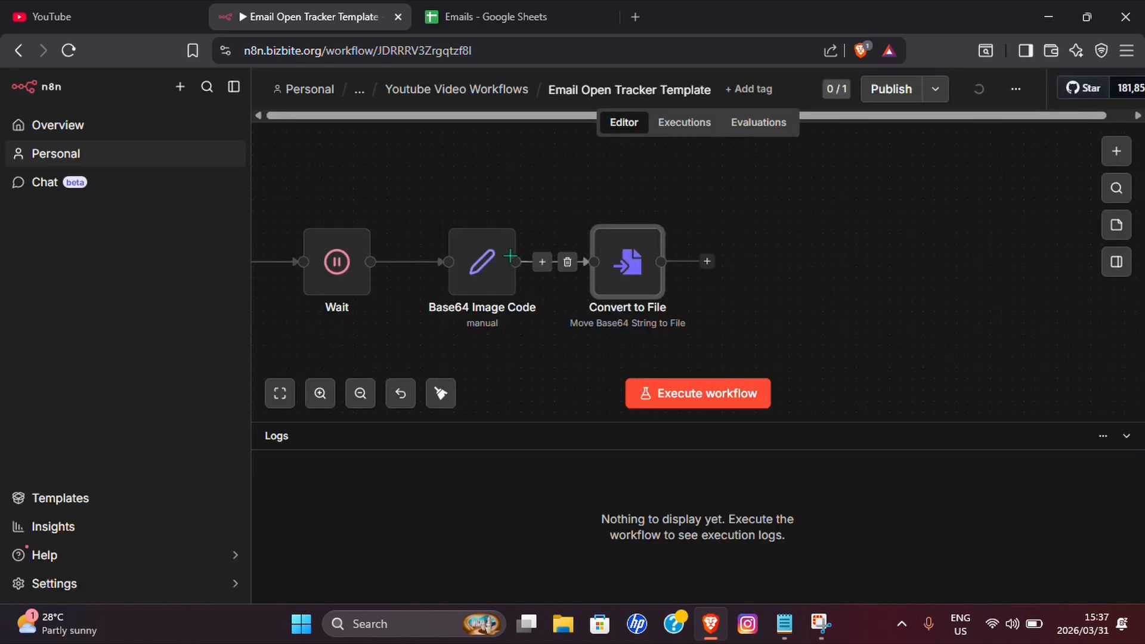
{"action": "double_click", "coordinate": [474, 269]}
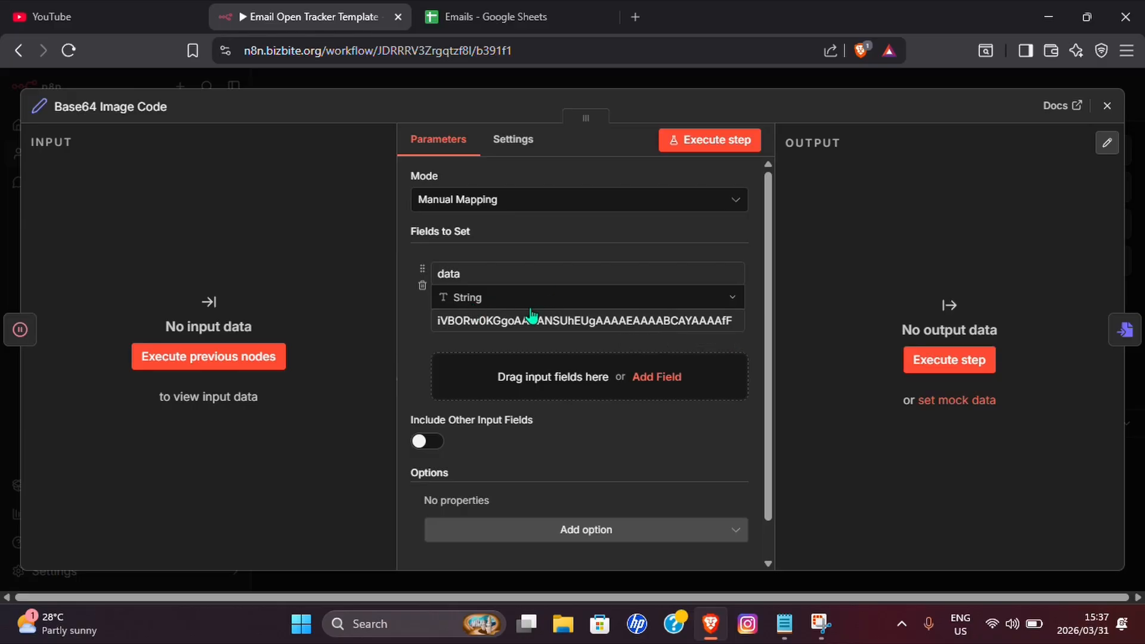
{"action": "left_click", "coordinate": [1107, 106]}
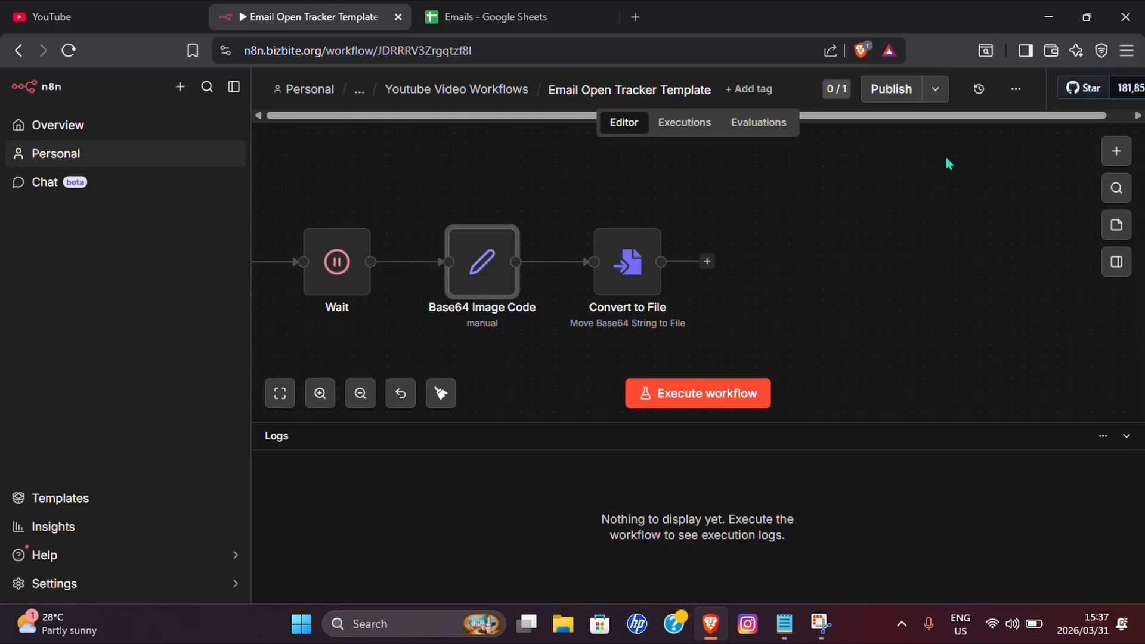
Name the output file field pixel and add the MIME Type option image/png.
{"action": "left_click", "coordinate": [620, 271]}
{"action": "double_click", "coordinate": [619, 272]}
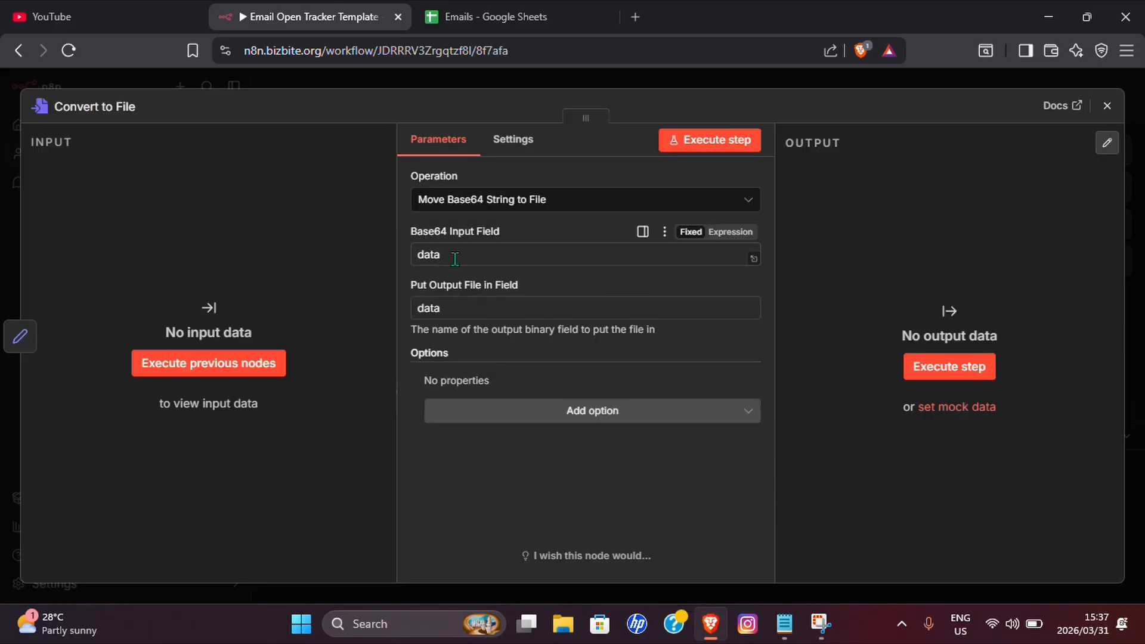
{"action": "double_click", "coordinate": [459, 308]}
{"action": "type", "text": "pixel"}
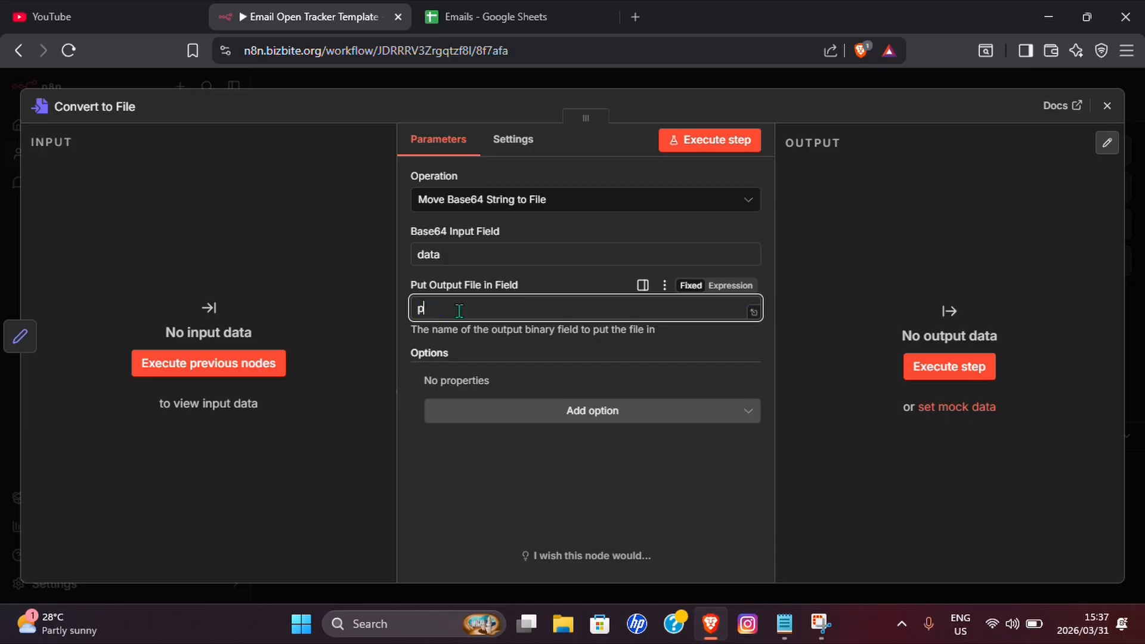
{"action": "left_click", "coordinate": [582, 417]}
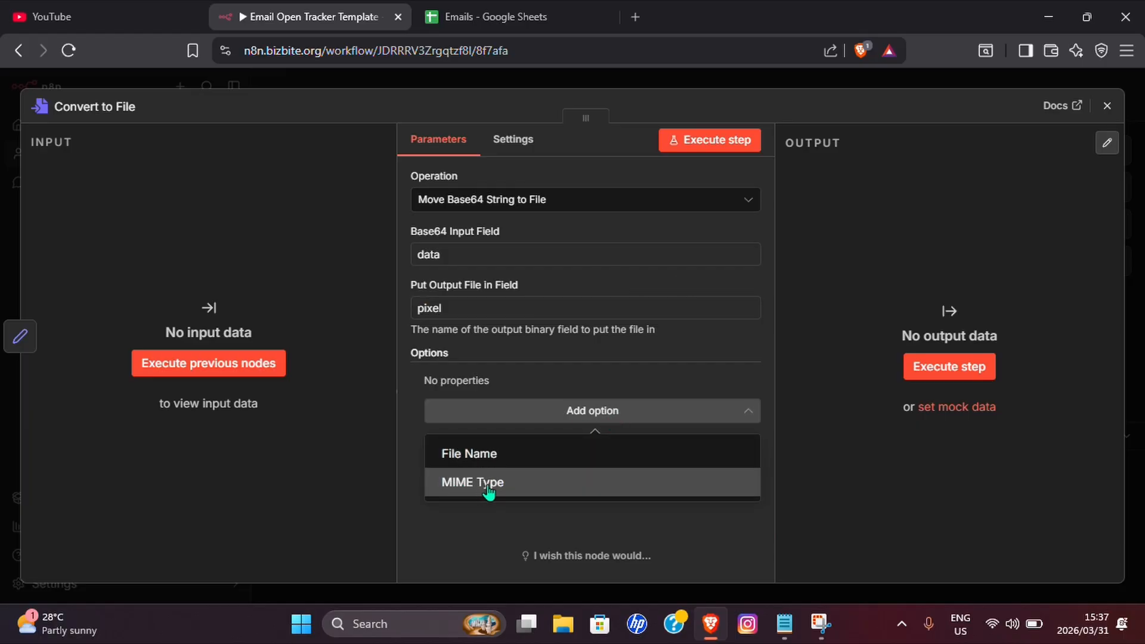
{"action": "left_click", "coordinate": [508, 487]}
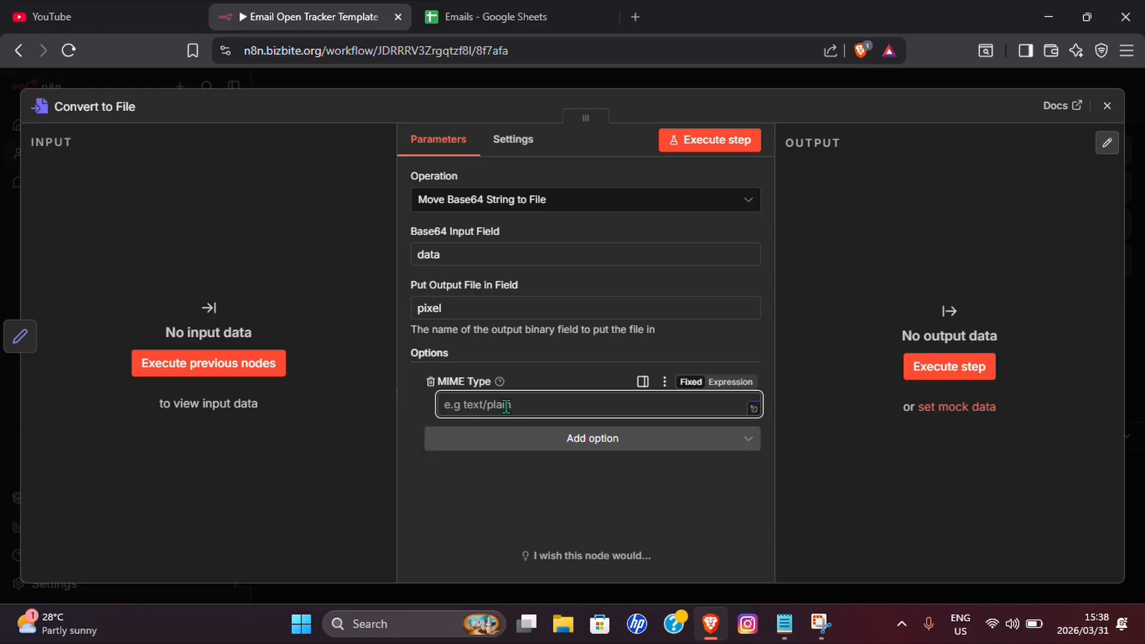
{"action": "type", "text": "image/png"}
{"action": "key", "text": "Escape"}
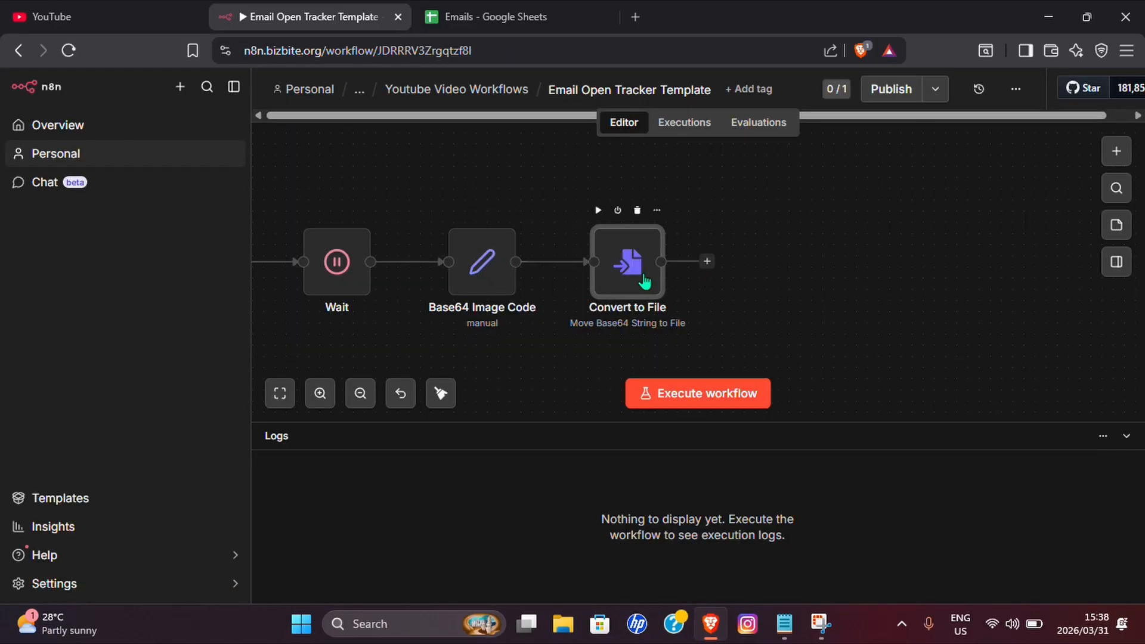
{"action": "double_click", "coordinate": [644, 281]}
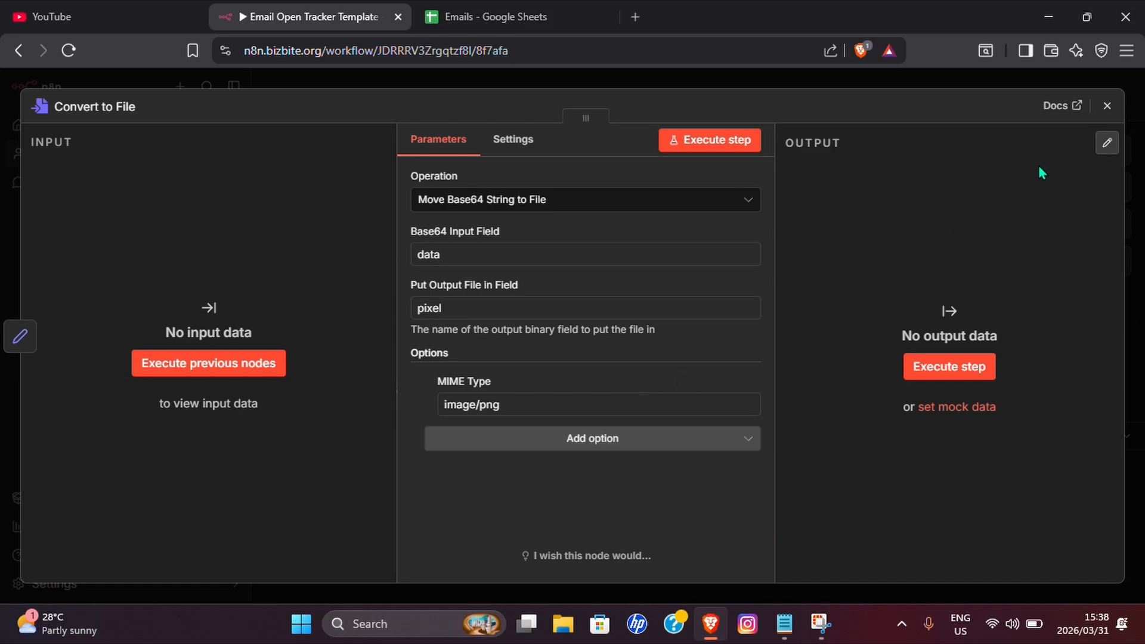
{"action": "left_click", "coordinate": [1107, 105]}
{"action": "left_click", "coordinate": [641, 256]}
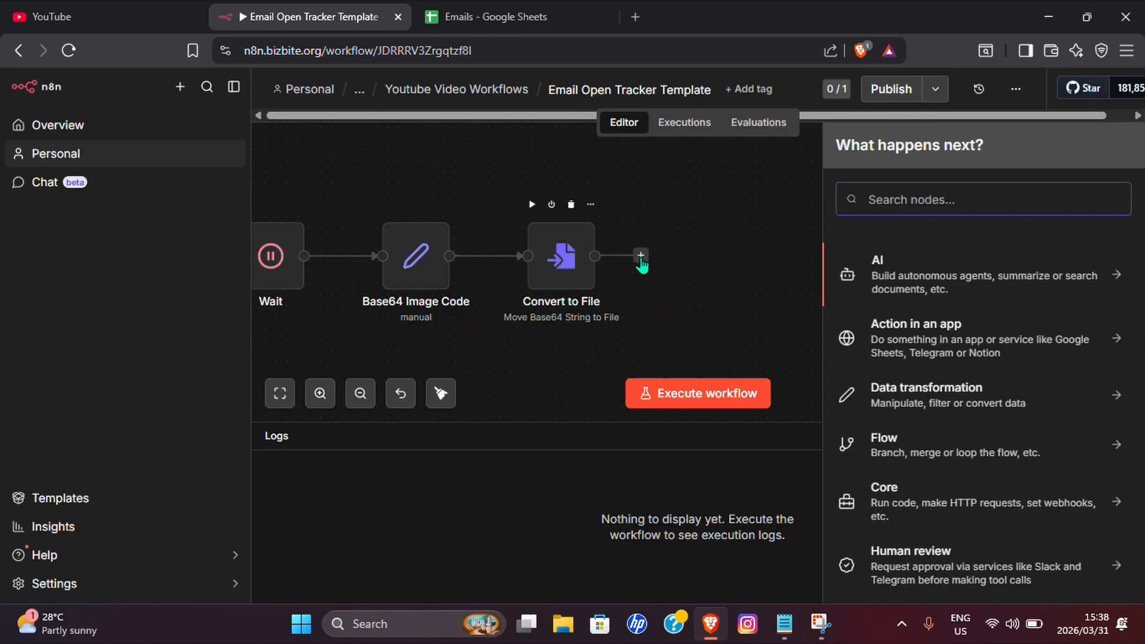
{"action": "type", "text": "Webho"}
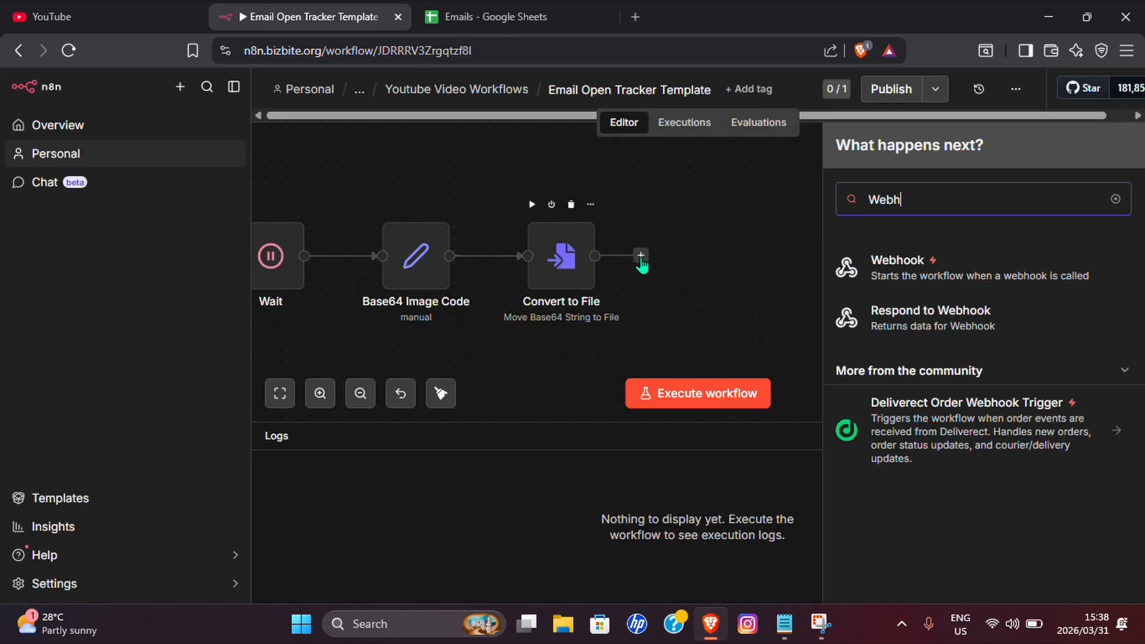
Add a Respond to Webhook node after Convert to File that replies with a Binary File.
{"action": "left_click", "coordinate": [941, 316]}
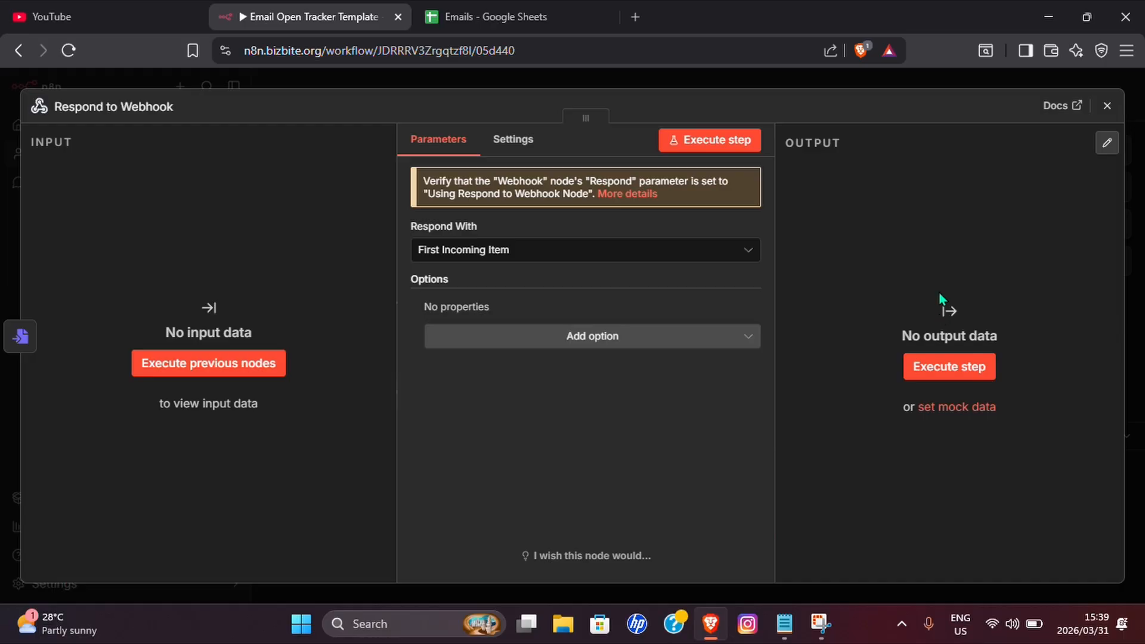
{"action": "left_click", "coordinate": [623, 253]}
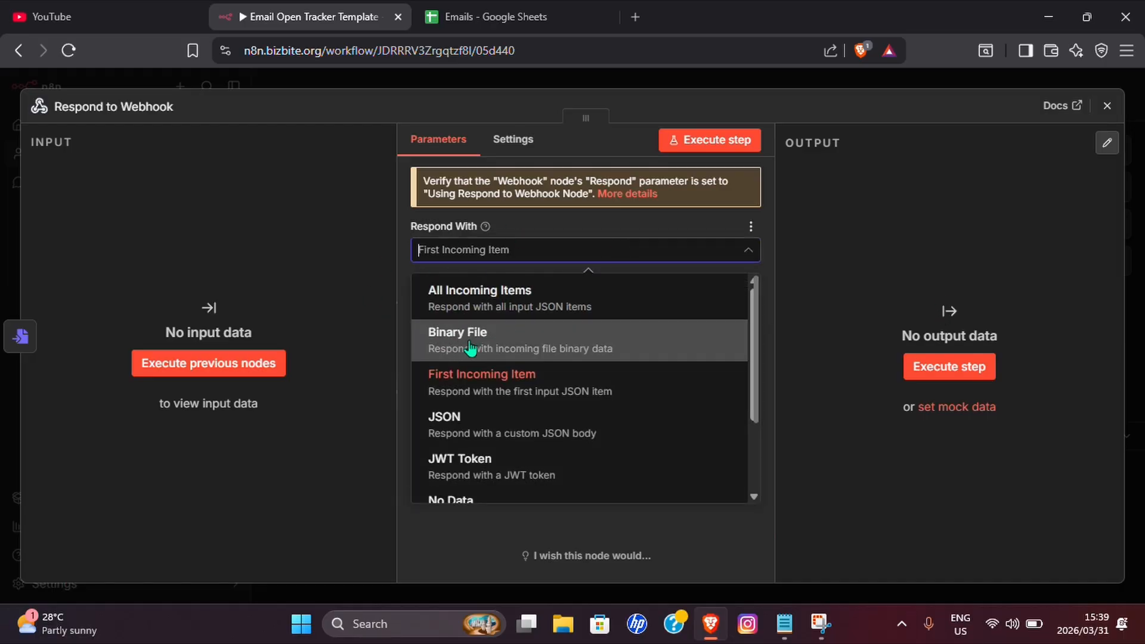
{"action": "scroll", "coordinate": [468, 354], "scroll_direction": "down", "scroll_amount": 2}
{"action": "scroll", "coordinate": [491, 352], "scroll_direction": "up", "scroll_amount": 2}
{"action": "left_click", "coordinate": [498, 352]}
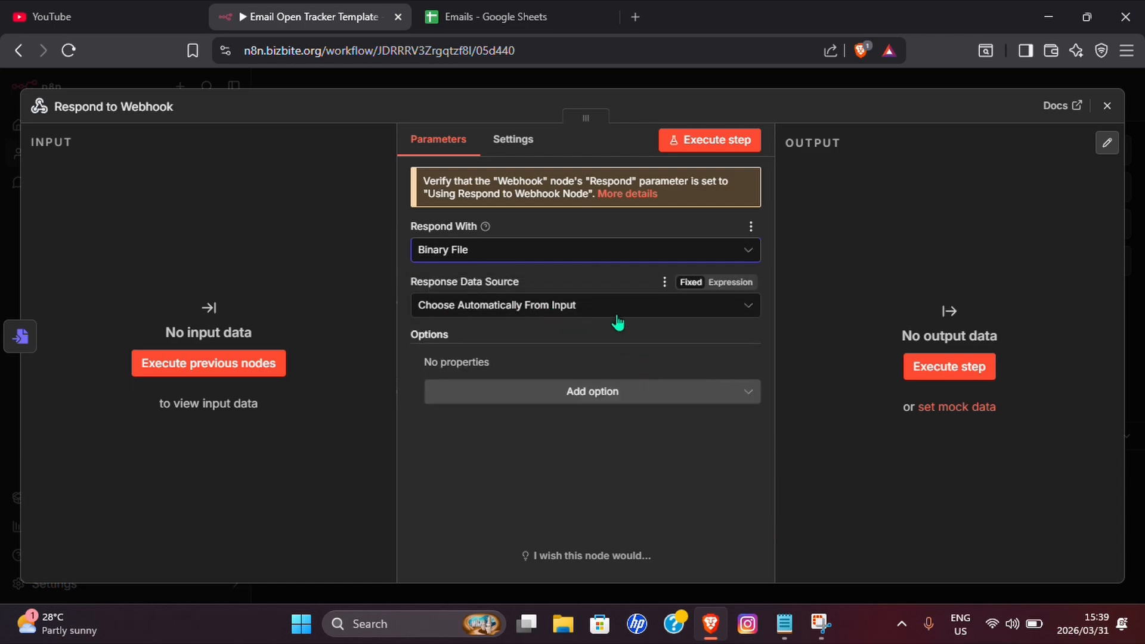
{"action": "key", "text": "Escape"}
{"action": "key", "text": "1"}
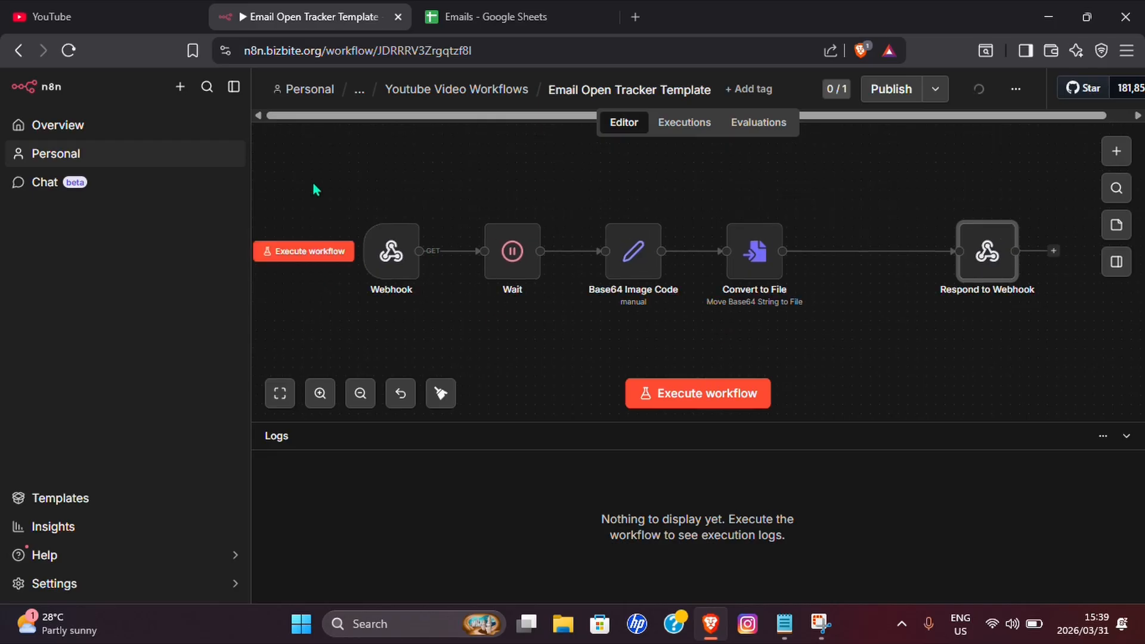
{"action": "mouse_move", "coordinate": [886, 274]}
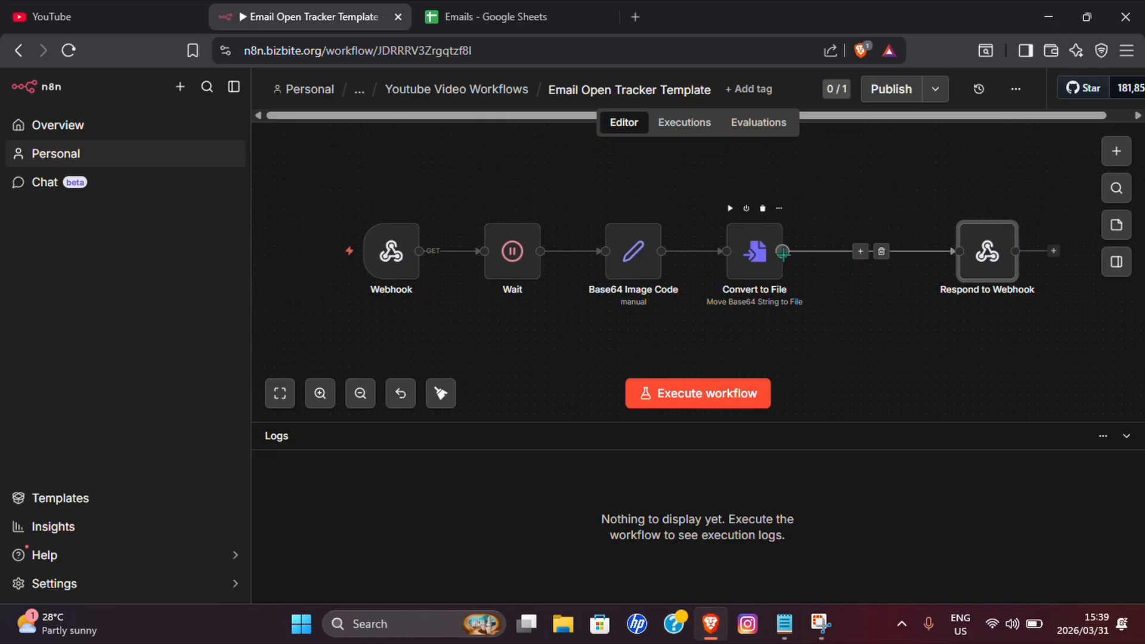
{"action": "left_click_drag", "start_coordinate": [782, 251], "coordinate": [895, 359]}
{"action": "left_click", "coordinate": [571, 312]}
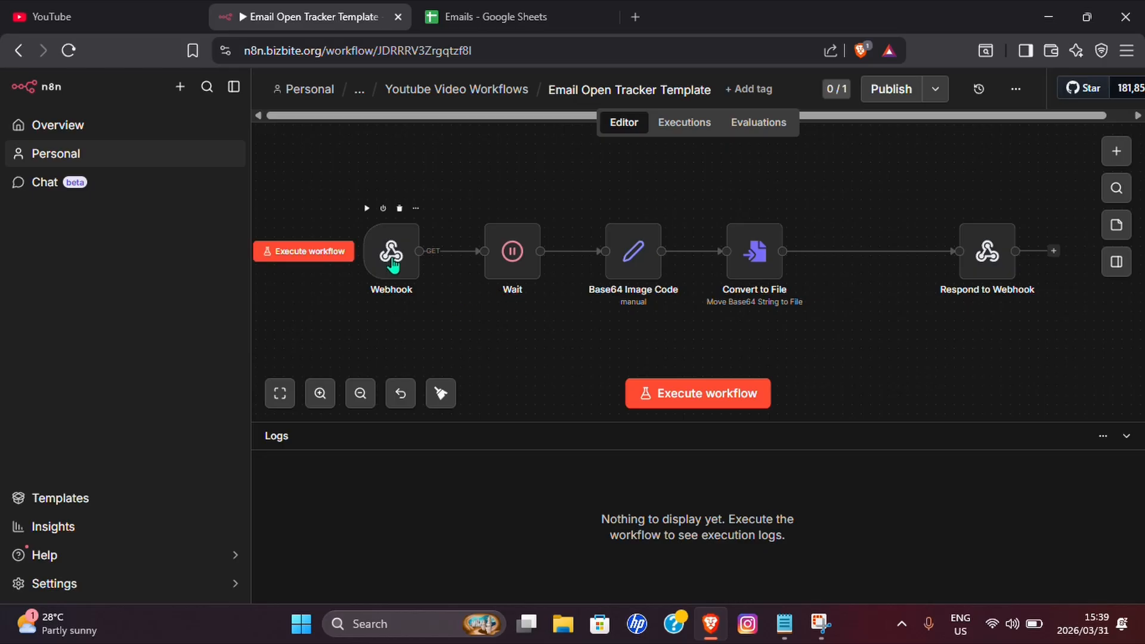
{"action": "mouse_move", "coordinate": [432, 260]}
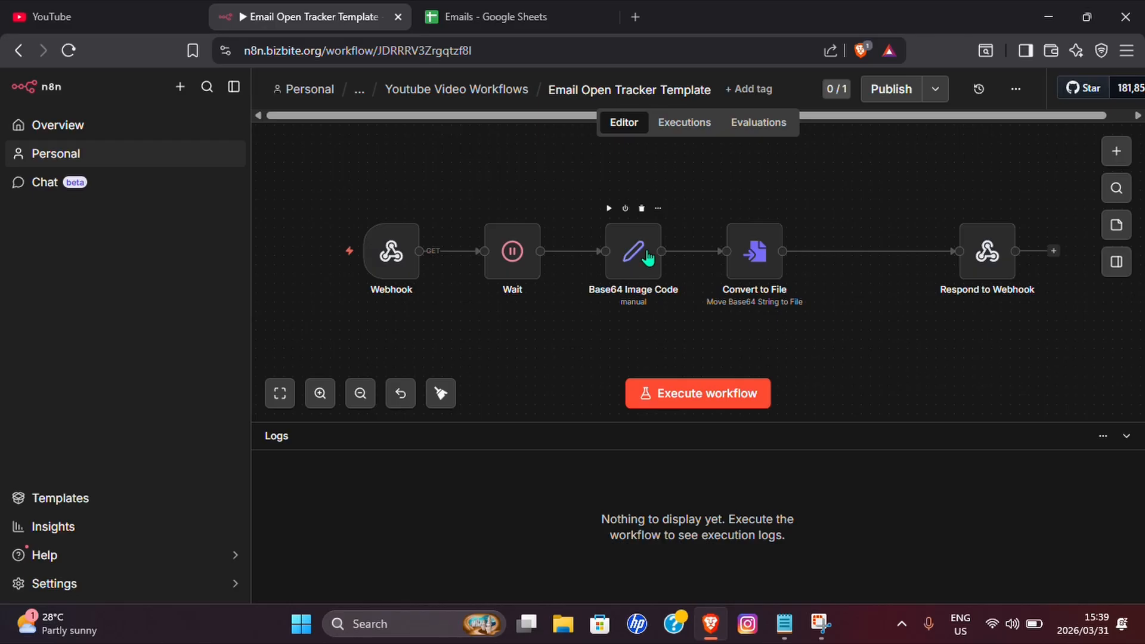
{"action": "left_click", "coordinate": [749, 256]}
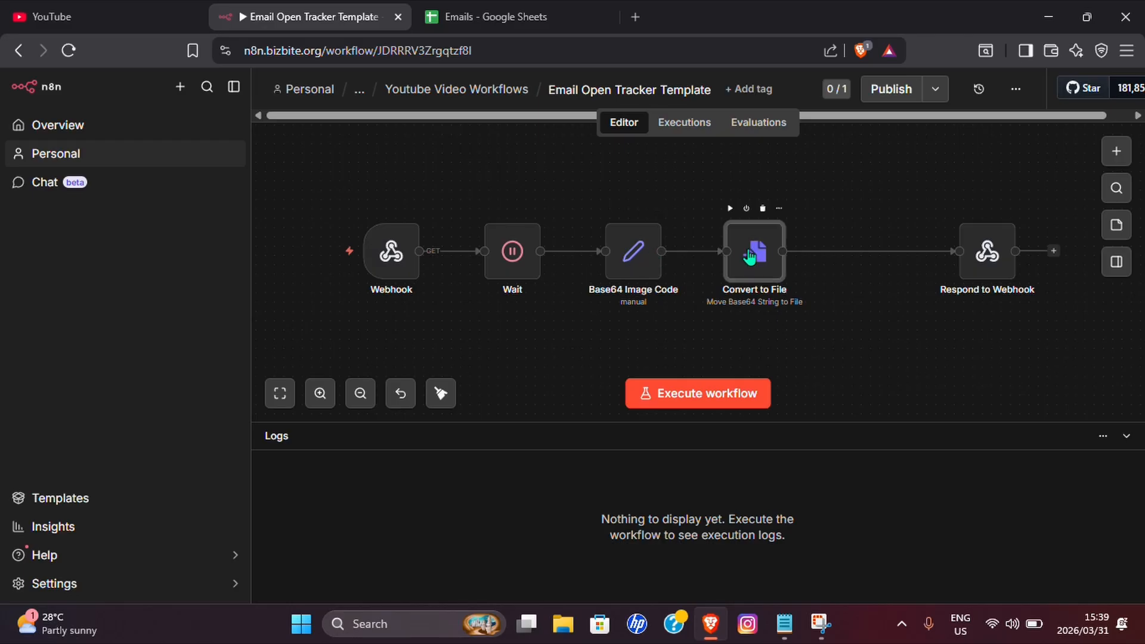
{"action": "left_click", "coordinate": [990, 256]}
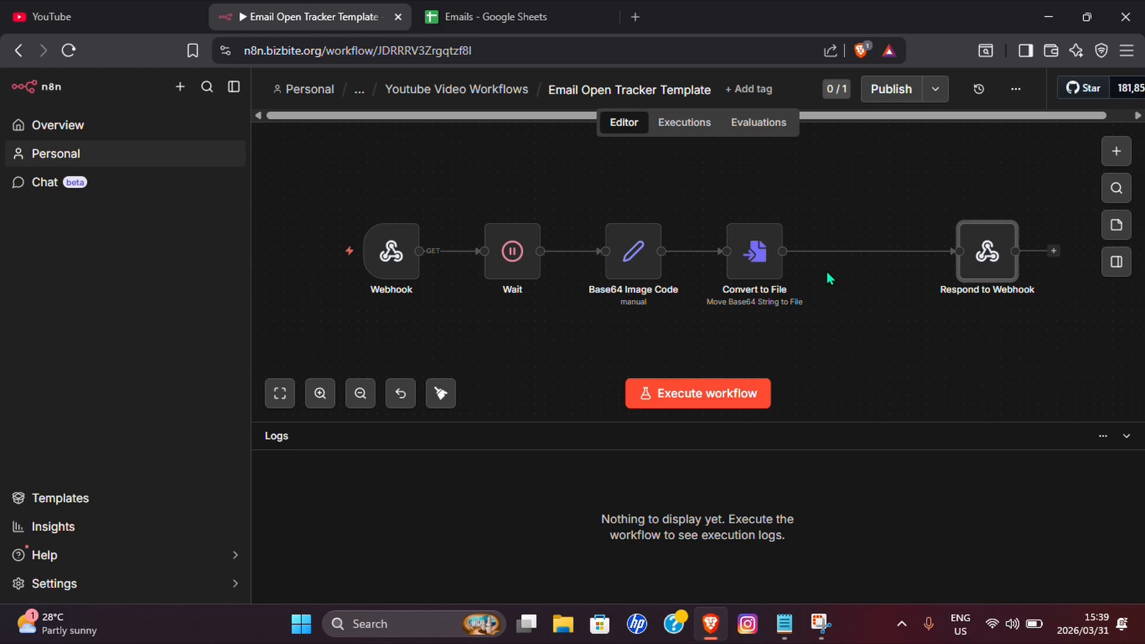
Add an Edit Fields (Set) node branching from Convert to File's output.
{"action": "left_click", "coordinate": [785, 253]}
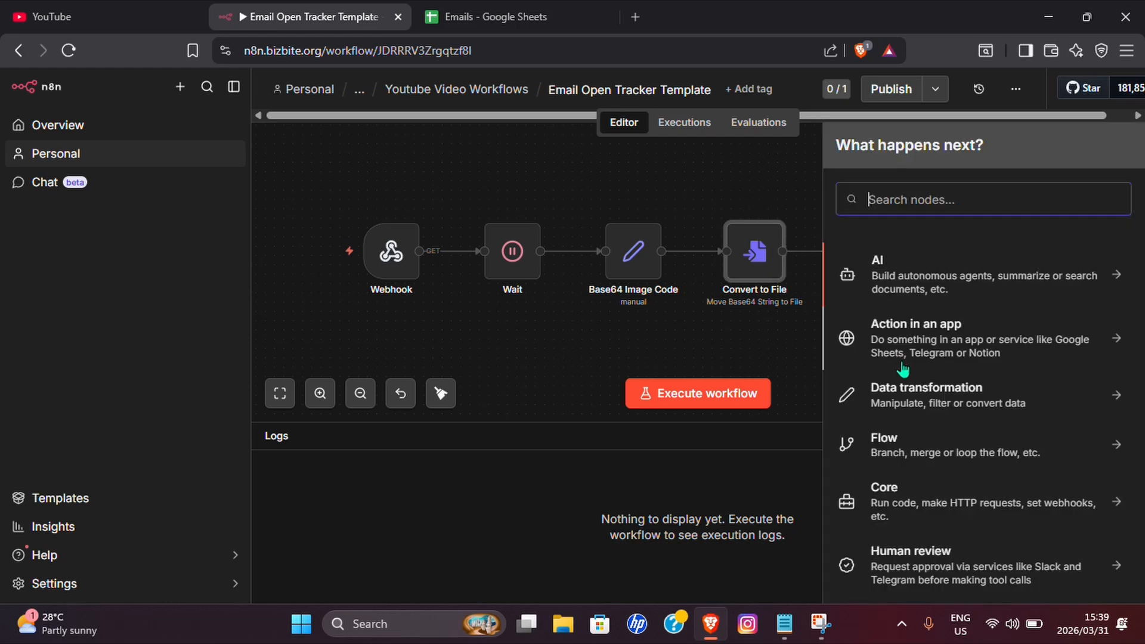
{"action": "type", "text": "Ed"}
{"action": "left_click", "coordinate": [861, 281]}
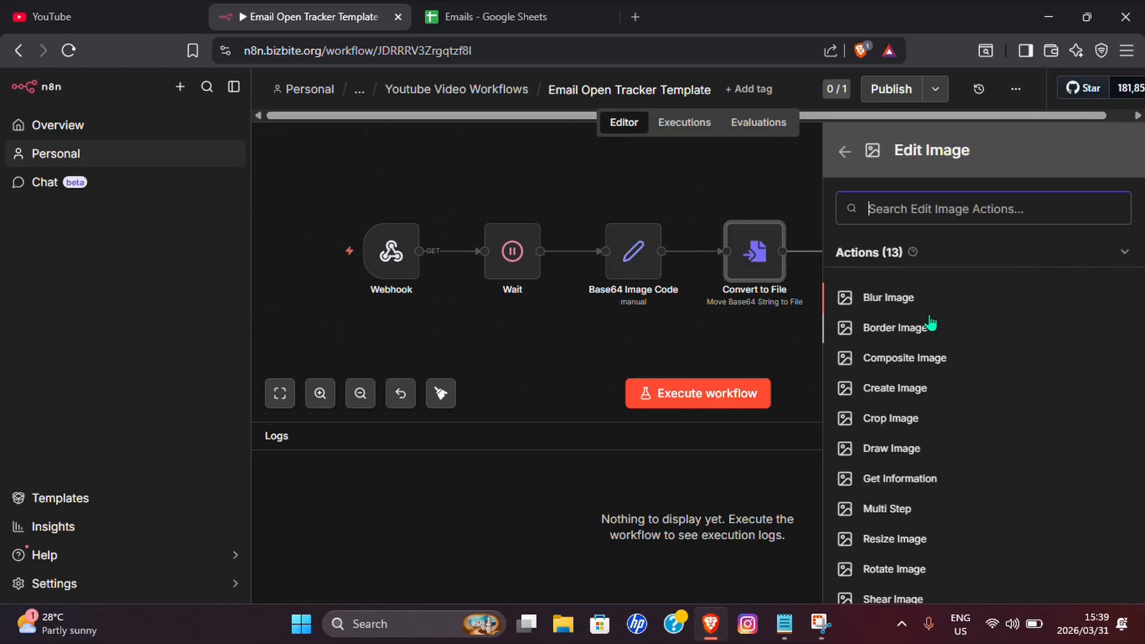
{"action": "left_click", "coordinate": [845, 151]}
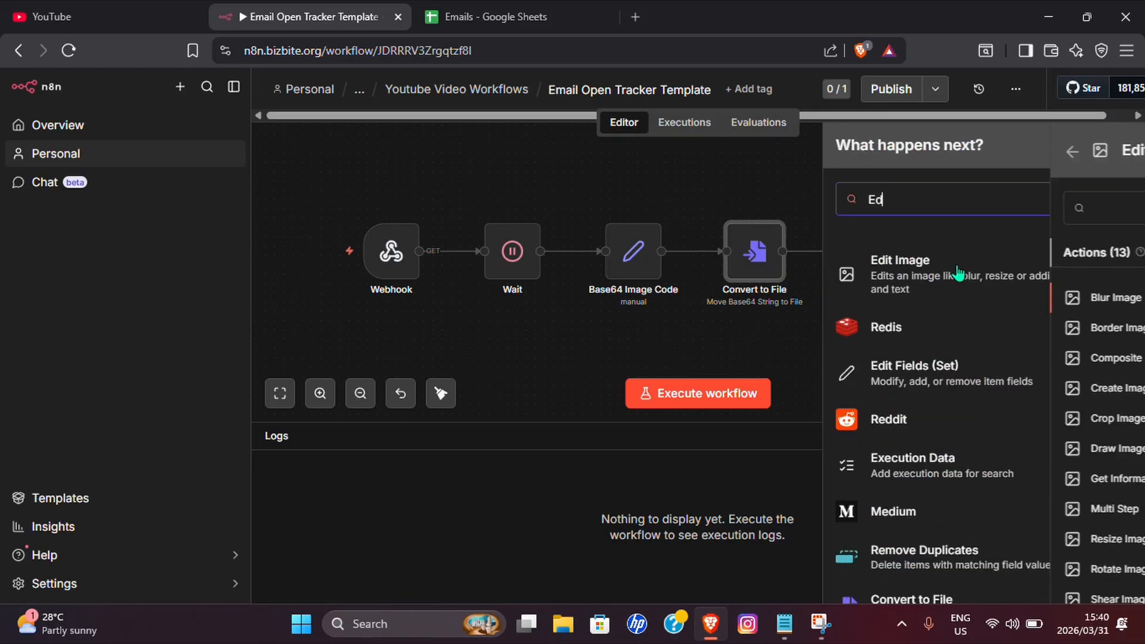
{"action": "type", "text": "it"}
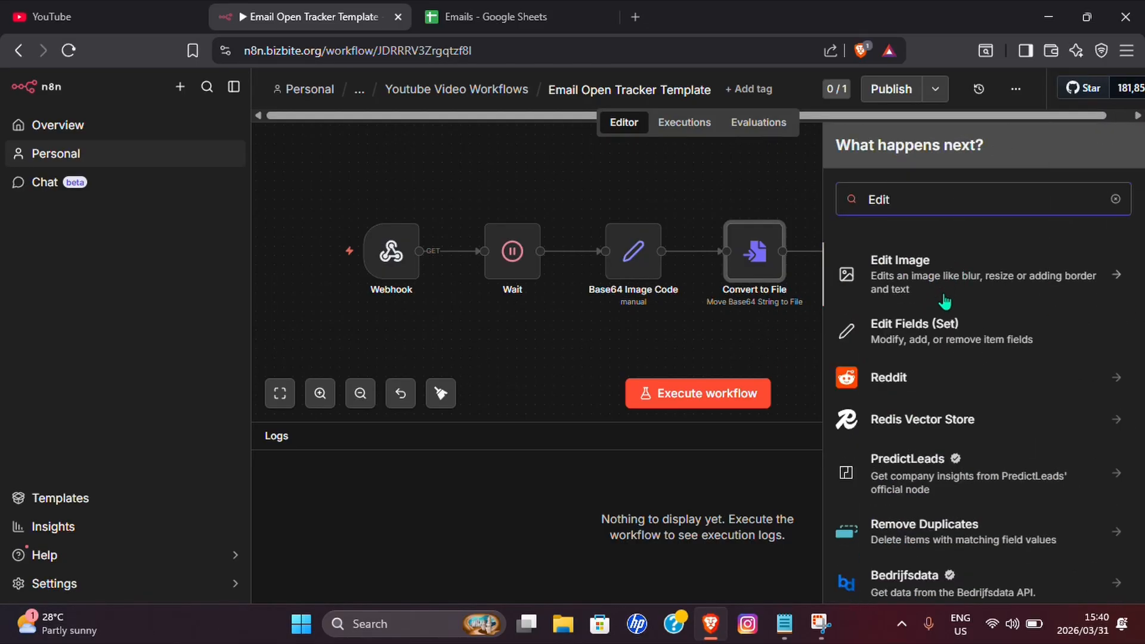
{"action": "left_click", "coordinate": [938, 332]}
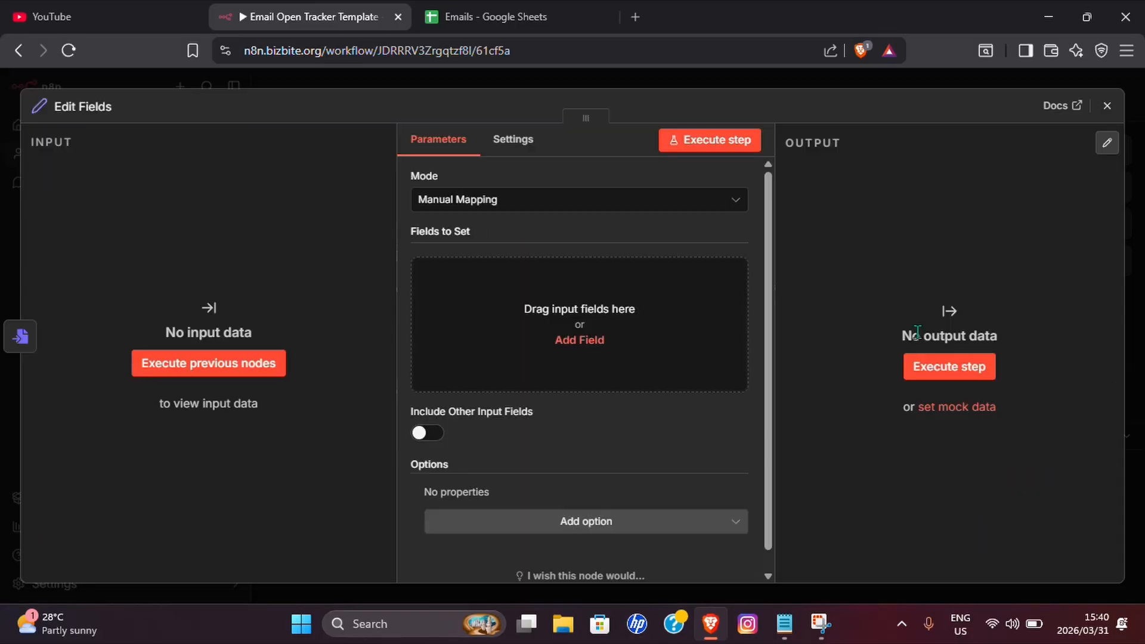
Add an email field and a state field with the value Opened.
{"action": "left_click", "coordinate": [538, 327]}
{"action": "left_click", "coordinate": [473, 274]}
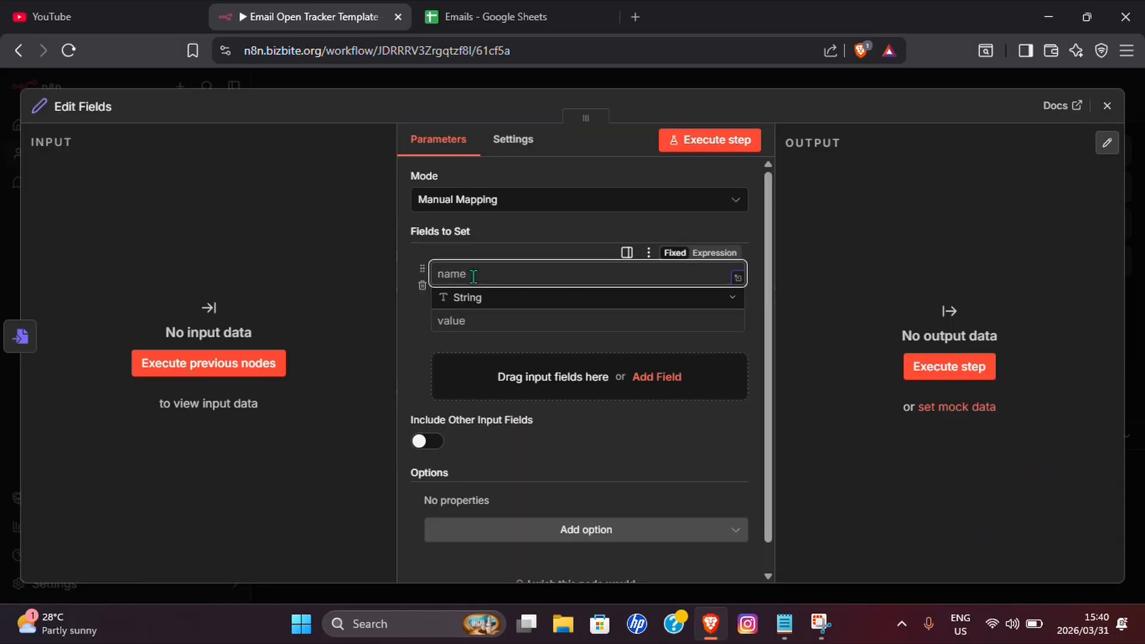
{"action": "type", "text": "email"}
{"action": "left_click", "coordinate": [483, 320]}
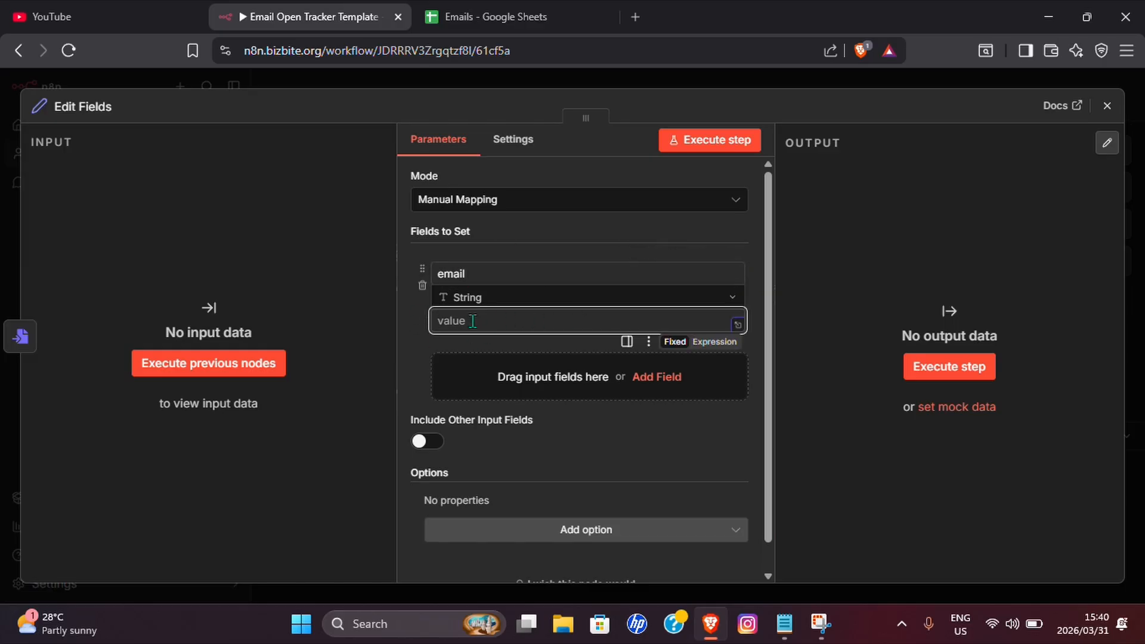
{"action": "left_click", "coordinate": [563, 378]}
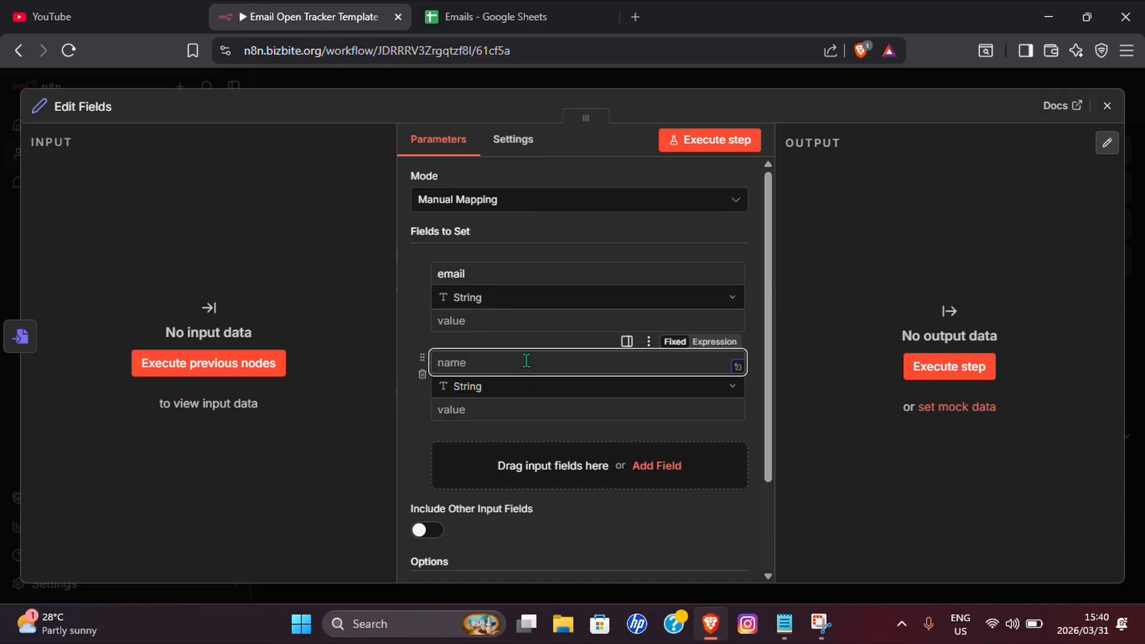
{"action": "type", "text": "state"}
{"action": "left_click", "coordinate": [509, 410]}
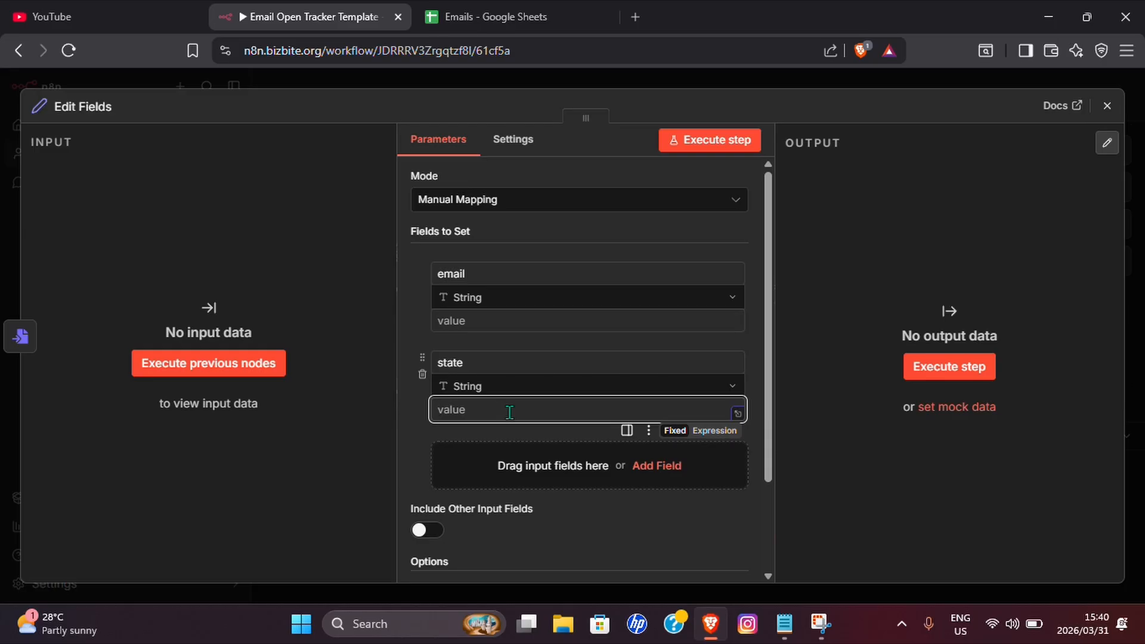
{"action": "type", "text": "Opened"}
Move the Edit Fields node below the main row and rename it 'Update Email Status'.
{"action": "key", "text": "Escape"}
{"action": "left_click_drag", "start_coordinate": [946, 333], "coordinate": [557, 238]}
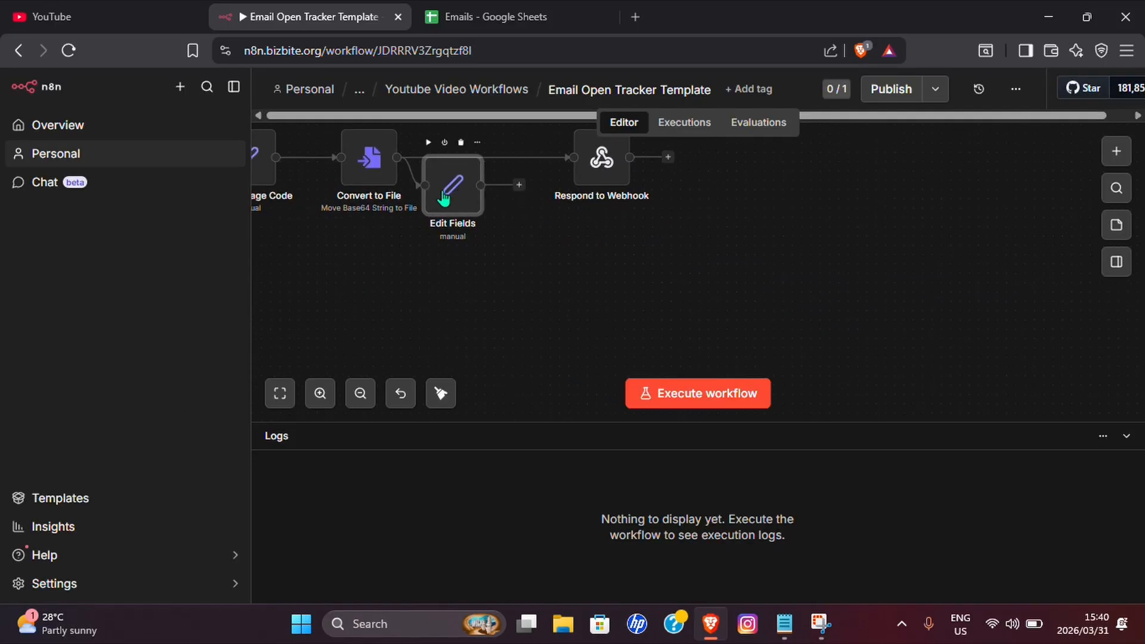
{"action": "left_click_drag", "start_coordinate": [446, 188], "coordinate": [525, 261]}
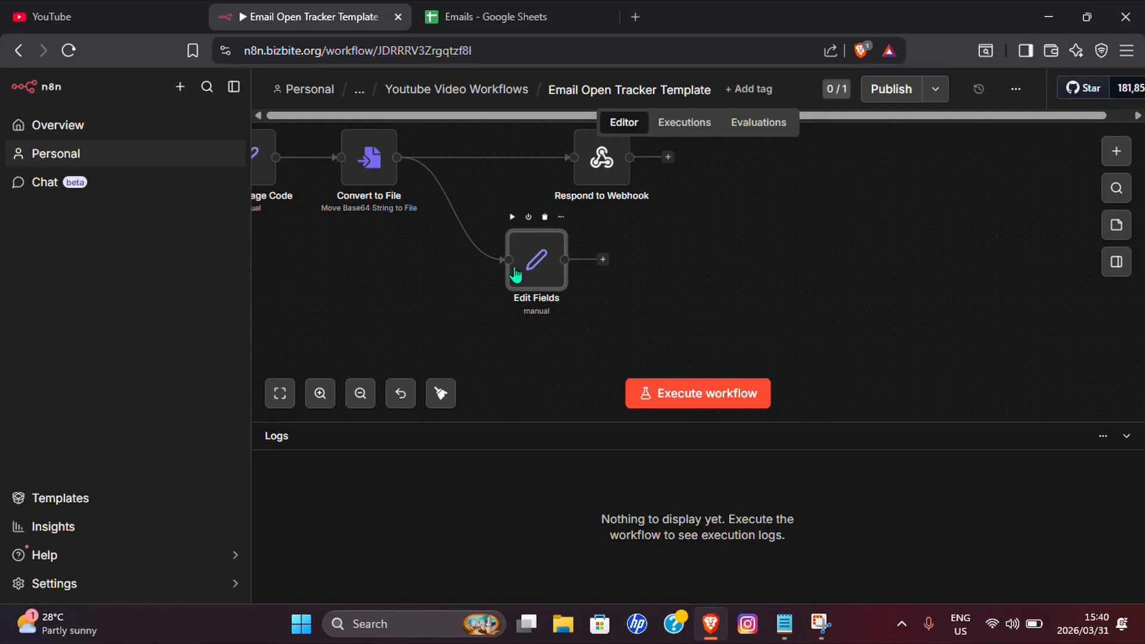
{"action": "double_click", "coordinate": [516, 274]}
{"action": "left_click", "coordinate": [94, 108]}
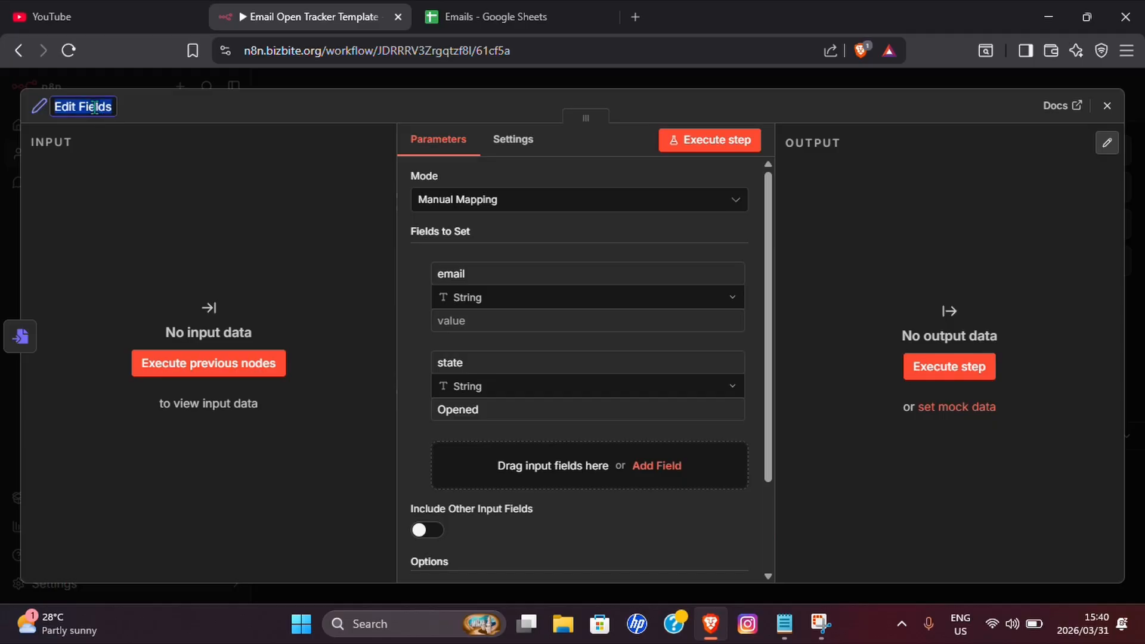
{"action": "type", "text": "Update Email Status"}
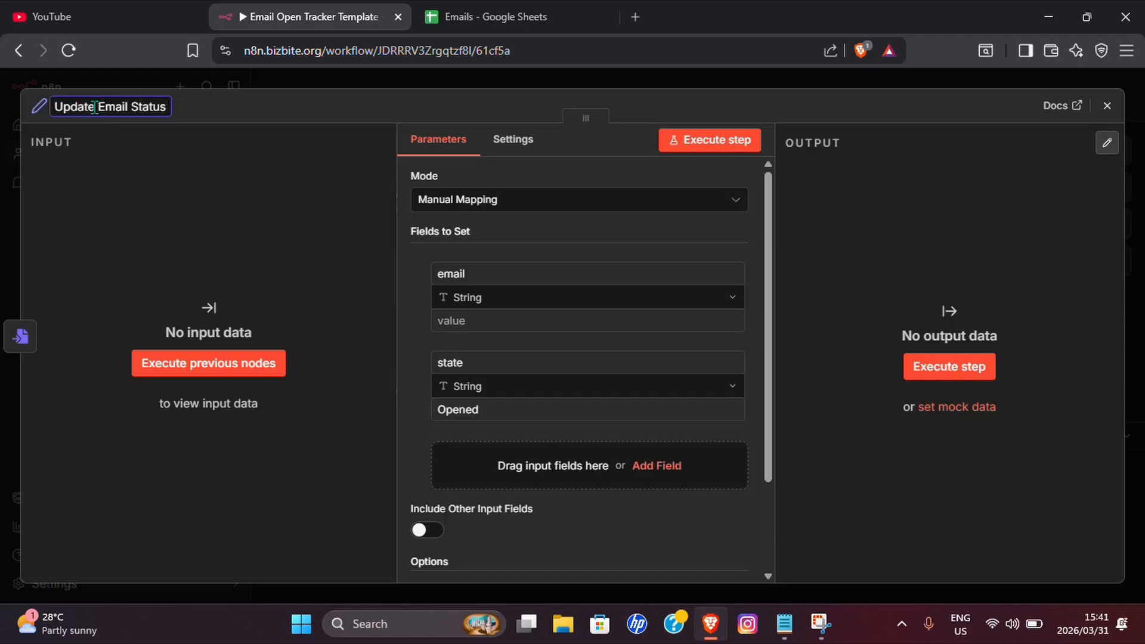
{"action": "key", "text": "Return"}
{"action": "key", "text": "Escape"}
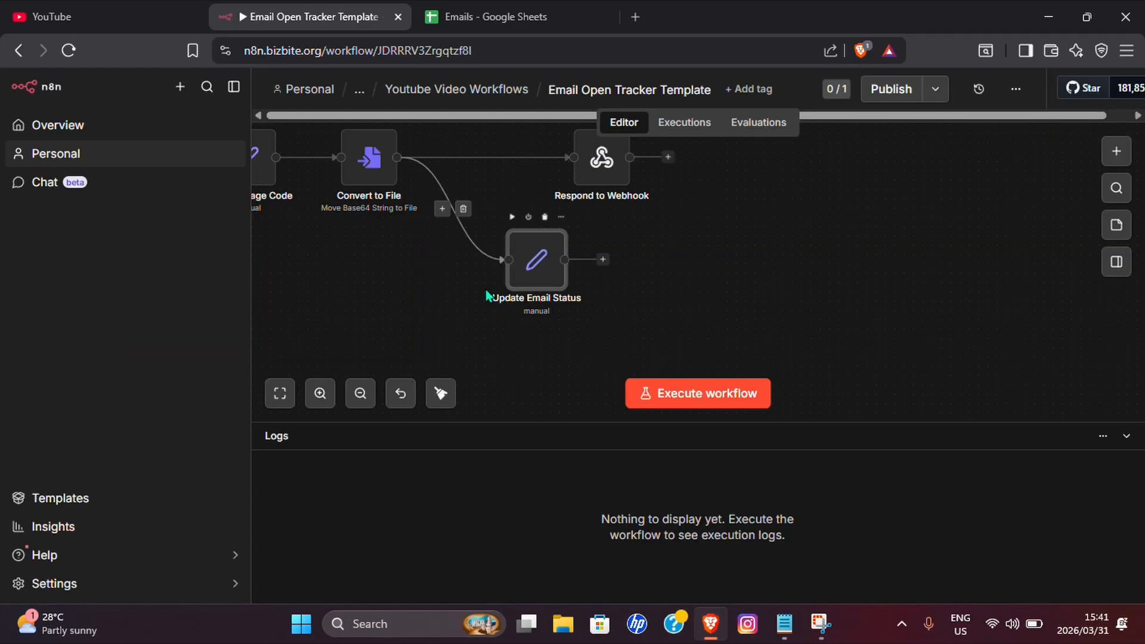
{"action": "double_click", "coordinate": [533, 273]}
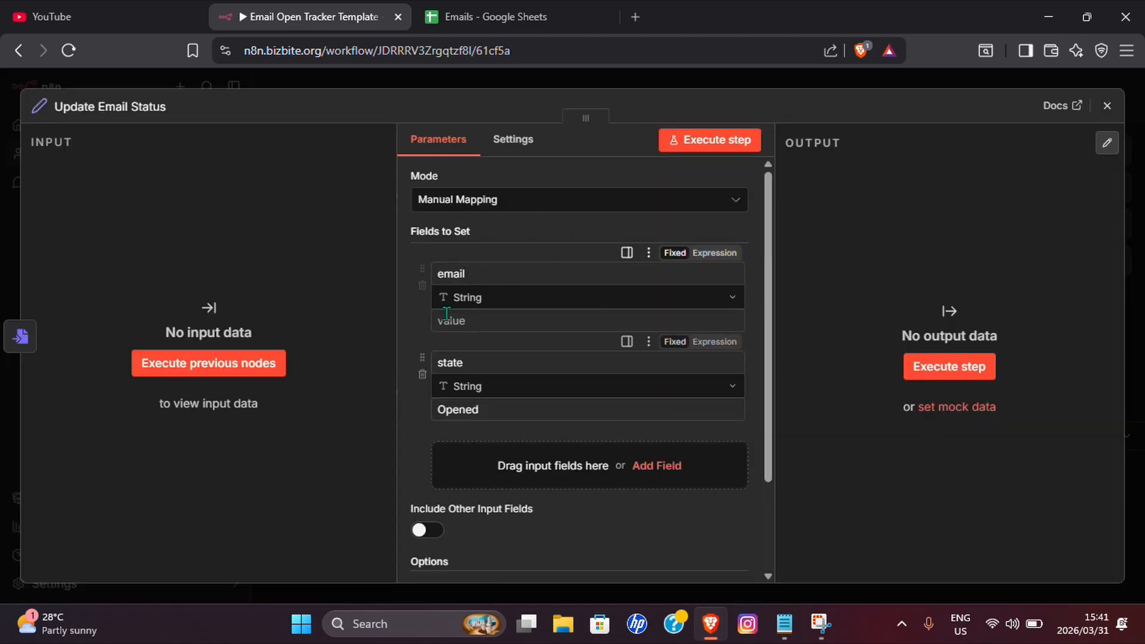
{"action": "left_click", "coordinate": [1107, 106]}
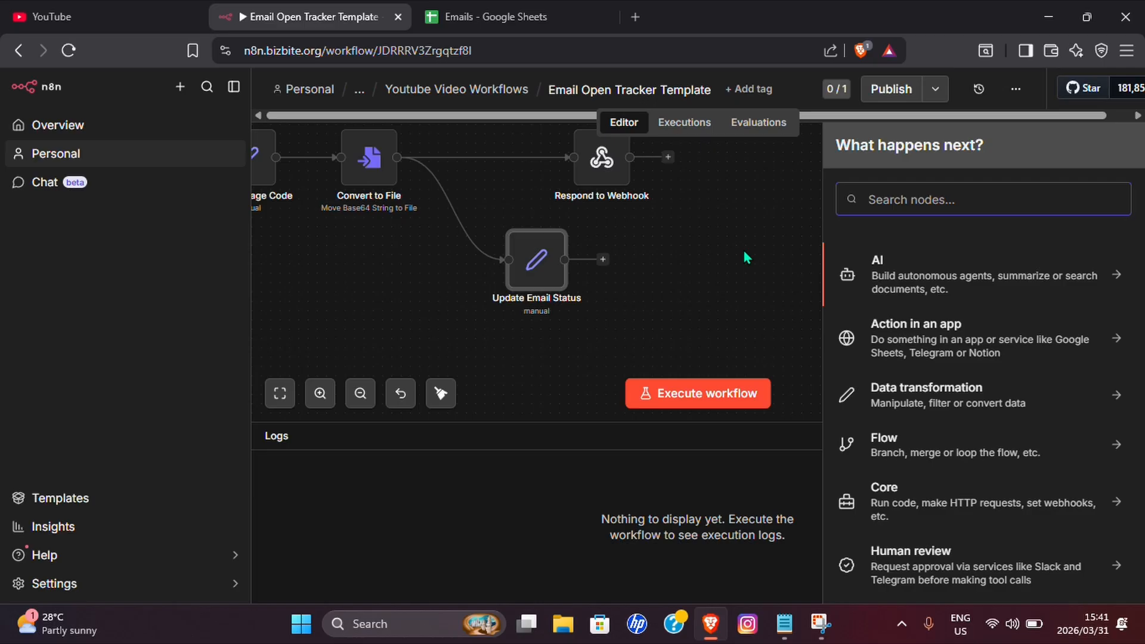
Add a Google Sheets 'Update row in sheet' node using the Emails spreadsheet as its document.
{"action": "type", "text": "Google"}
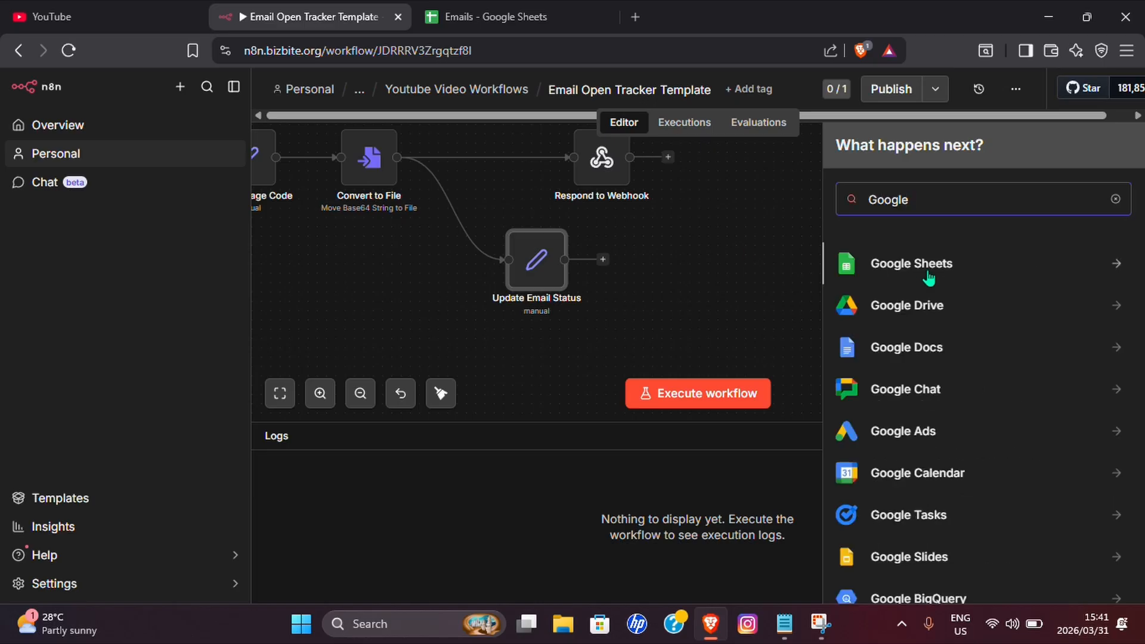
{"action": "left_click", "coordinate": [926, 273]}
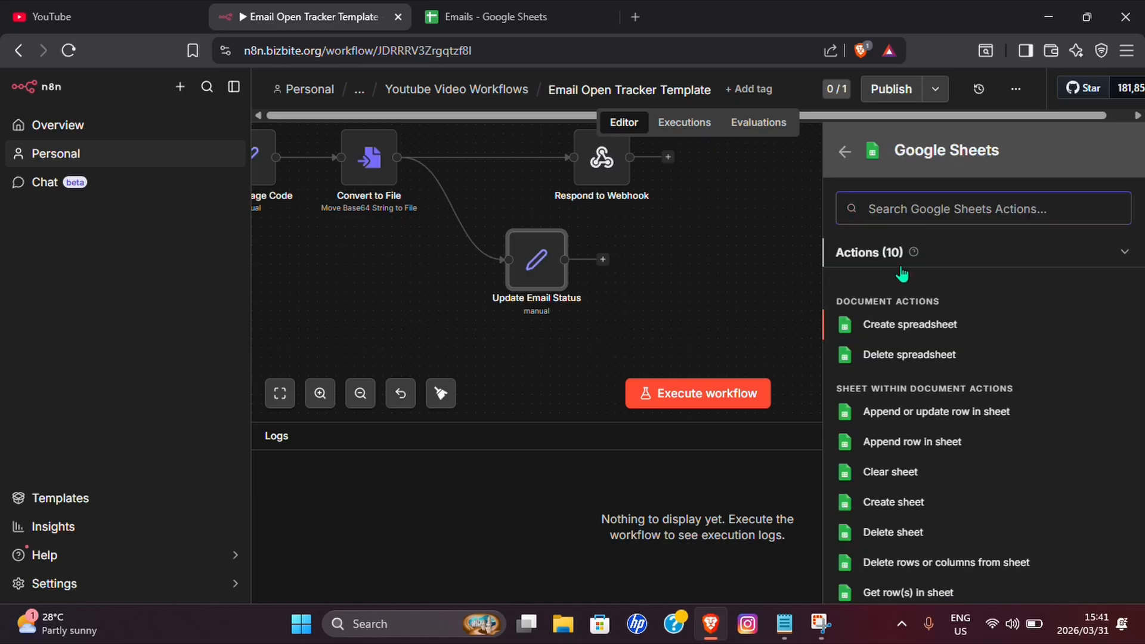
{"action": "scroll", "coordinate": [941, 429], "scroll_direction": "down", "scroll_amount": 2}
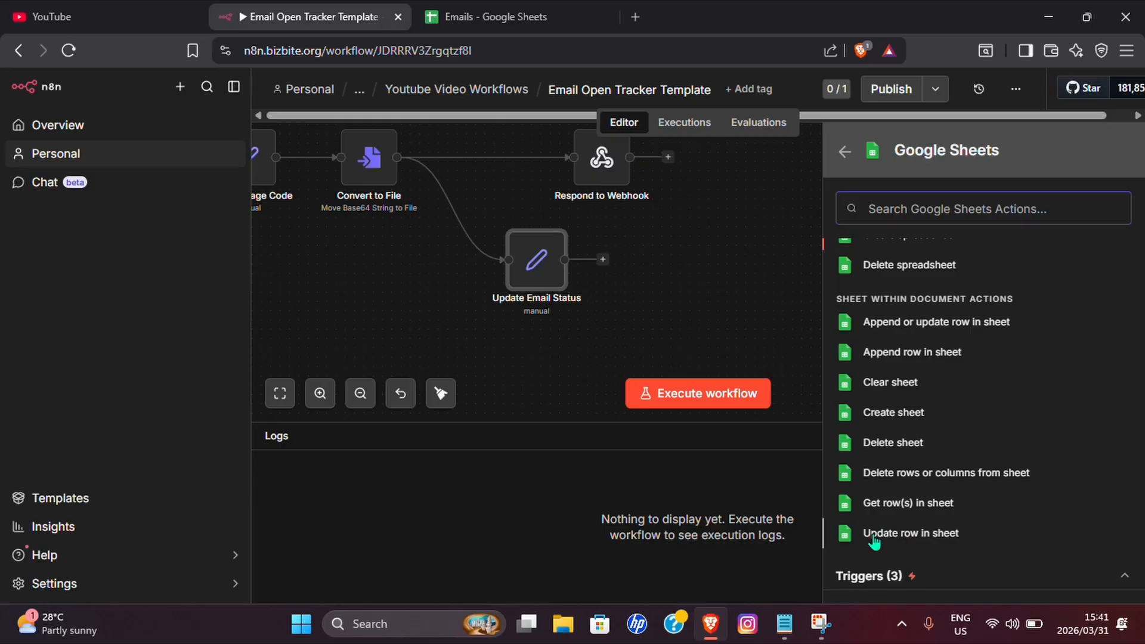
{"action": "left_click", "coordinate": [908, 535]}
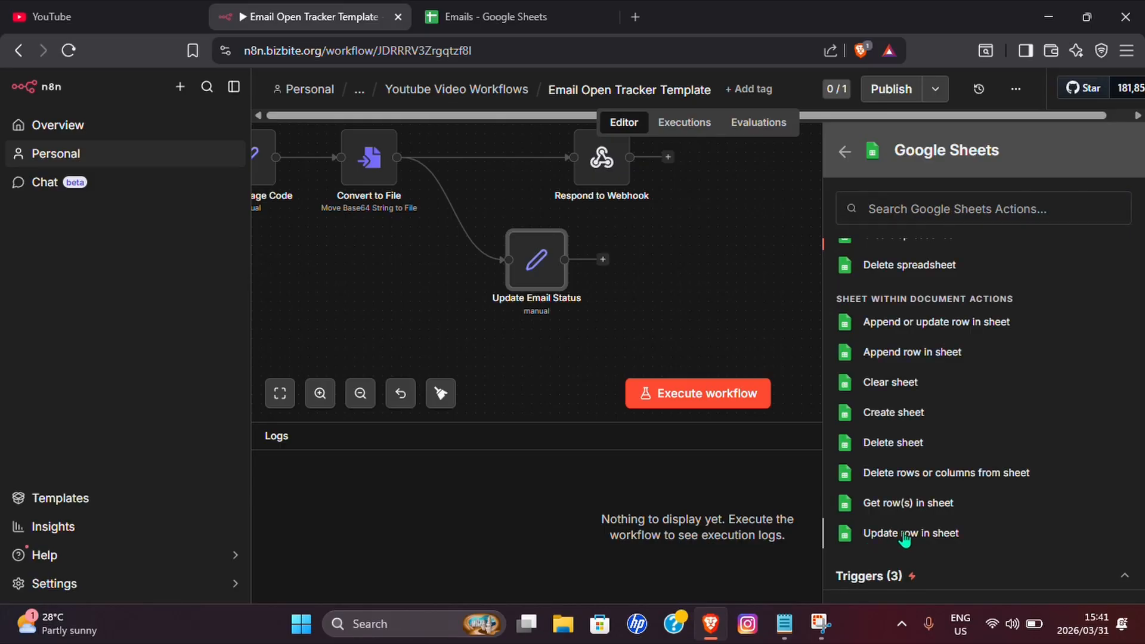
{"action": "left_click", "coordinate": [534, 361]}
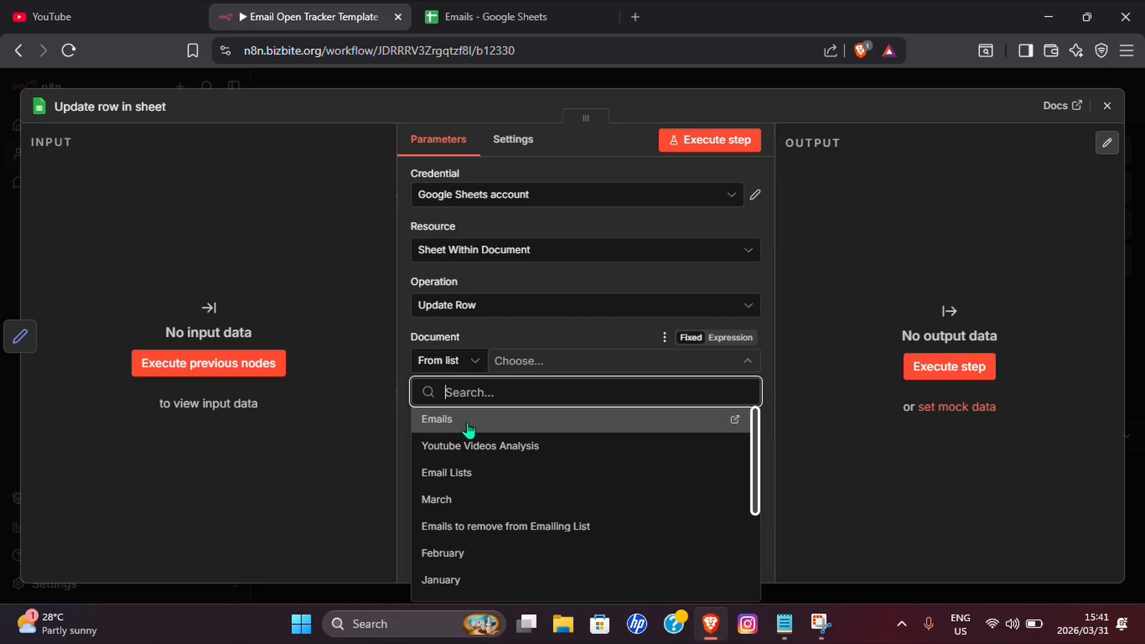
{"action": "left_click", "coordinate": [469, 428]}
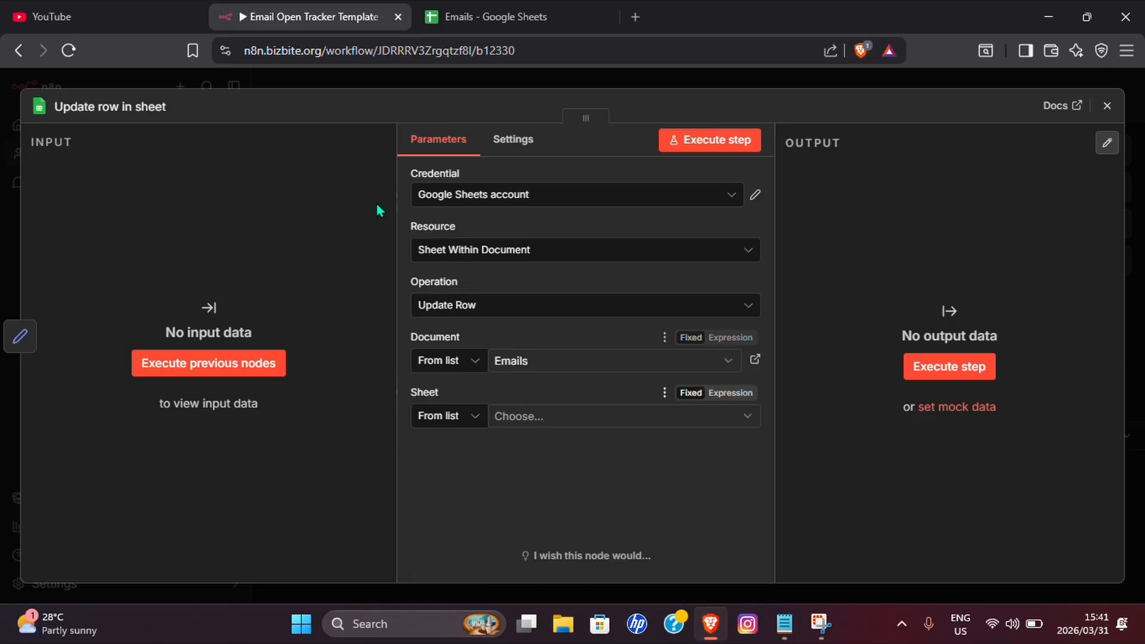
{"action": "left_click", "coordinate": [431, 20]}
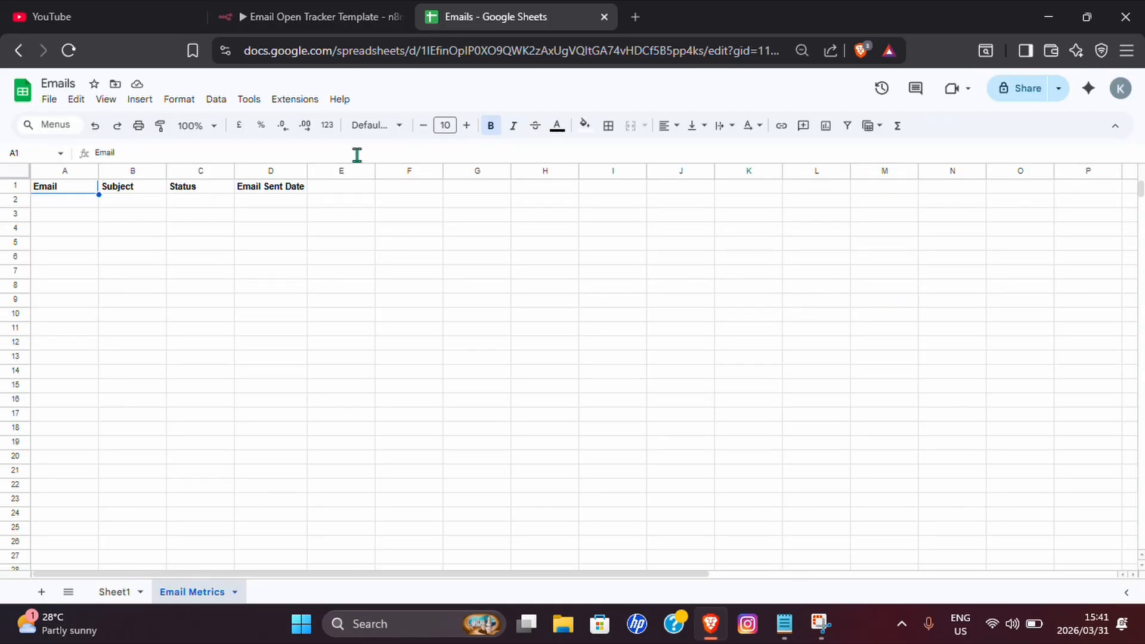
{"action": "left_click", "coordinate": [114, 593]}
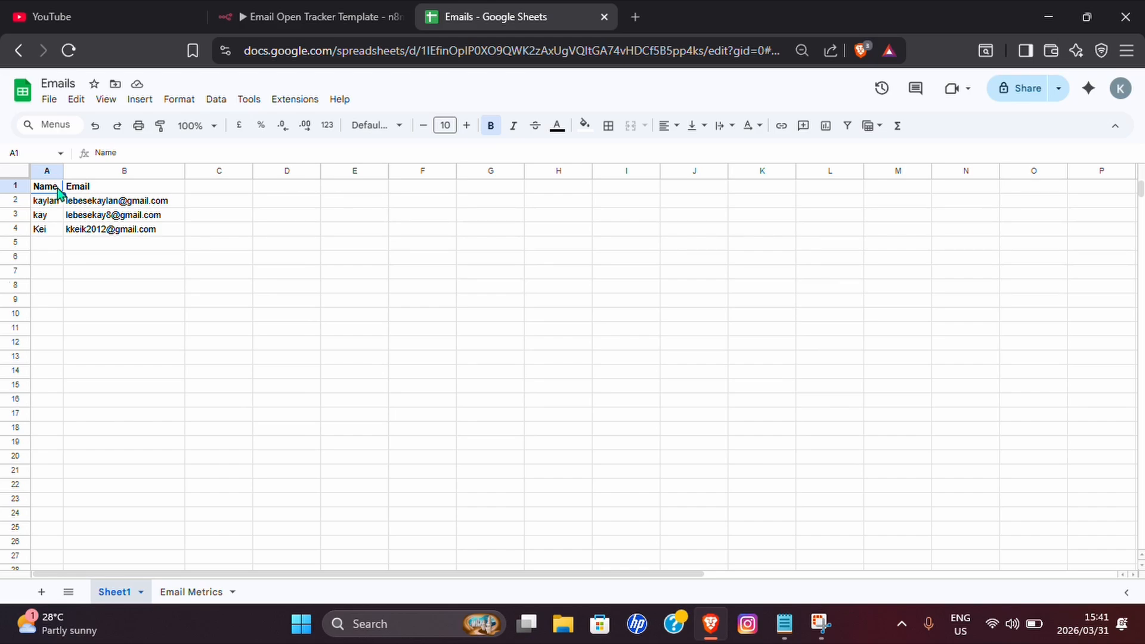
{"action": "left_click", "coordinate": [191, 591]}
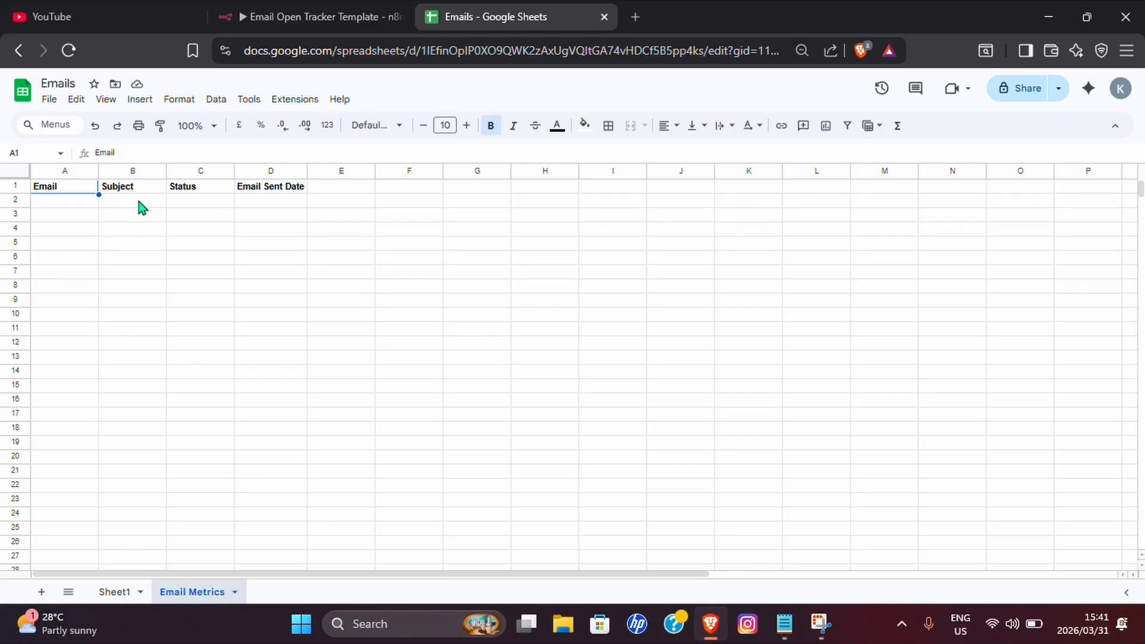
{"action": "left_click", "coordinate": [191, 204]}
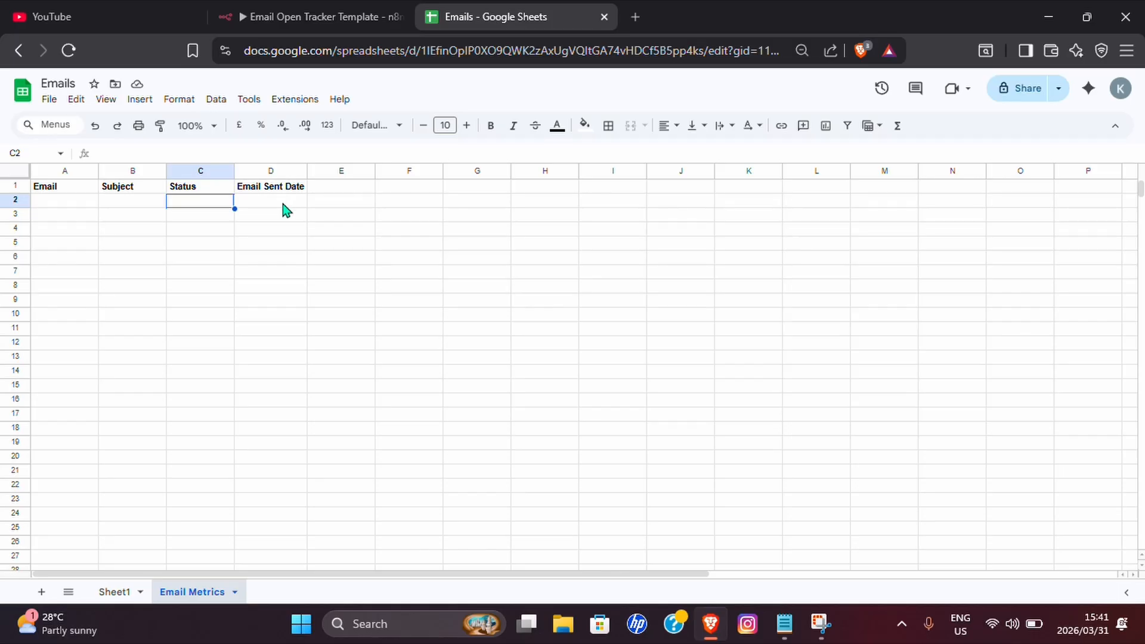
{"action": "left_click", "coordinate": [266, 204]}
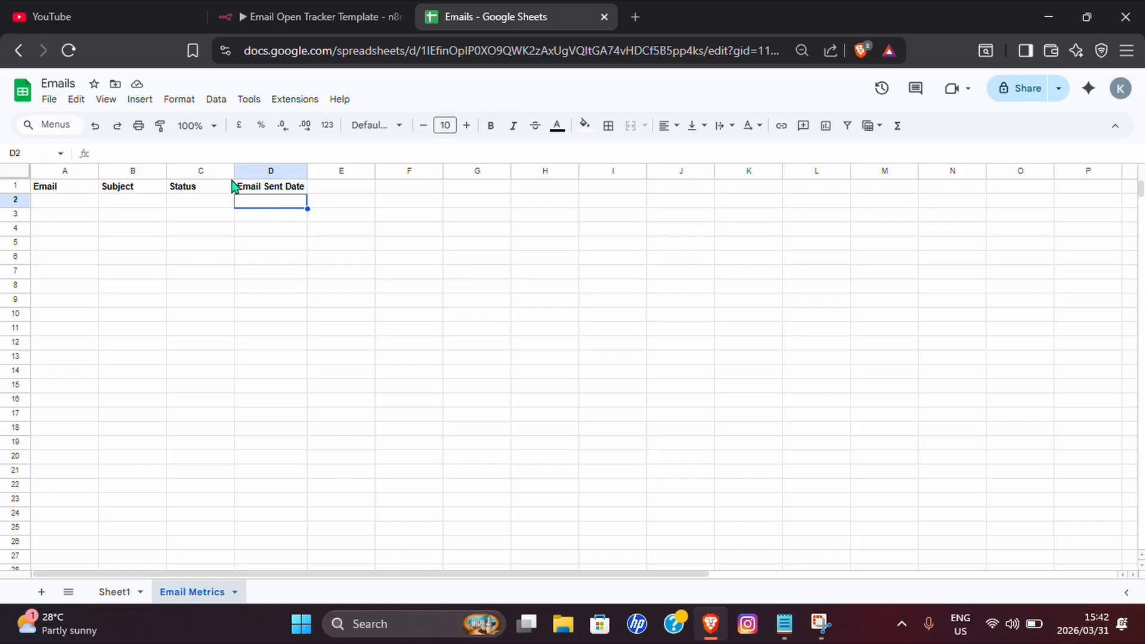
{"action": "left_click", "coordinate": [298, 16]}
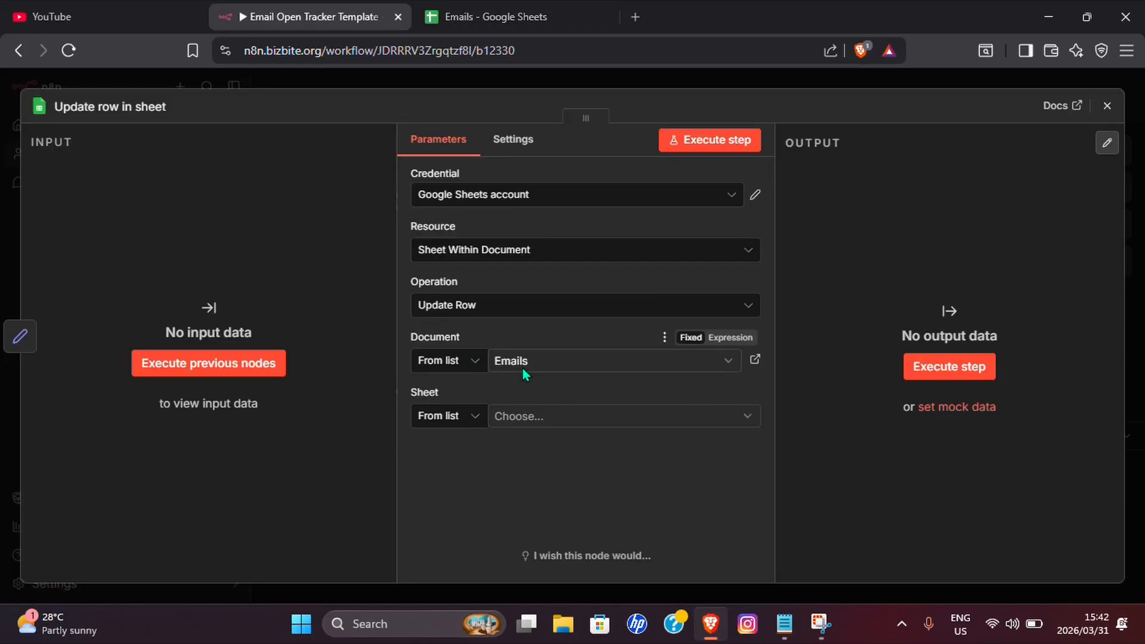
Select the Email Metrics sheet and set Email as the column to match on.
{"action": "left_click", "coordinate": [527, 417]}
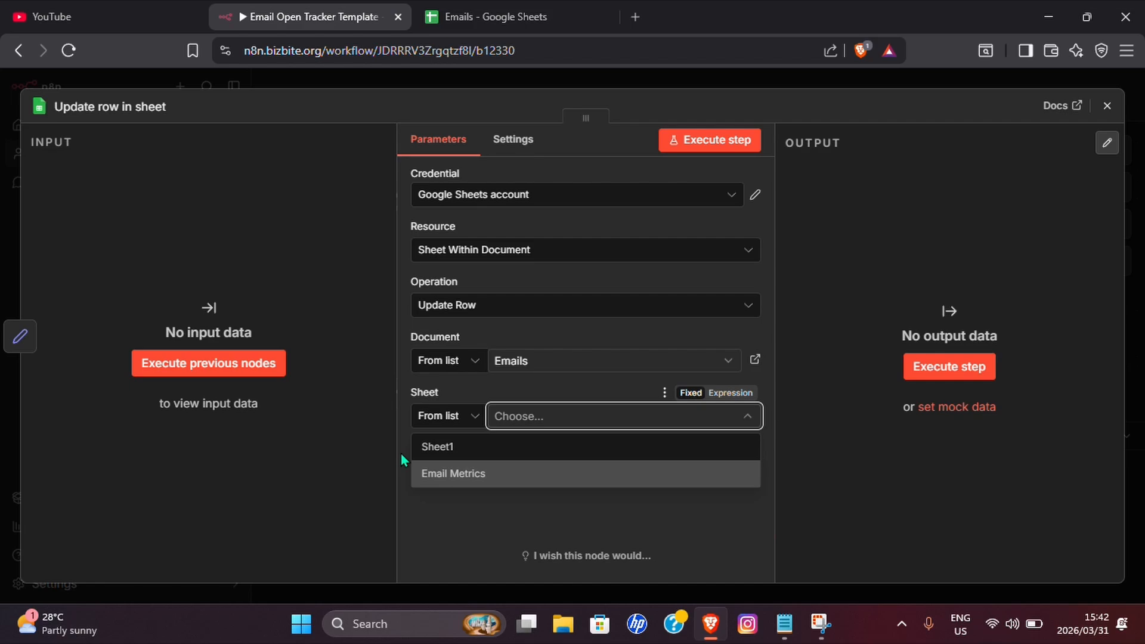
{"action": "left_click", "coordinate": [453, 474]}
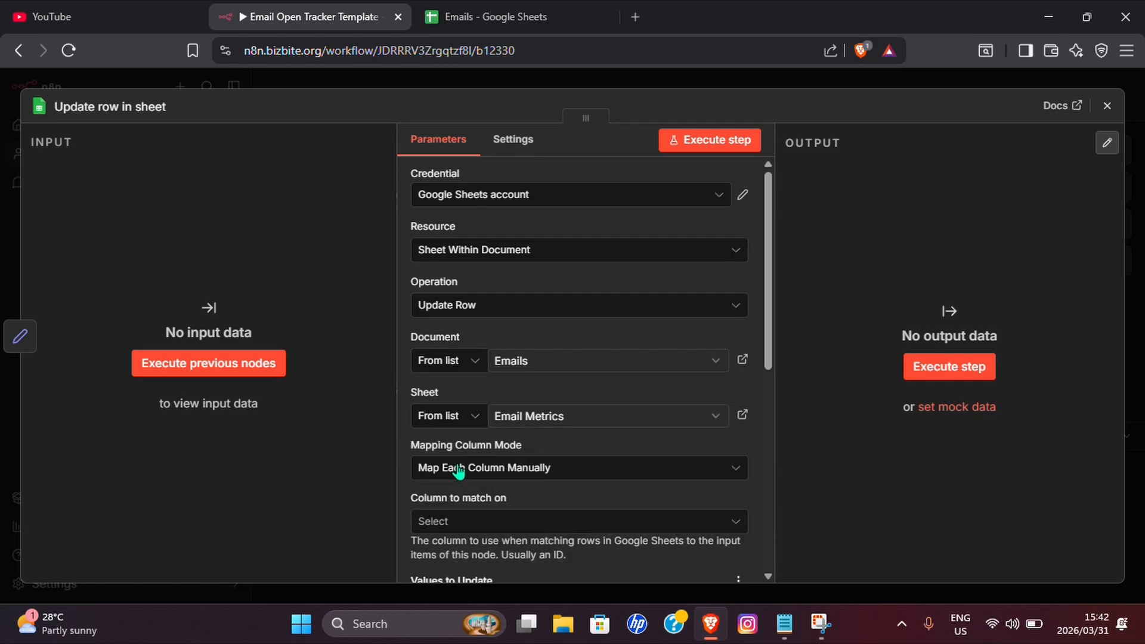
{"action": "scroll", "coordinate": [642, 437], "scroll_direction": "down", "scroll_amount": 4}
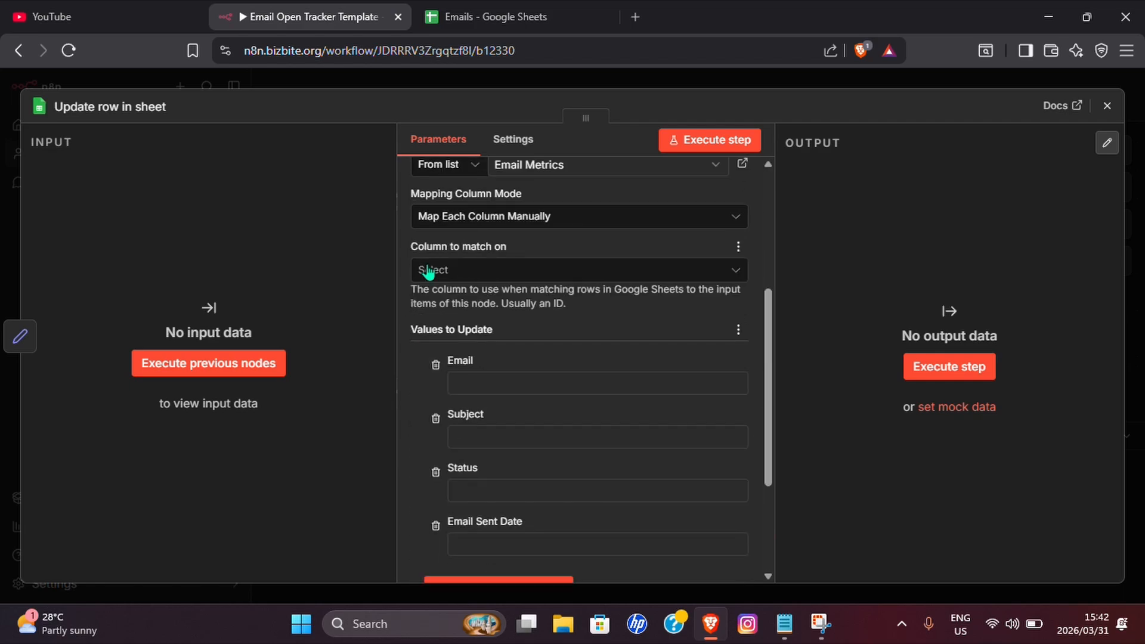
{"action": "left_click", "coordinate": [459, 270]}
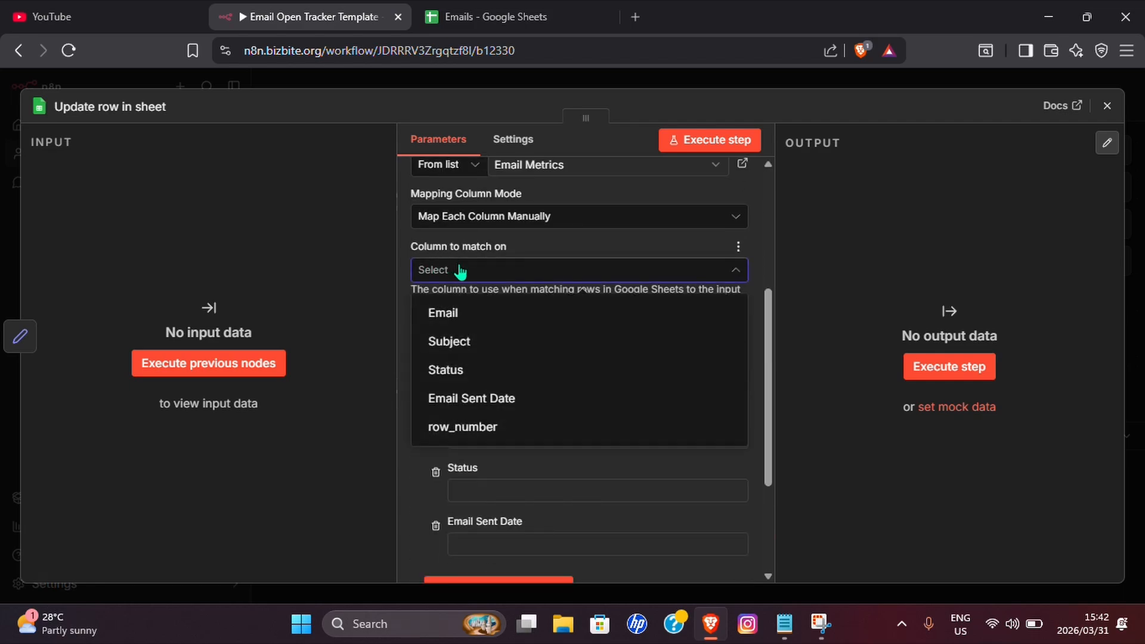
{"action": "left_click", "coordinate": [447, 323]}
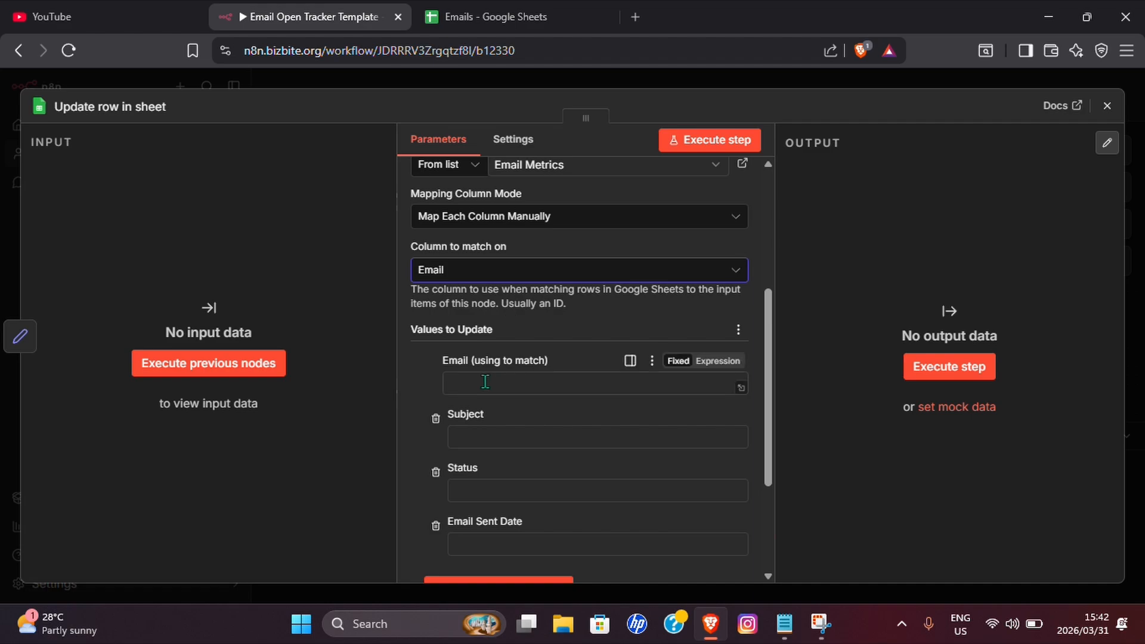
{"action": "left_click", "coordinate": [532, 382]}
{"action": "scroll", "coordinate": [532, 363], "scroll_direction": "down", "scroll_amount": 1}
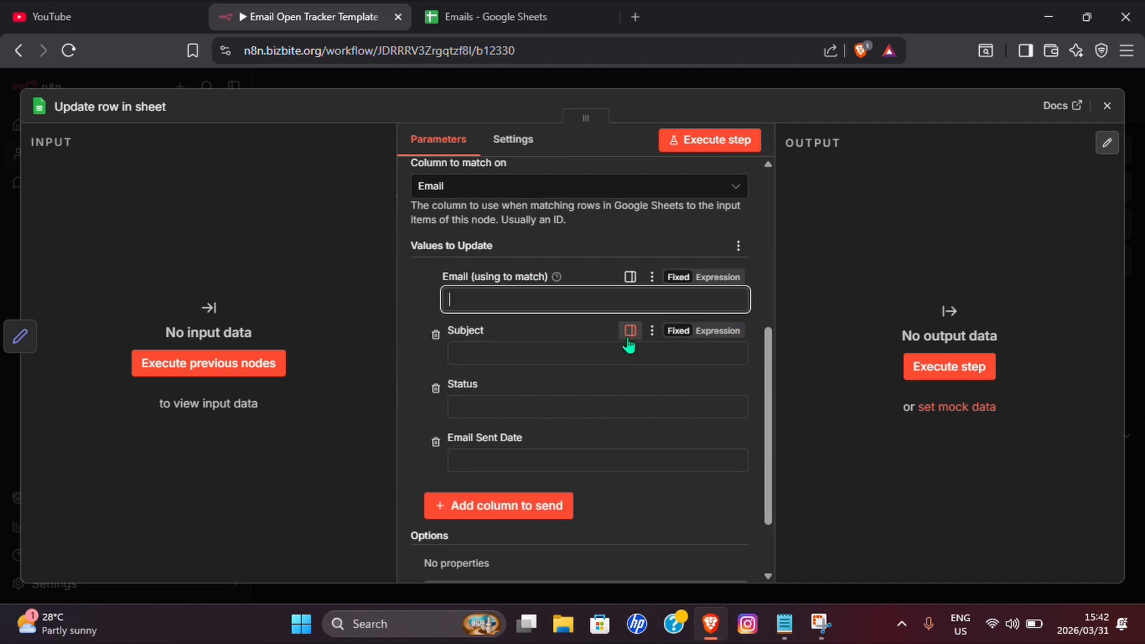
{"action": "scroll", "coordinate": [751, 306], "scroll_direction": "up", "scroll_amount": 4}
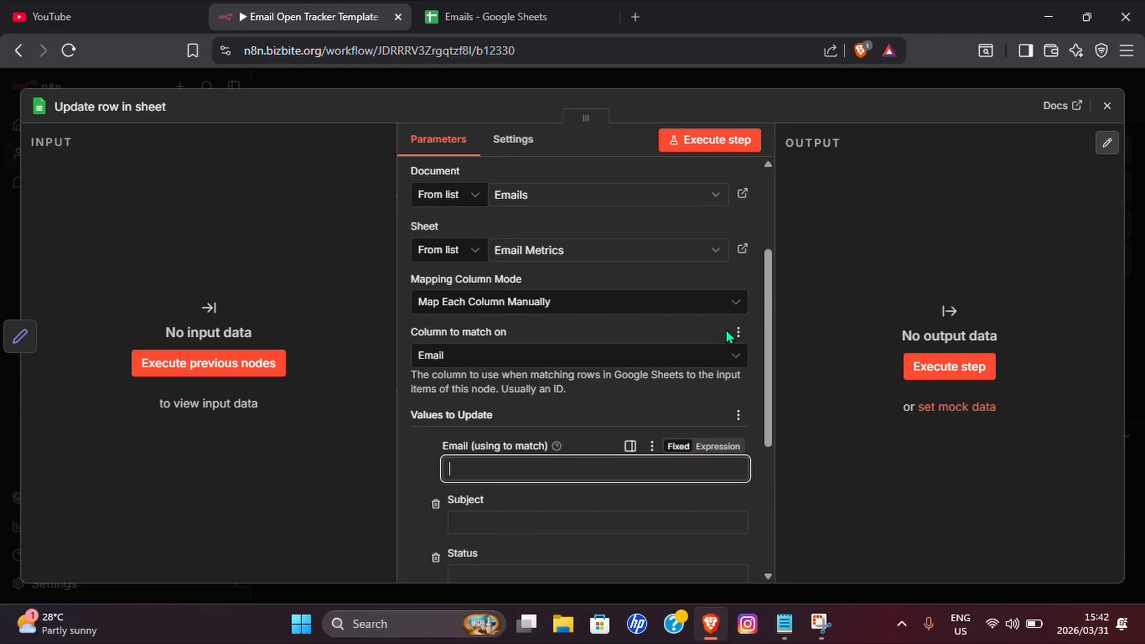
{"action": "scroll", "coordinate": [694, 347], "scroll_direction": "down", "scroll_amount": 5}
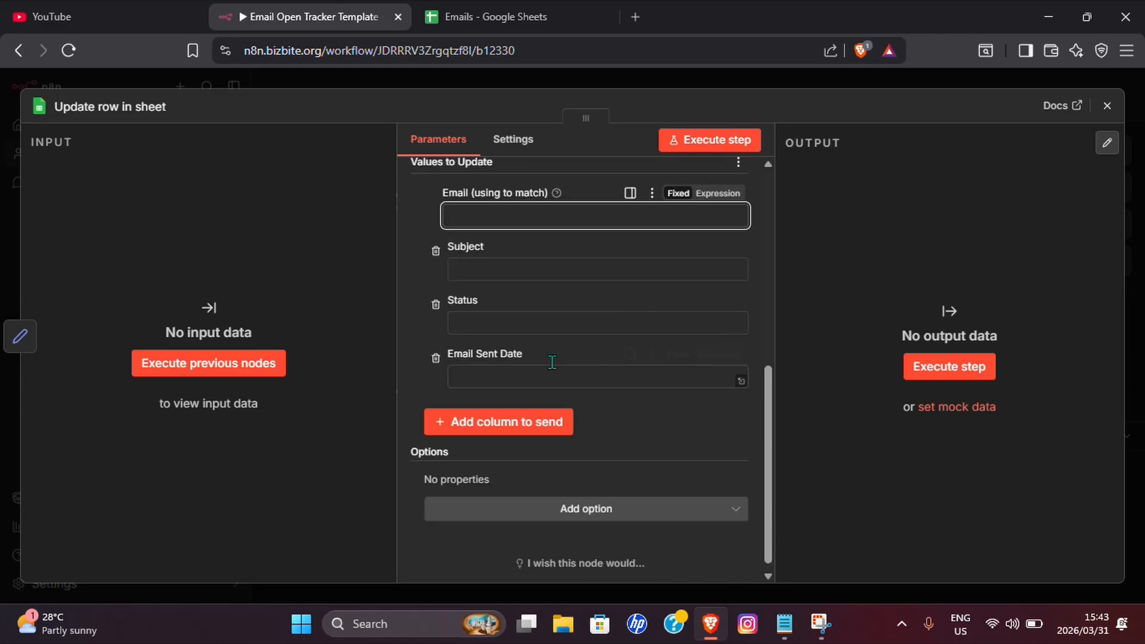
{"action": "left_click", "coordinate": [1107, 118]}
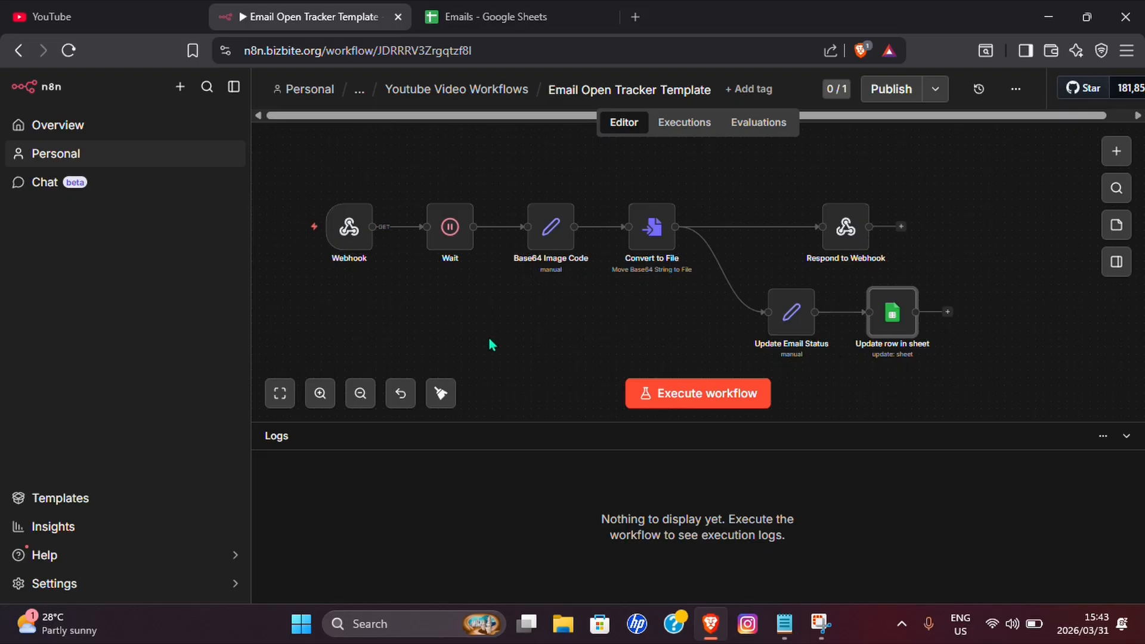
Copy the Webhook node's Production URL to the clipboard and close its panel.
{"action": "mouse_move", "coordinate": [891, 310]}
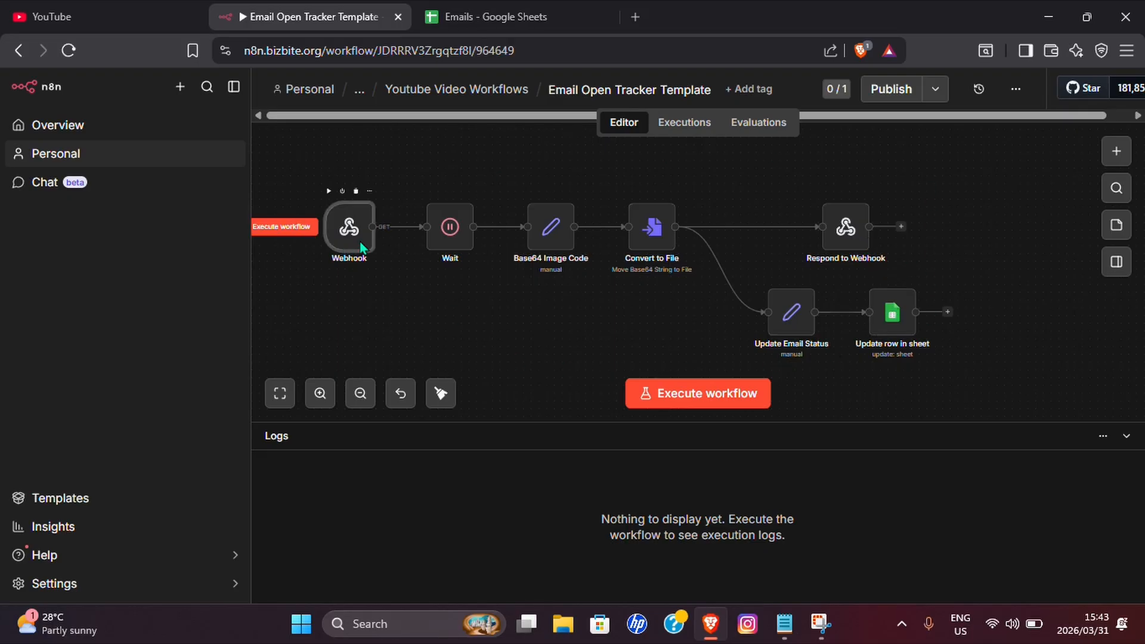
{"action": "double_click", "coordinate": [349, 227]}
{"action": "left_click", "coordinate": [538, 201]}
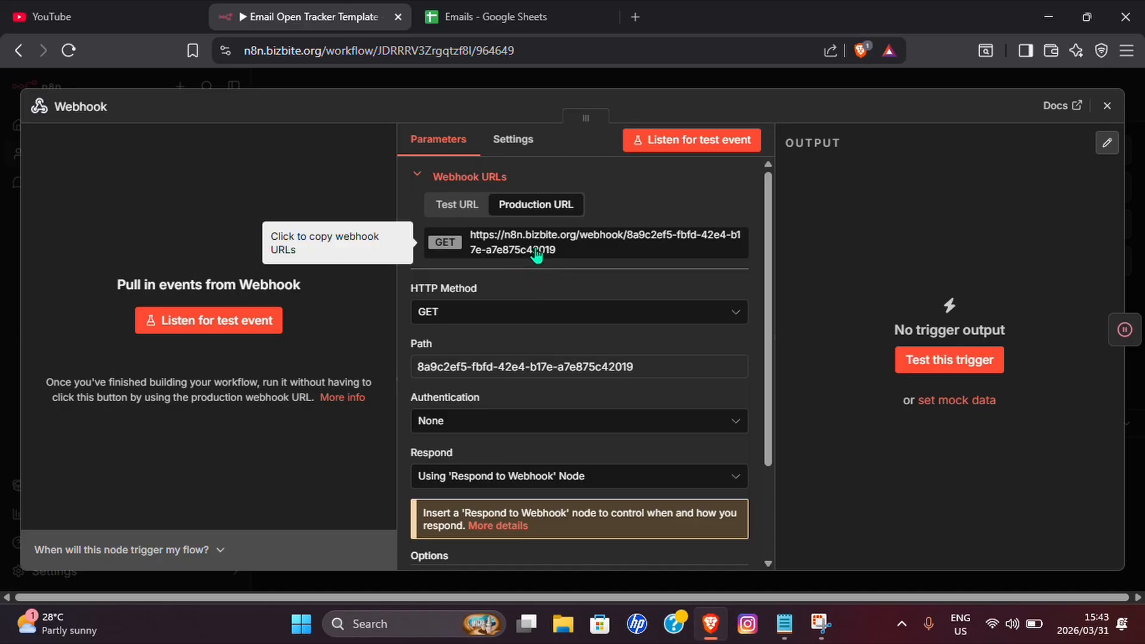
{"action": "left_click", "coordinate": [513, 247]}
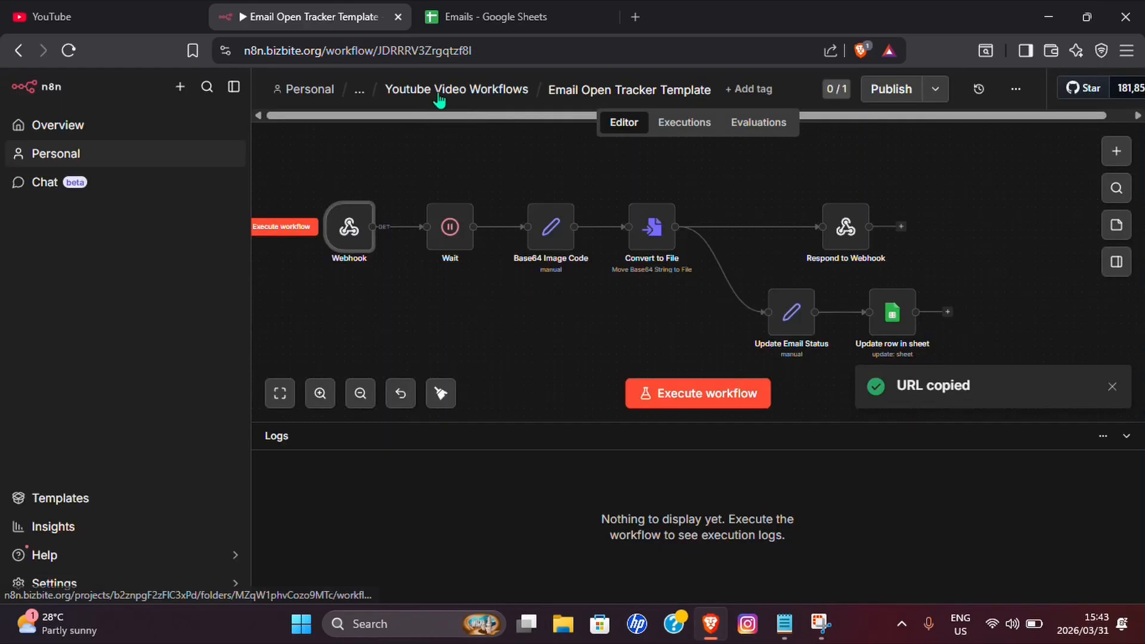
{"action": "left_click", "coordinate": [456, 89]}
In Lead Magnet System, open the Gmail Send a message node and scroll to its HTML Message.
{"action": "left_click", "coordinate": [511, 444]}
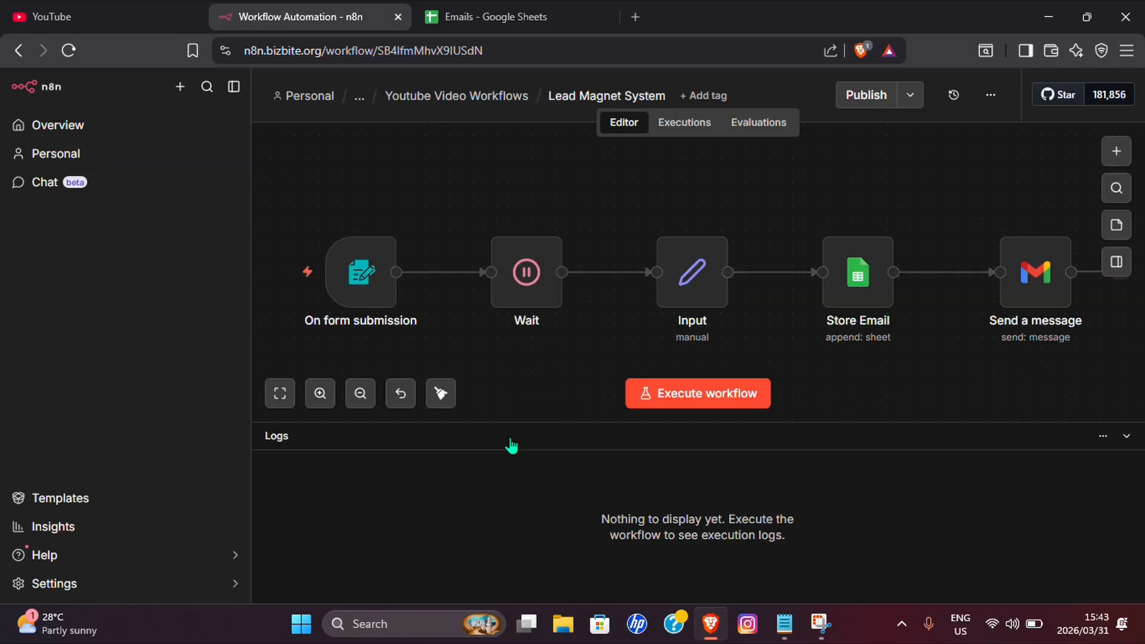
{"action": "left_click_drag", "start_coordinate": [961, 383], "coordinate": [694, 362]}
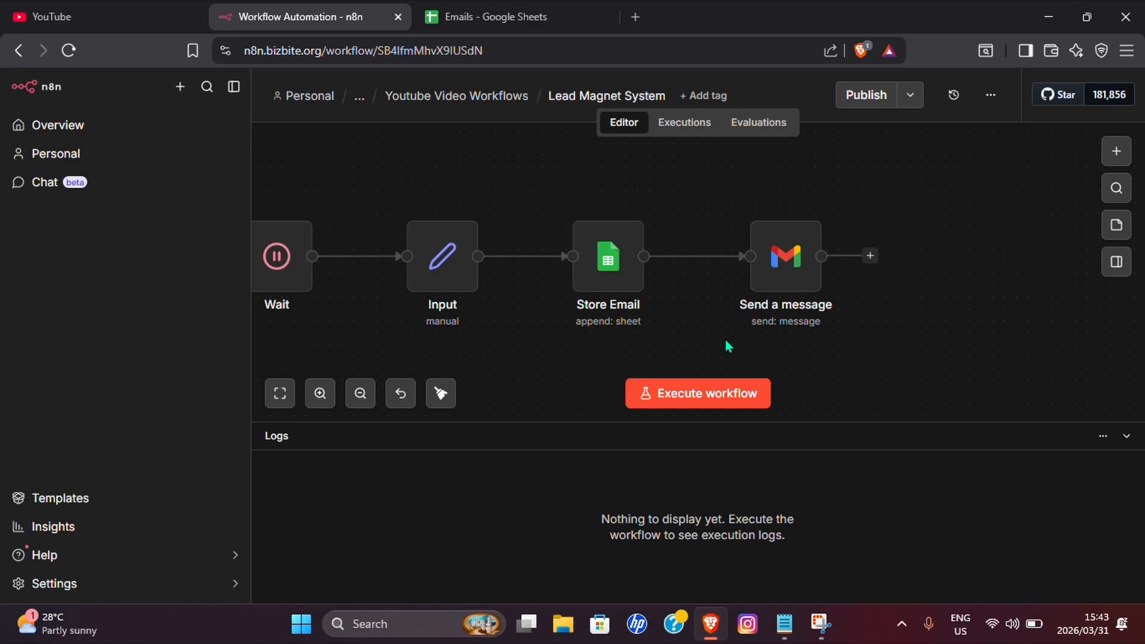
{"action": "left_click", "coordinate": [400, 393]}
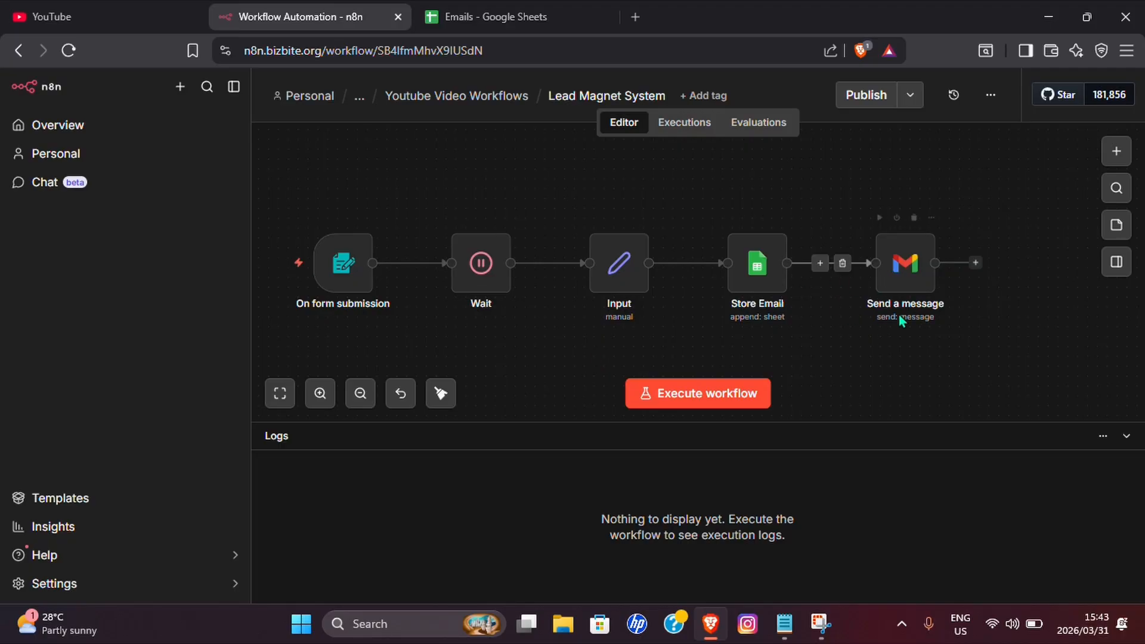
{"action": "scroll", "coordinate": [1027, 374], "scroll_direction": "right", "scroll_amount": 5}
{"action": "left_click", "coordinate": [670, 283]}
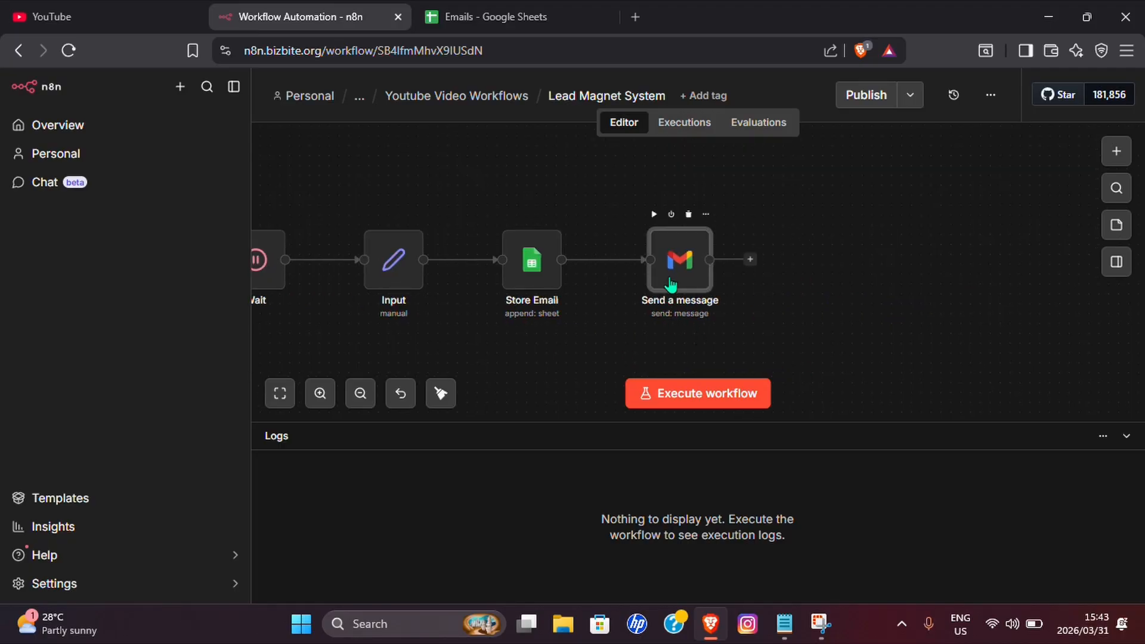
{"action": "double_click", "coordinate": [671, 283]}
{"action": "scroll", "coordinate": [578, 358], "scroll_direction": "down", "scroll_amount": 4}
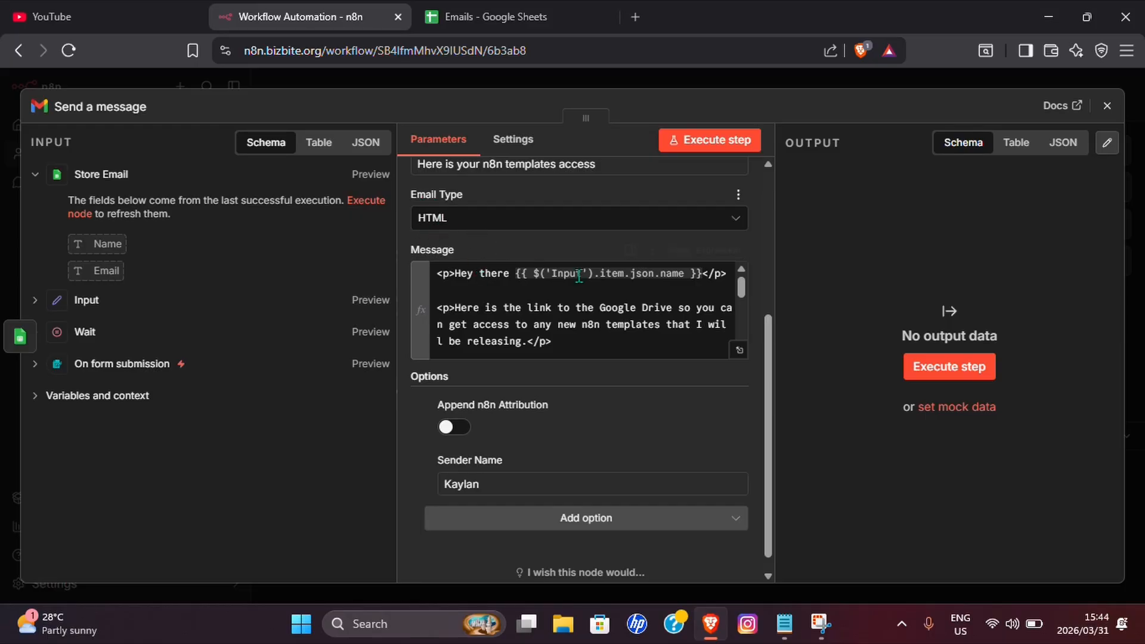
After the Unsubscribe link, add <img src="webhook URL?id={{ $json.Email }}"> using the pasted URL and Email field.
{"action": "left_click", "coordinate": [739, 350]}
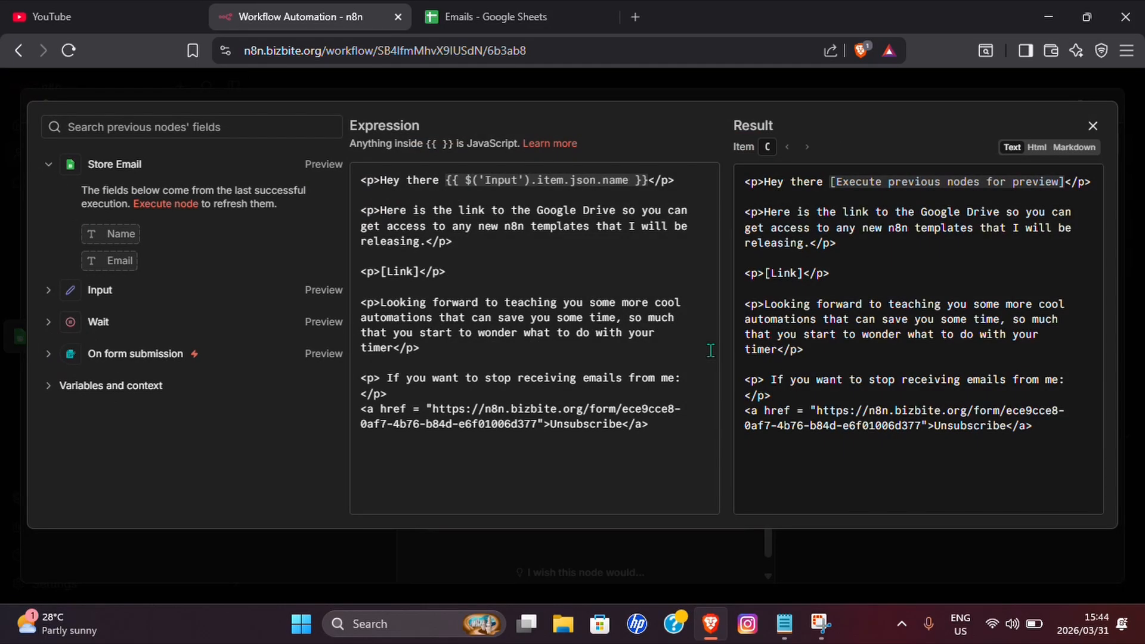
{"action": "left_click", "coordinate": [710, 351]}
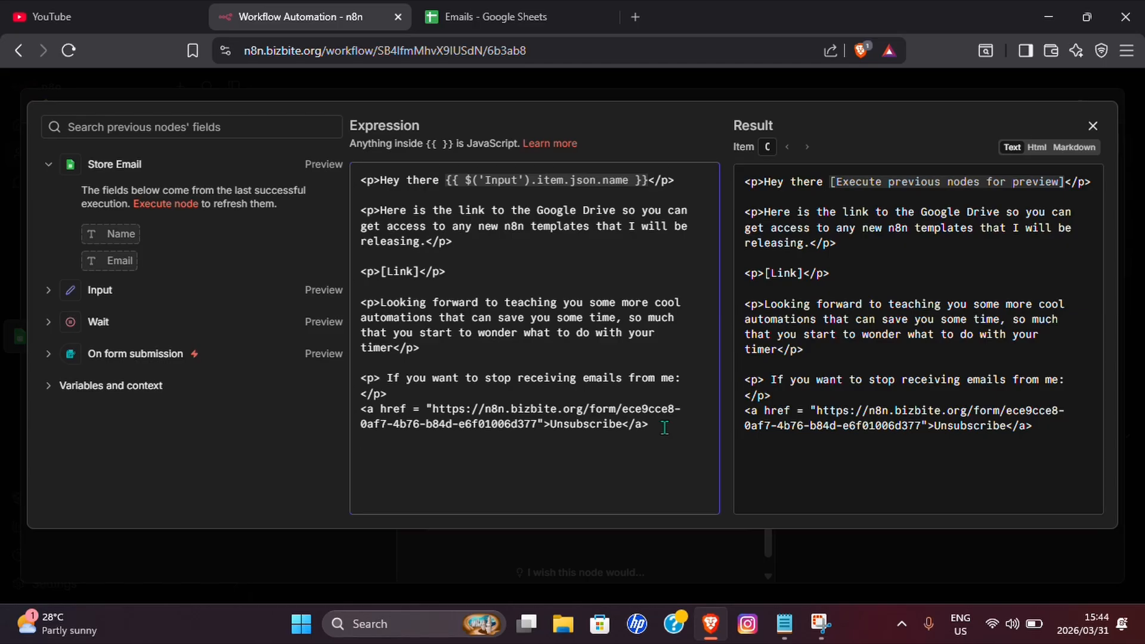
{"action": "type", "text": "<>"}
{"action": "key", "text": "Left"}
{"action": "type", "text": "img src = "}
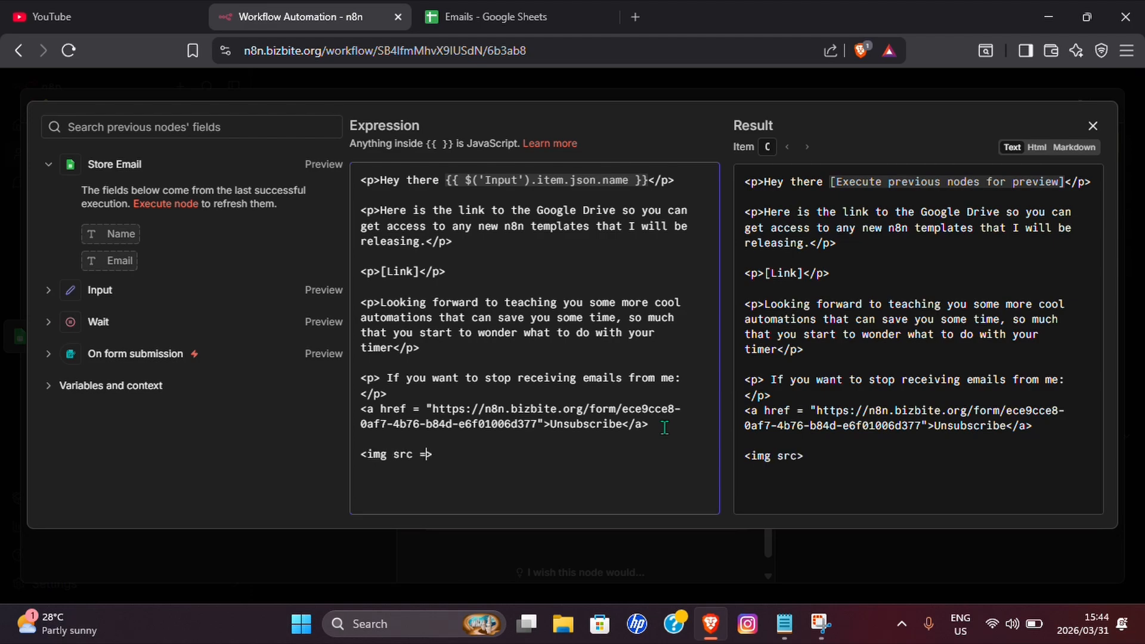
{"action": "type", "text": "\"\""}
{"action": "key", "text": "ctrl+v"}
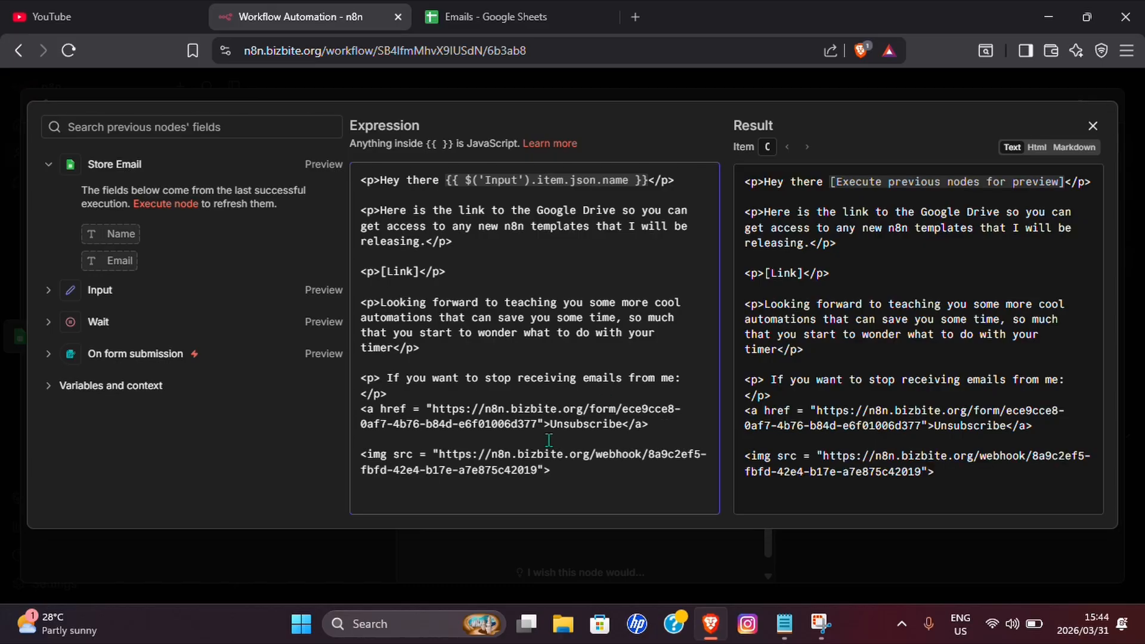
{"action": "type", "text": "?id="}
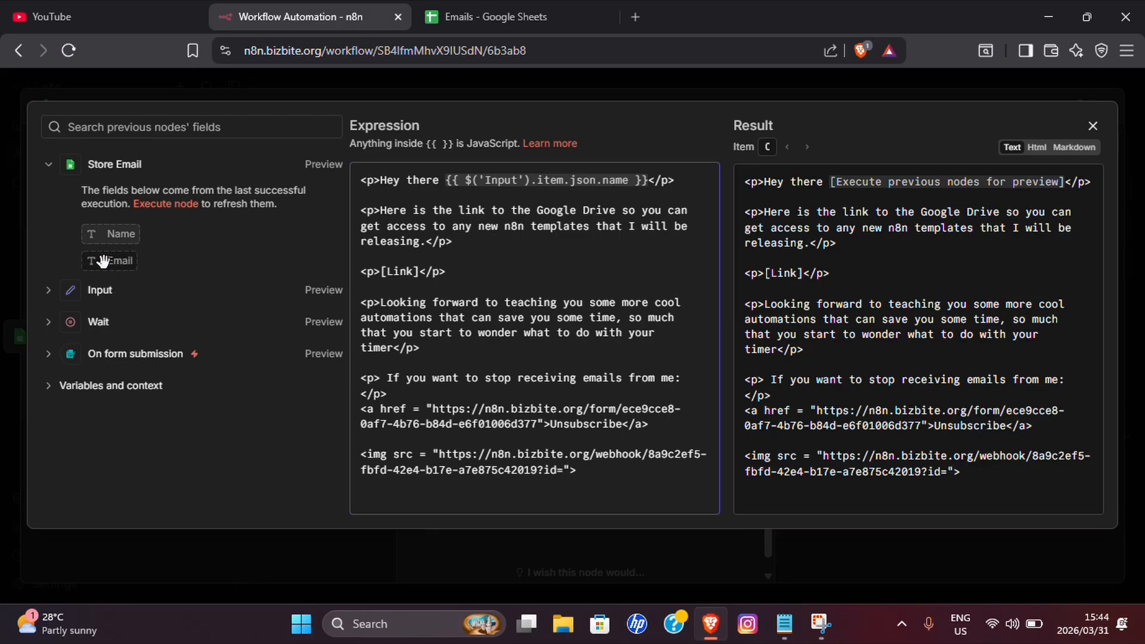
{"action": "left_click_drag", "start_coordinate": [102, 258], "coordinate": [564, 471]}
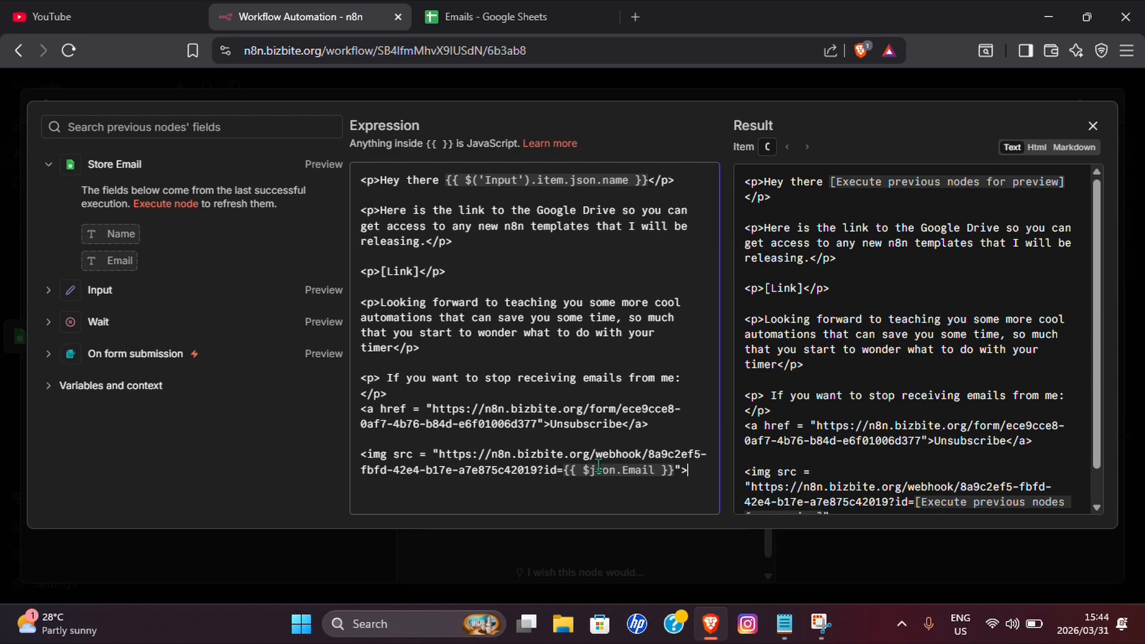
{"action": "mouse_move", "coordinate": [598, 466]}
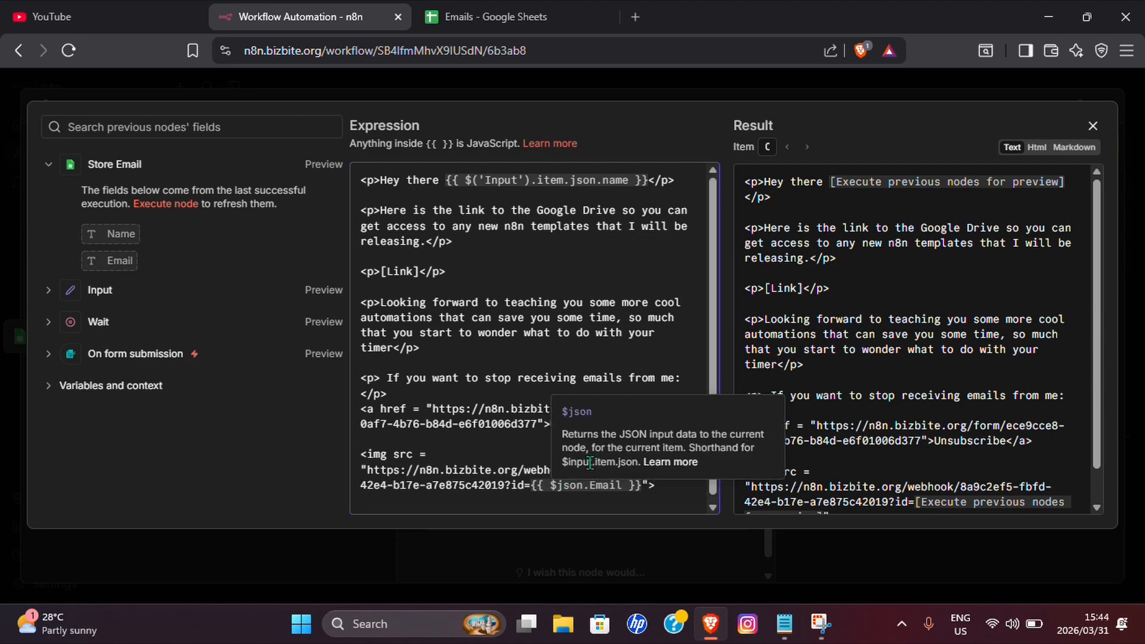
{"action": "scroll", "coordinate": [515, 440], "scroll_direction": "down", "scroll_amount": 1}
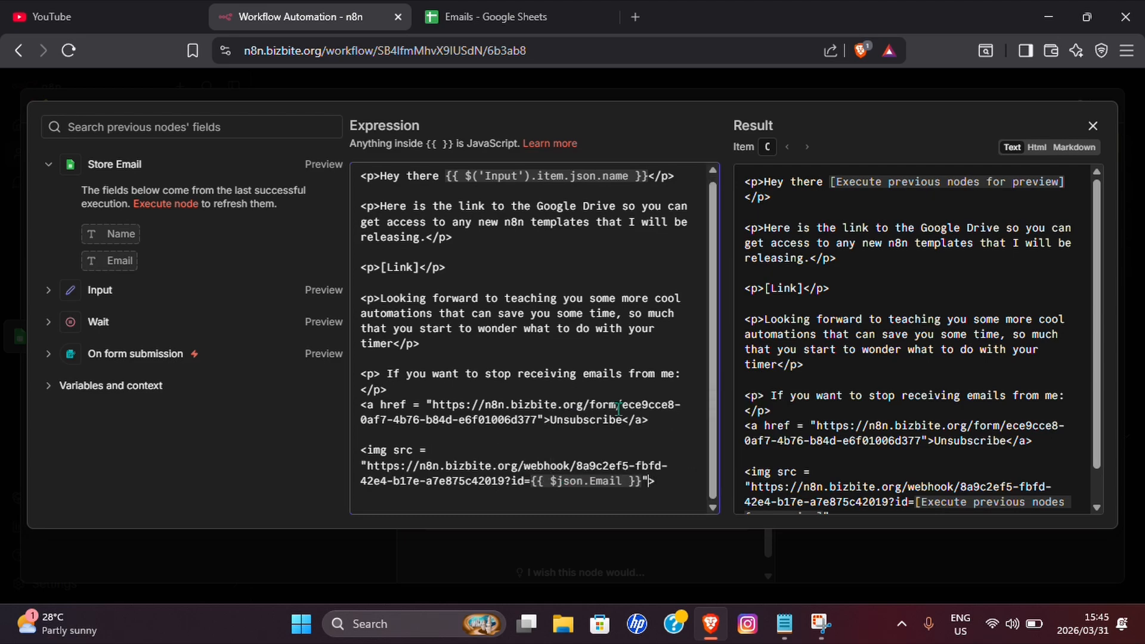
Give the img tag width="1" and height="1", fixing typos and quote styles.
{"action": "type", "text": ","}
{"action": "key", "text": "BackSpace"}
{"action": "key", "text": "BackSpace"}
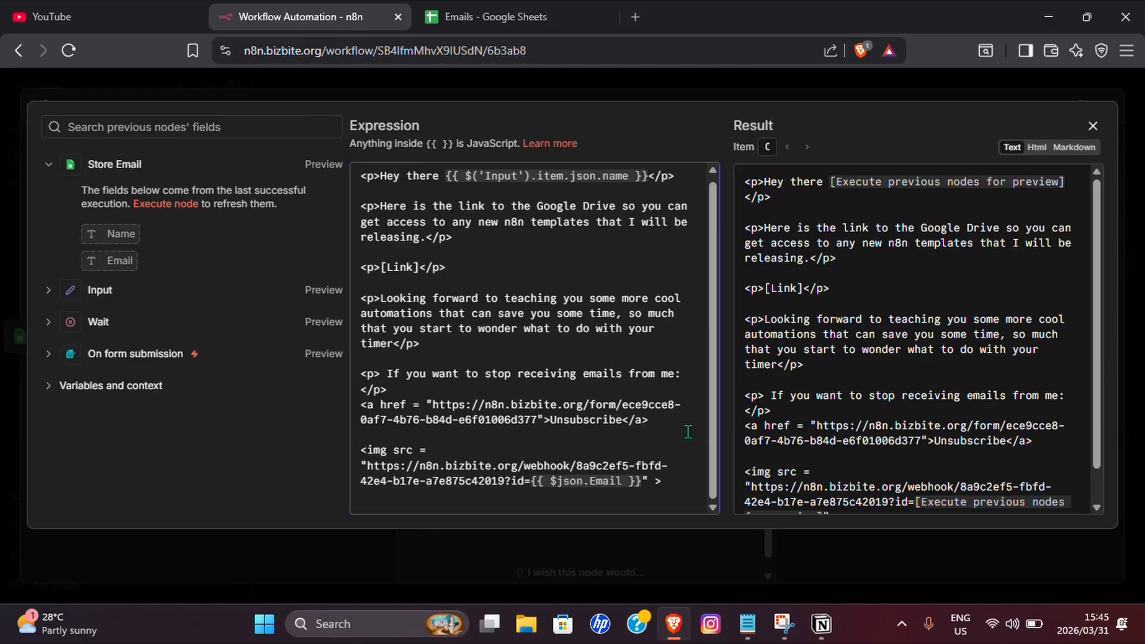
{"action": "type", "text": "witdh"}
{"action": "key", "text": "BackSpace"}
{"action": "key", "text": "BackSpace"}
{"action": "key", "text": "BackSpace"}
{"action": "type", "text": "dth = '1' heigh"}
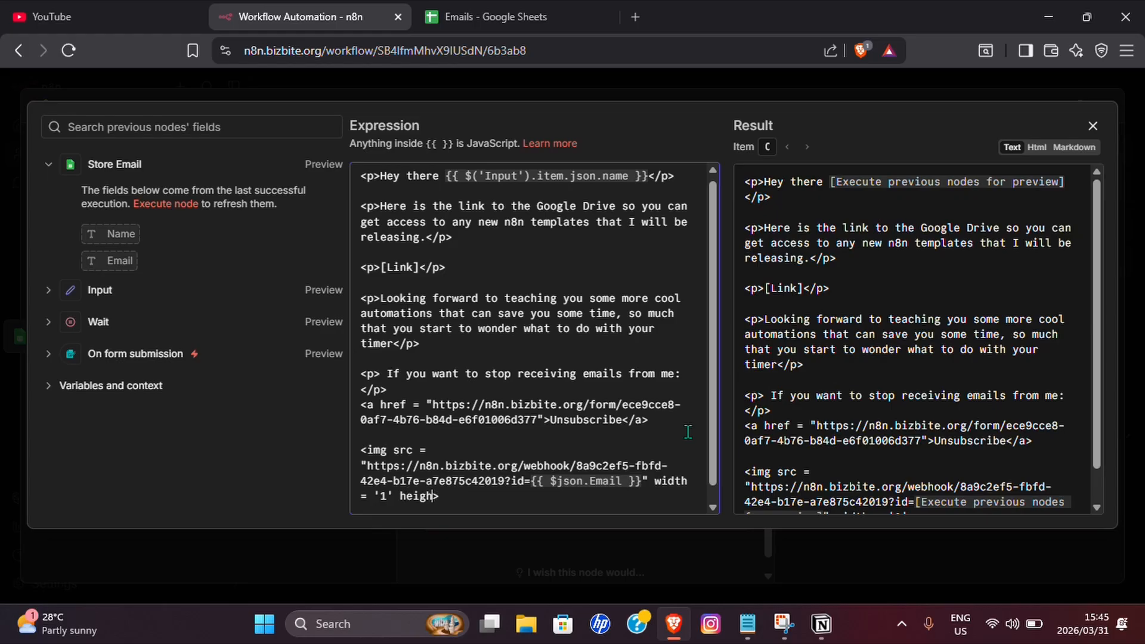
{"action": "type", "text": "t = '1"}
{"action": "scroll", "coordinate": [615, 387], "scroll_direction": "down", "scroll_amount": 1}
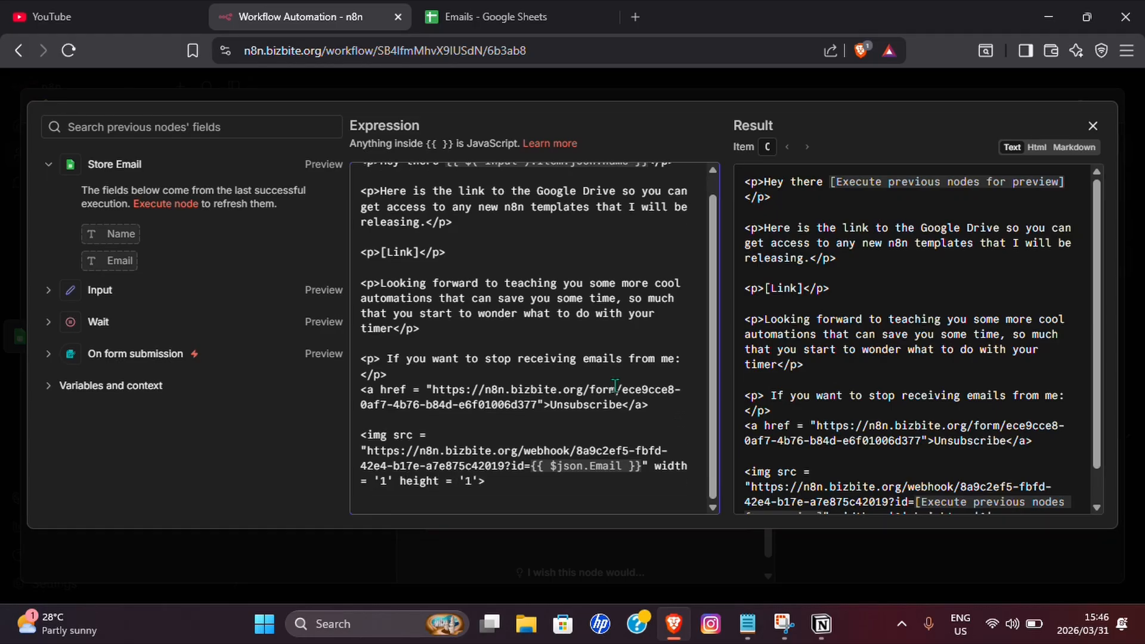
{"action": "key", "text": "BackSpace"}
{"action": "key", "text": "BackSpace"}
{"action": "type", "text": "\"\"1"}
{"action": "left_click", "coordinate": [398, 480]}
{"action": "key", "text": "BackSpace"}
{"action": "key", "text": "BackSpace"}
{"action": "key", "text": "BackSpace"}
{"action": "type", "text": "\"1\""}
Add style="display:none" and alt="" /, check the HTML preview, and close the expression editor.
{"action": "left_click", "coordinate": [482, 481]}
{"action": "type", "text": "style = \"display:n"}
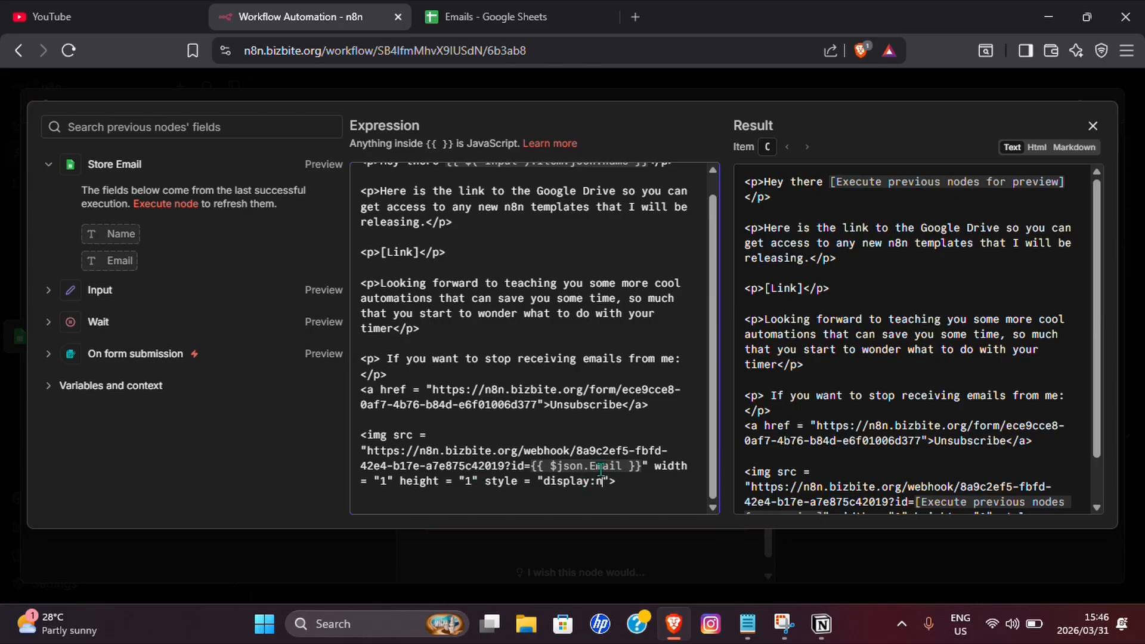
{"action": "type", "text": "one\""}
{"action": "type", "text": "alt=\"\" /"}
{"action": "scroll", "coordinate": [535, 440], "scroll_direction": "down", "scroll_amount": 1}
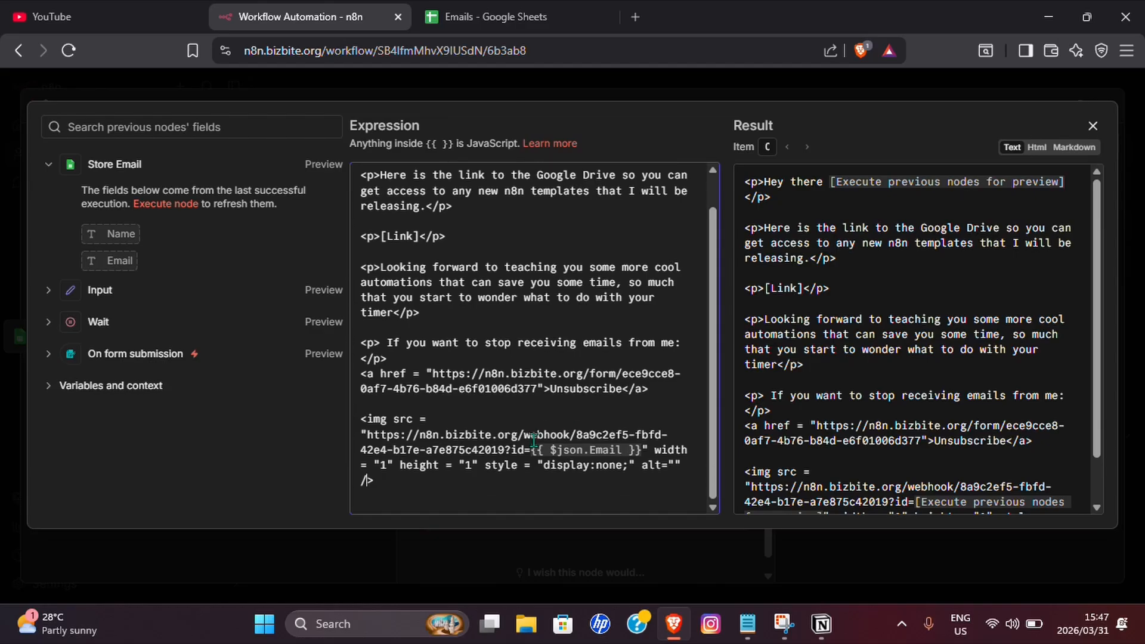
{"action": "left_click", "coordinate": [1036, 149]}
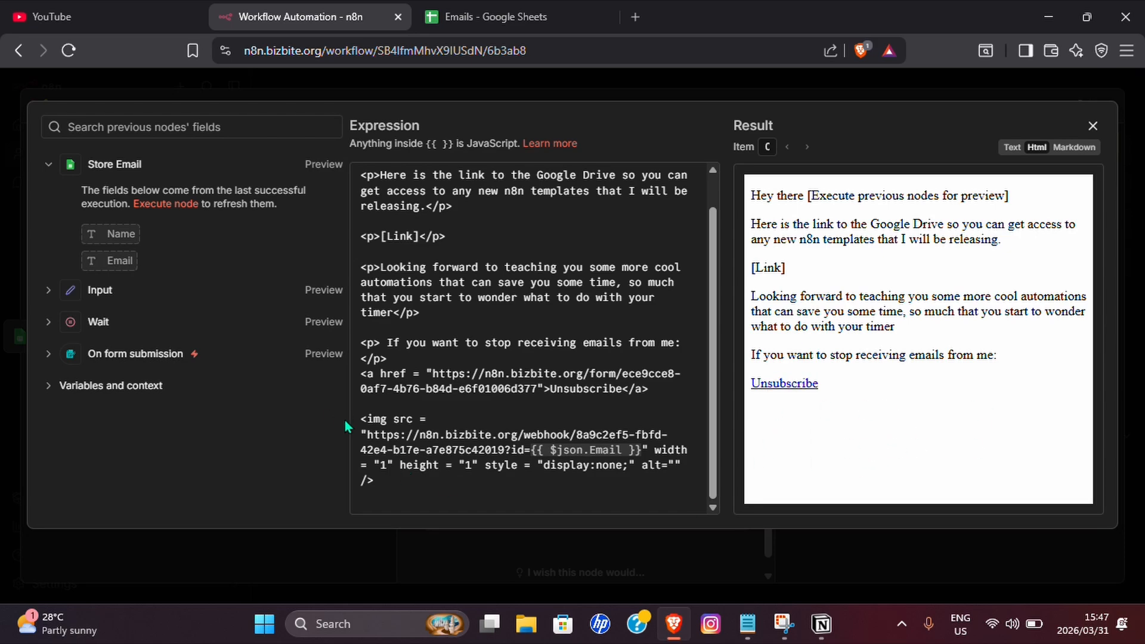
{"action": "left_click_drag", "start_coordinate": [358, 419], "coordinate": [429, 492]}
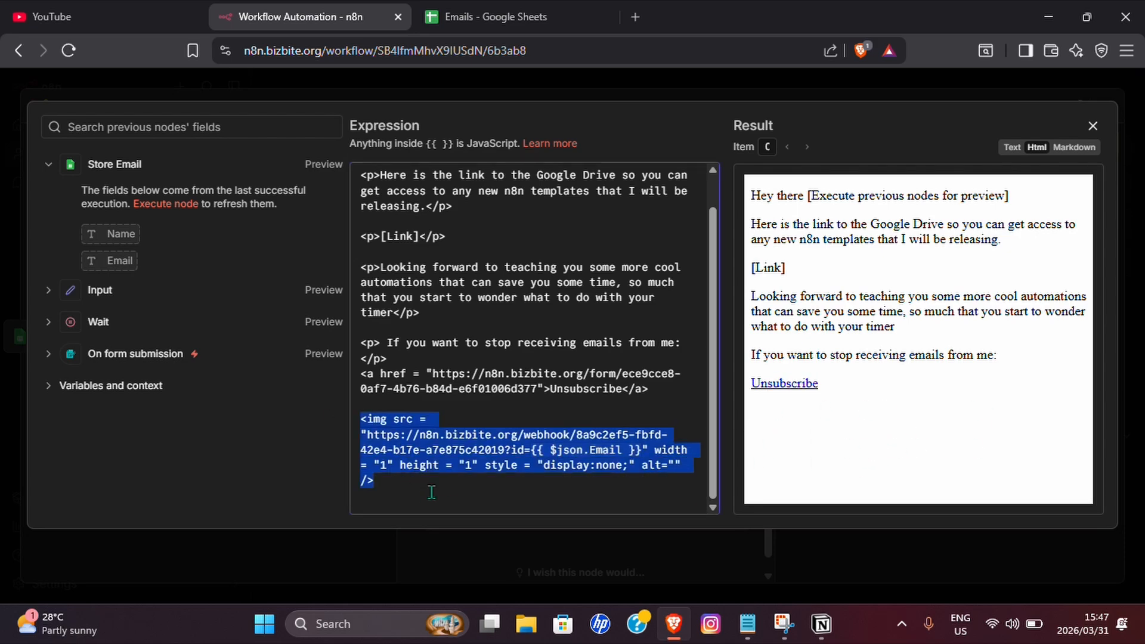
{"action": "left_click", "coordinate": [1094, 126]}
Add a Gmail Get a message node after Send a message with Message ID {{ $json.id }}.
{"action": "left_click", "coordinate": [1106, 111]}
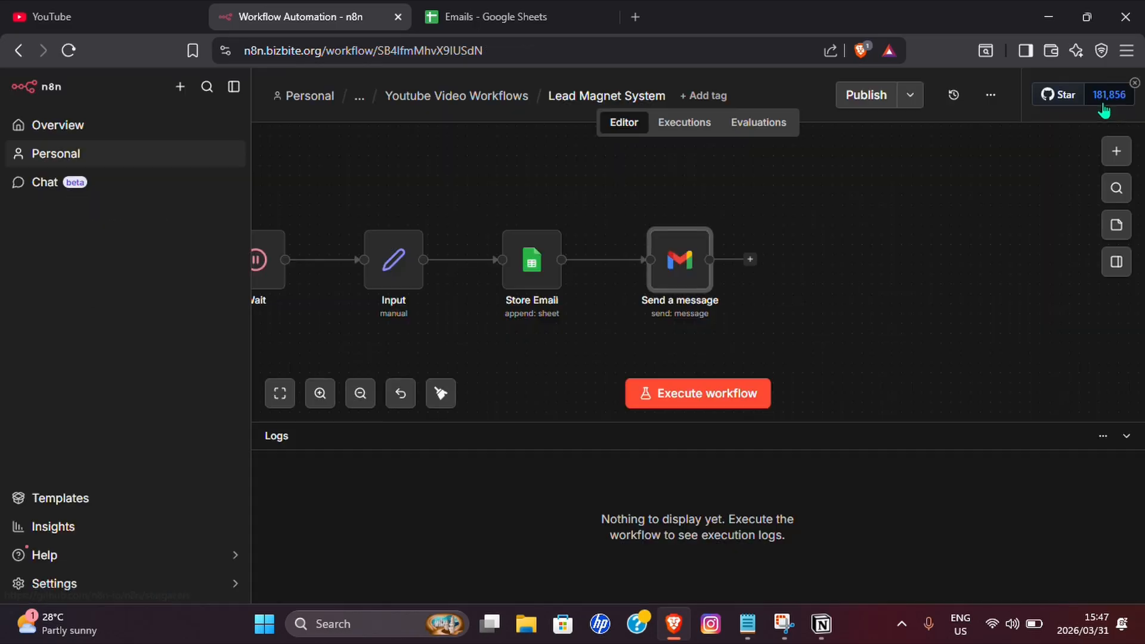
{"action": "scroll", "coordinate": [943, 292], "scroll_direction": "left", "scroll_amount": 2}
{"action": "scroll", "coordinate": [942, 295], "scroll_direction": "right", "scroll_amount": 4}
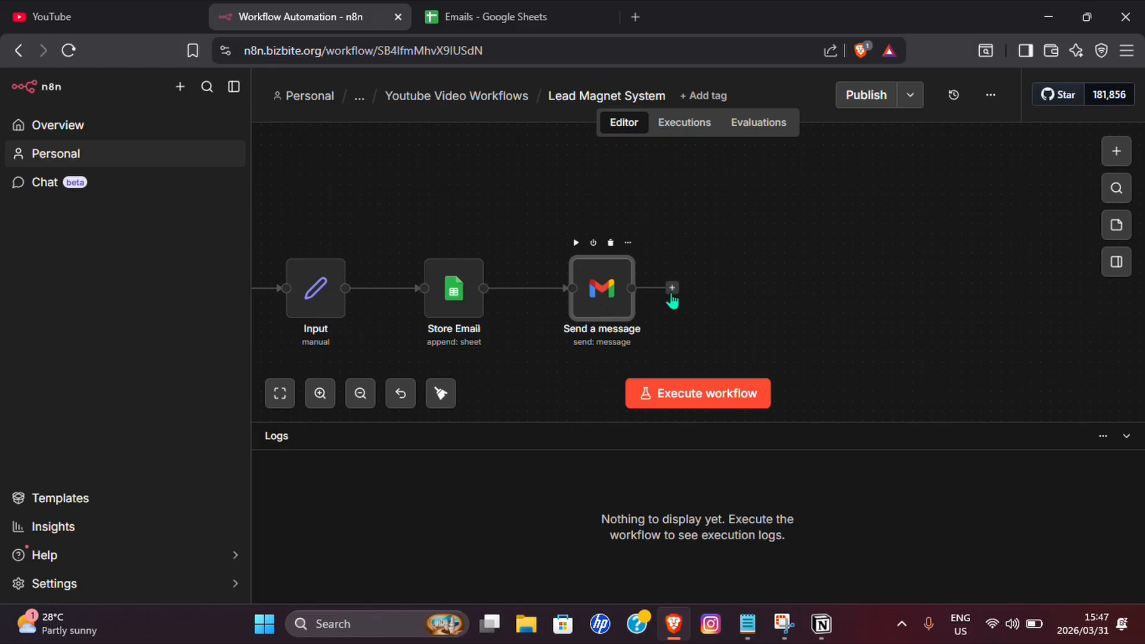
{"action": "left_click", "coordinate": [672, 289]}
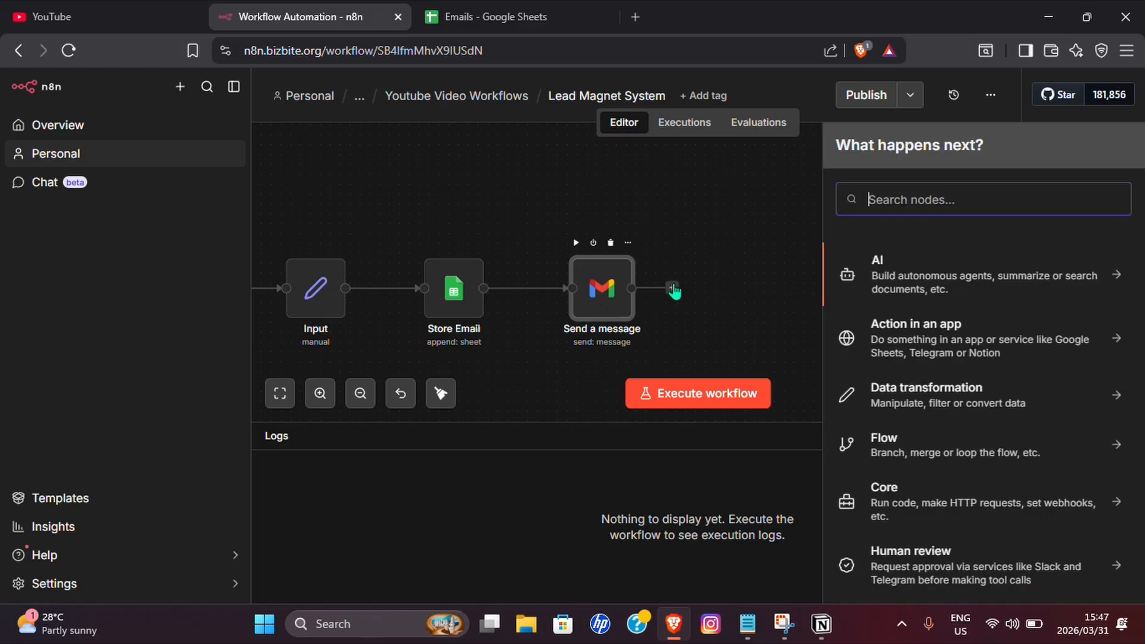
{"action": "type", "text": "Gmail"}
{"action": "left_click", "coordinate": [930, 269]}
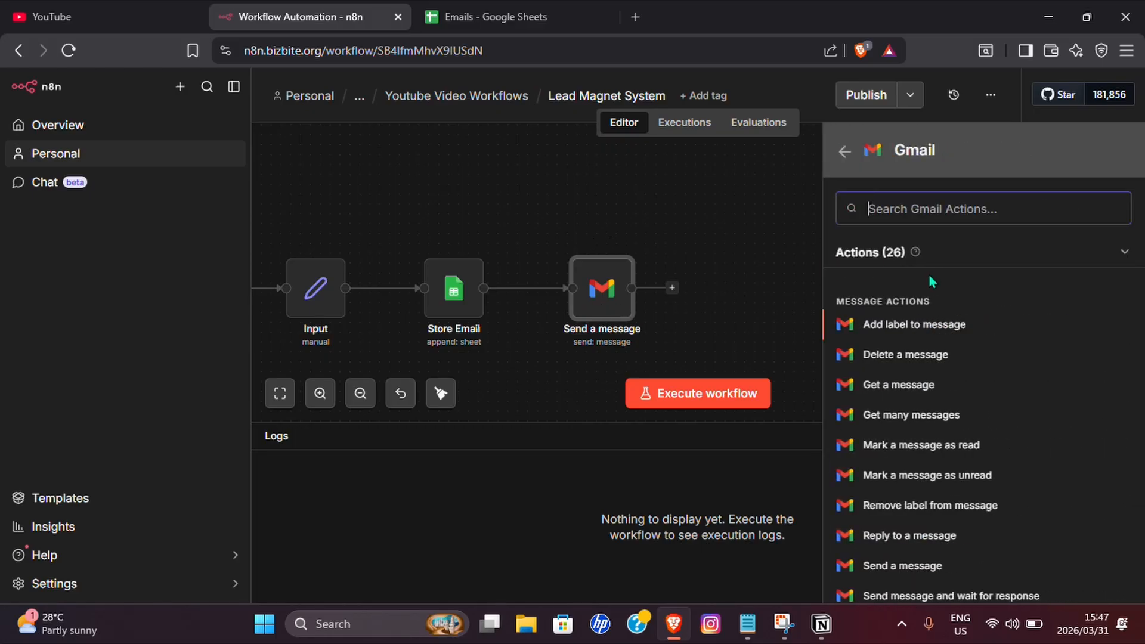
{"action": "left_click", "coordinate": [884, 387]}
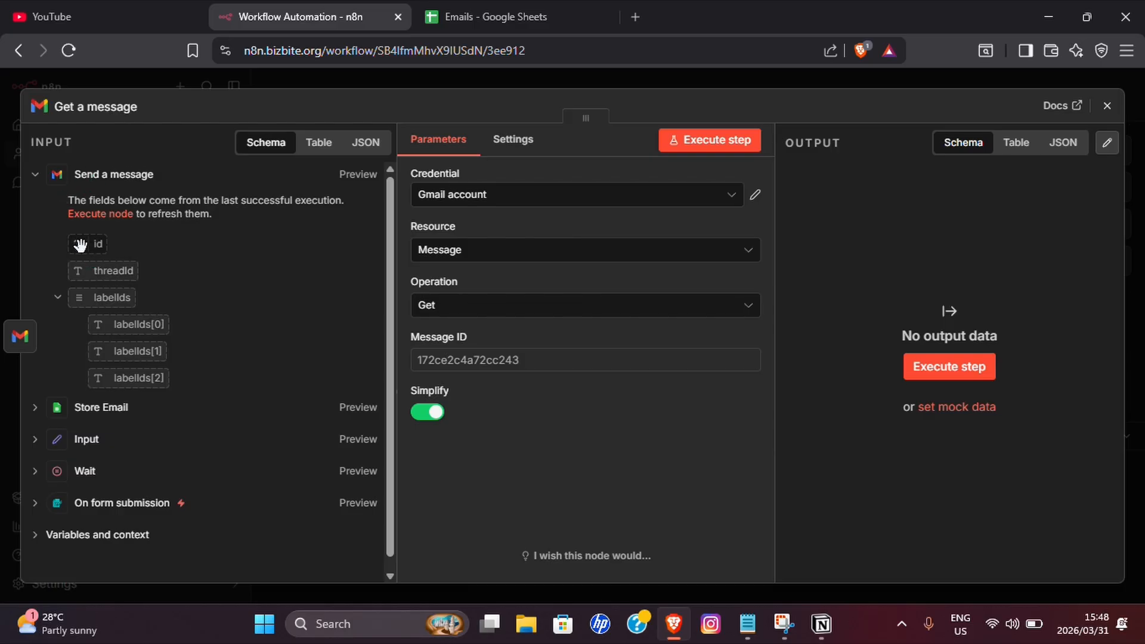
{"action": "left_click_drag", "start_coordinate": [80, 244], "coordinate": [476, 352]}
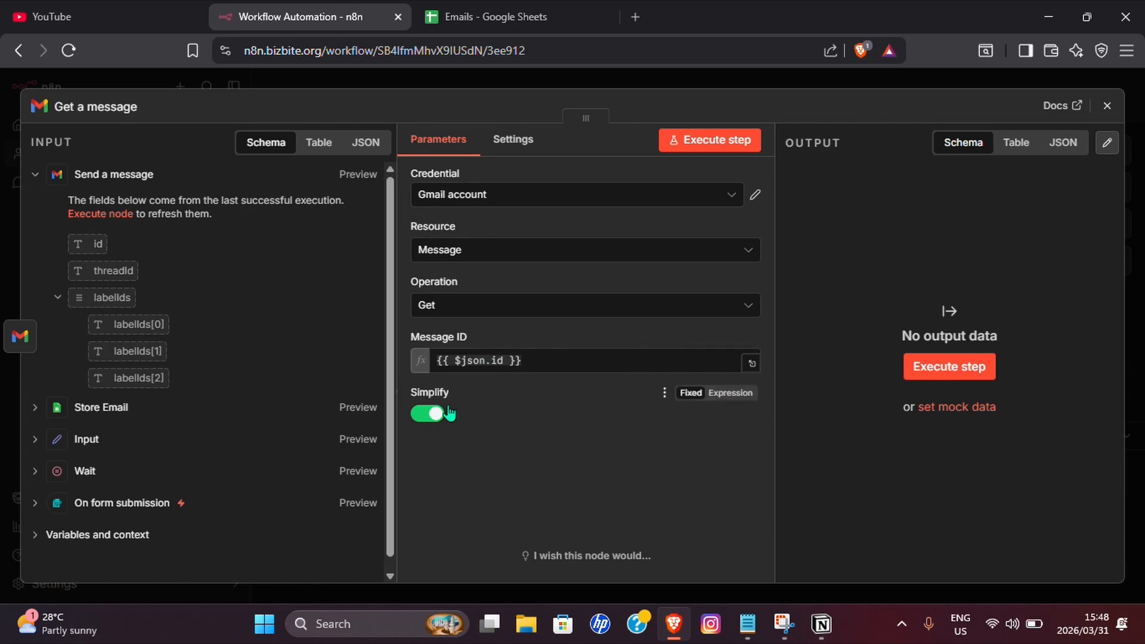
{"action": "key", "text": "Escape"}
{"action": "left_click", "coordinate": [801, 287]}
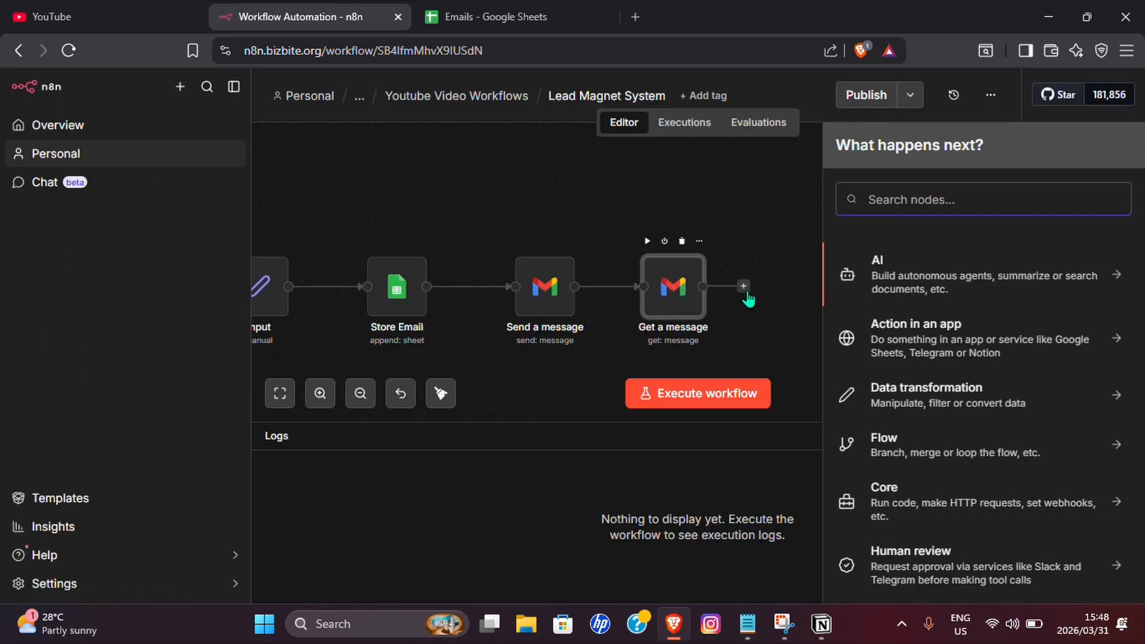
Add a Google Sheets Append row in sheet step on the Emails spreadsheet's Email Metrics sheet.
{"action": "type", "text": "Google"}
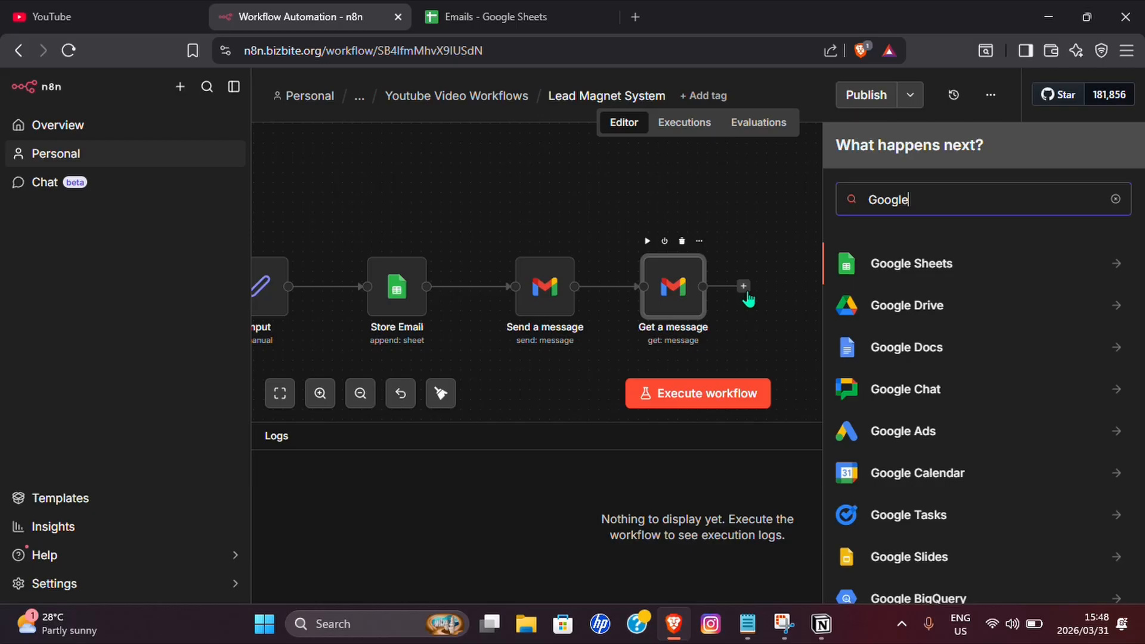
{"action": "left_click", "coordinate": [934, 258]}
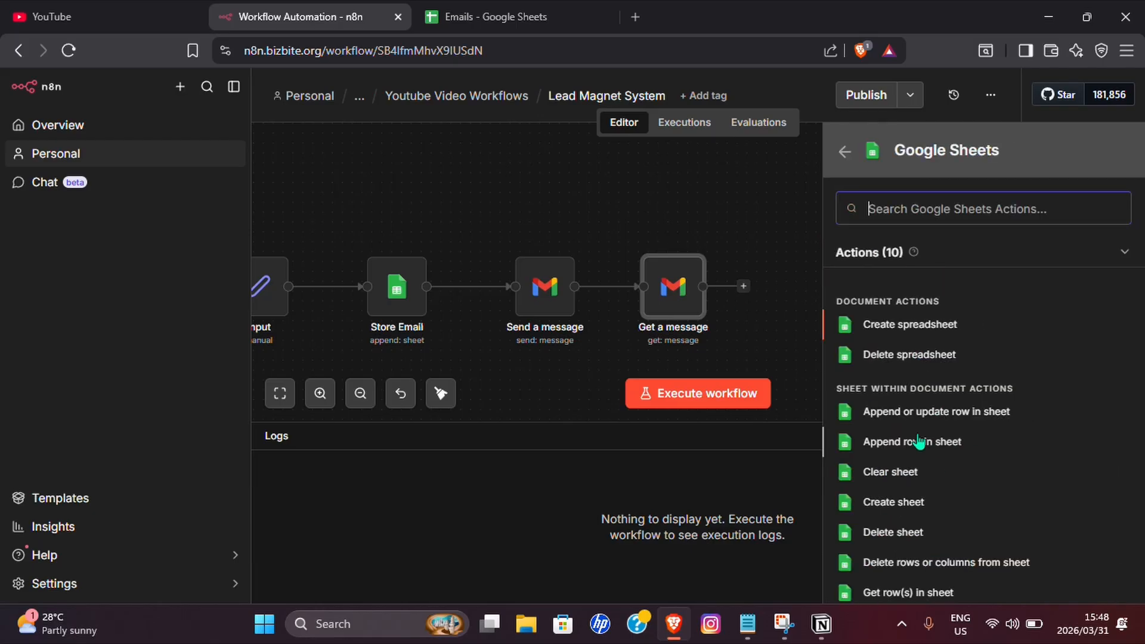
{"action": "scroll", "coordinate": [923, 447], "scroll_direction": "down", "scroll_amount": 2}
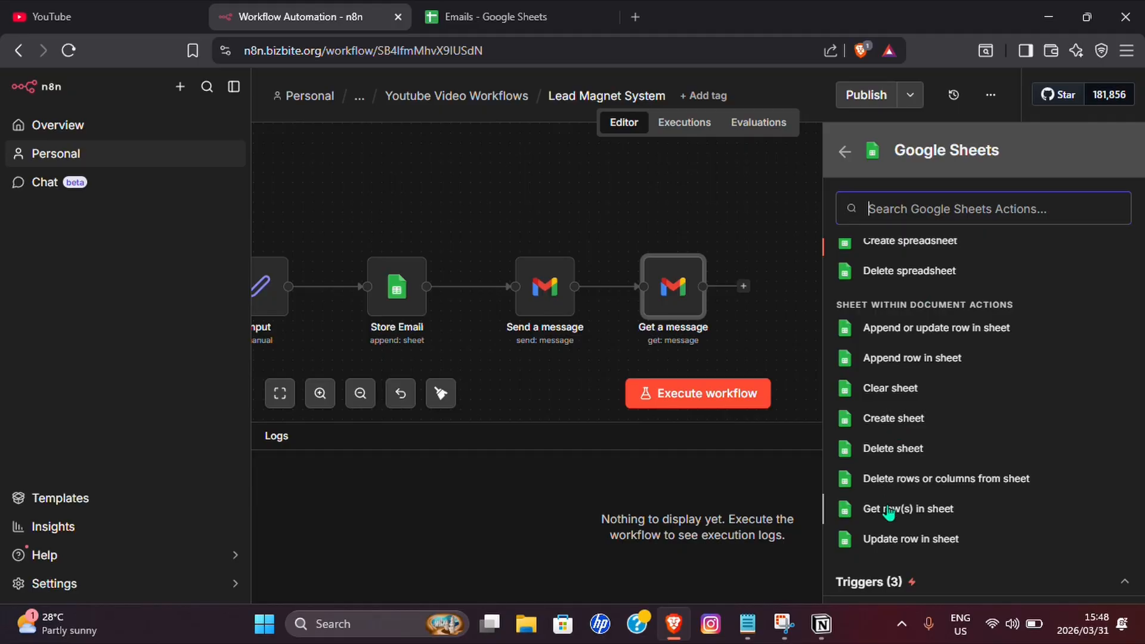
{"action": "left_click", "coordinate": [906, 360]}
{"action": "left_click", "coordinate": [430, 421]}
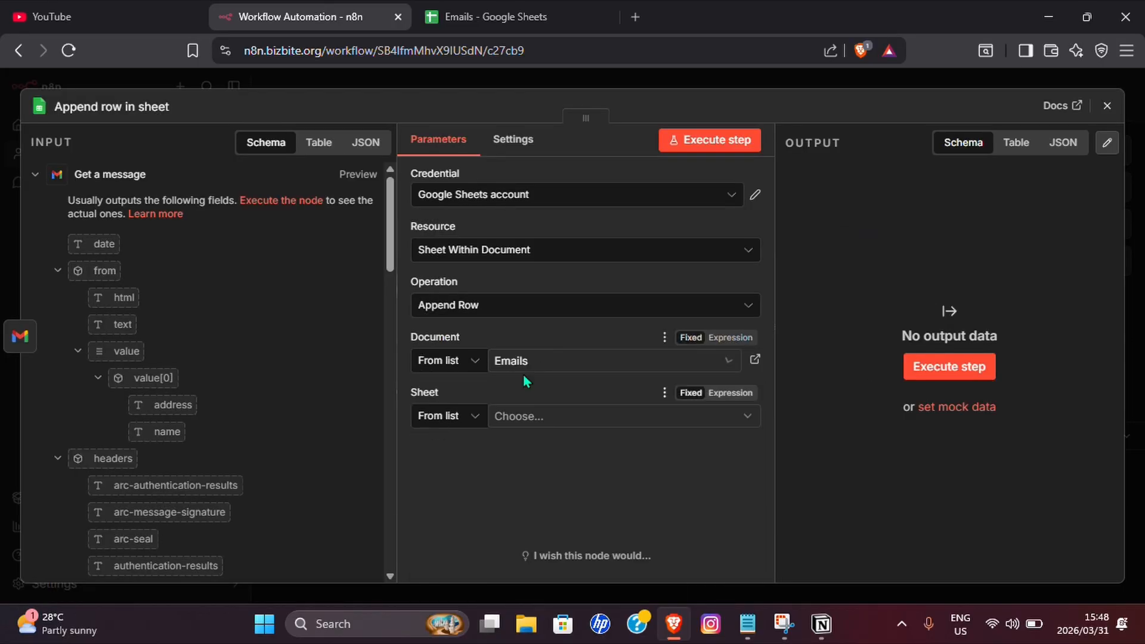
{"action": "left_click", "coordinate": [565, 417]}
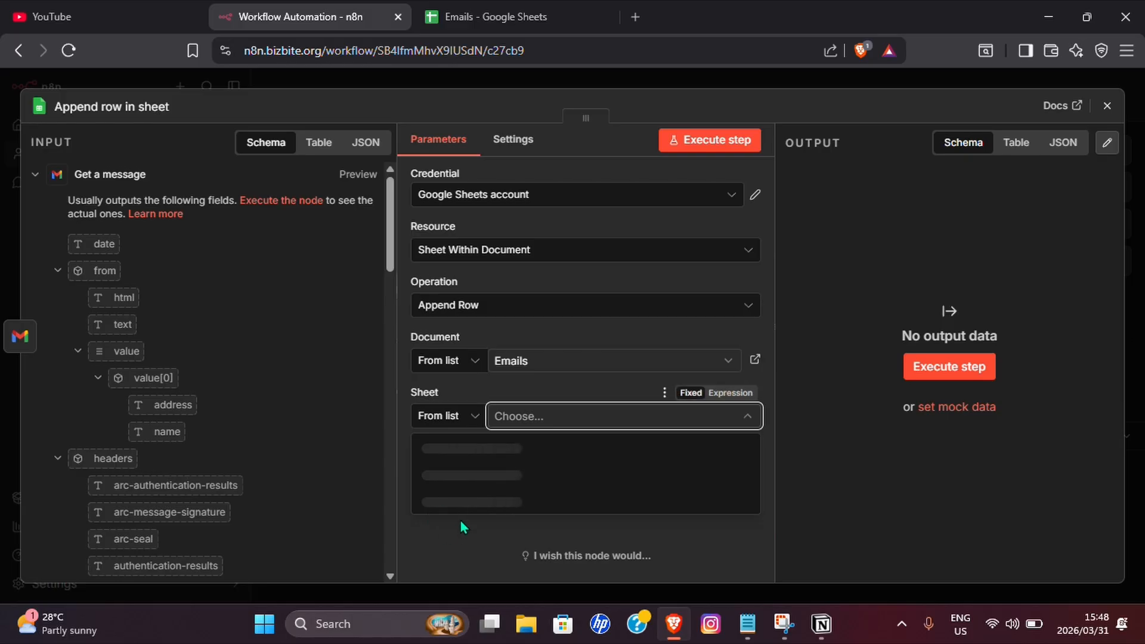
{"action": "left_click", "coordinate": [442, 486]}
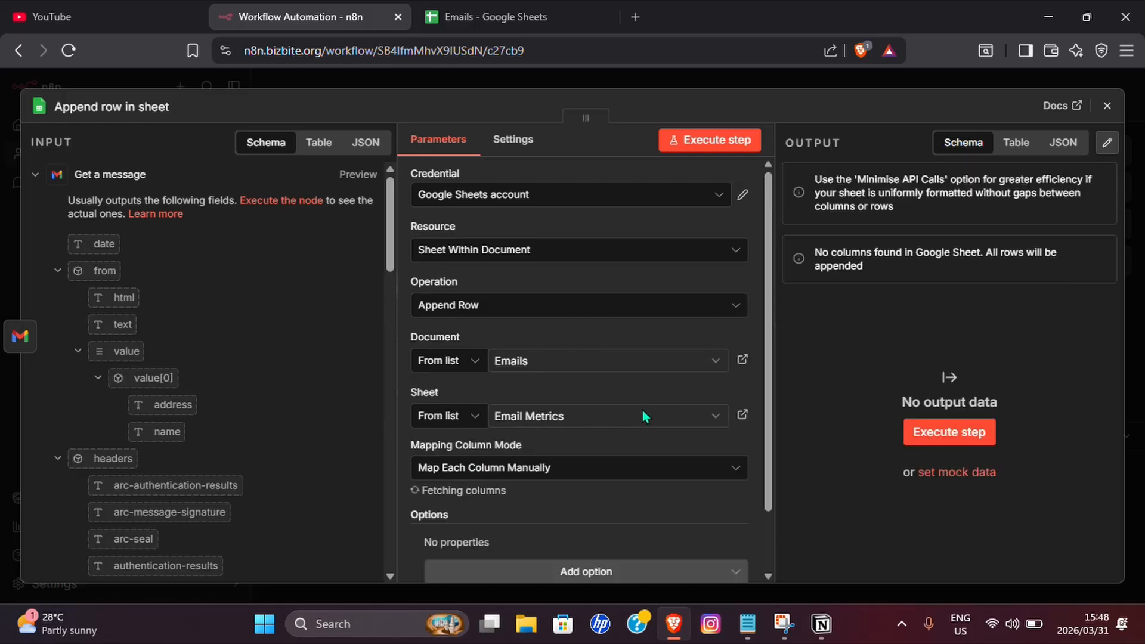
Map Email to the message's to field and Subject to its subject, and fill in Status.
{"action": "scroll", "coordinate": [643, 407], "scroll_direction": "down", "scroll_amount": 3}
{"action": "scroll", "coordinate": [585, 403], "scroll_direction": "down", "scroll_amount": 1}
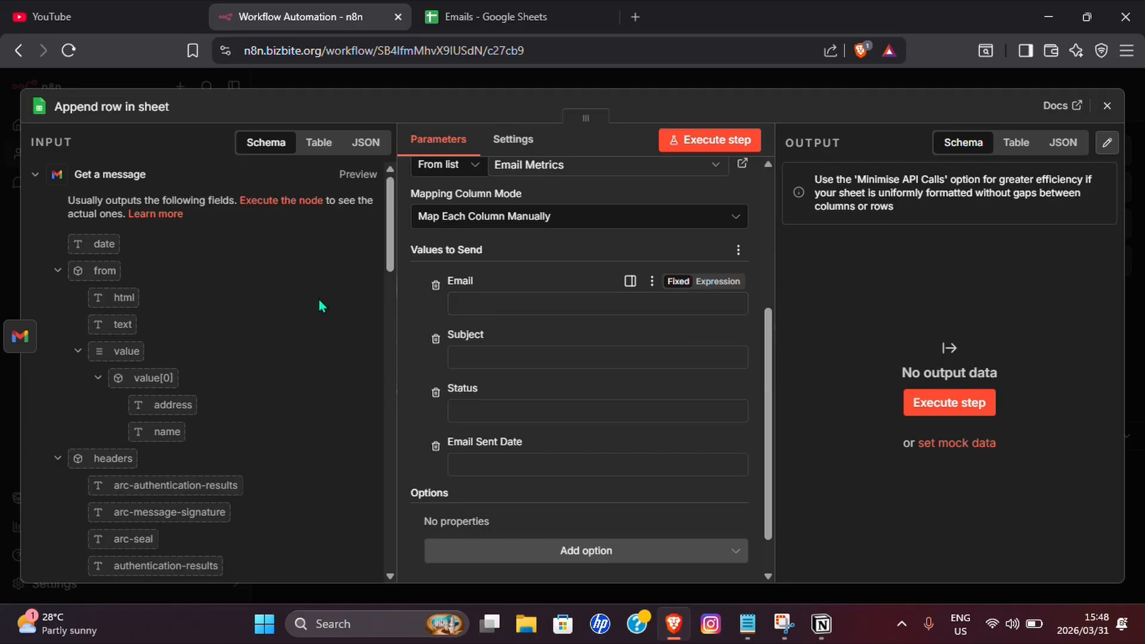
{"action": "scroll", "coordinate": [235, 304], "scroll_direction": "down", "scroll_amount": 4}
{"action": "scroll", "coordinate": [235, 304], "scroll_direction": "up", "scroll_amount": 4}
{"action": "scroll", "coordinate": [235, 305], "scroll_direction": "down", "scroll_amount": 7}
{"action": "scroll", "coordinate": [235, 305], "scroll_direction": "up", "scroll_amount": 6}
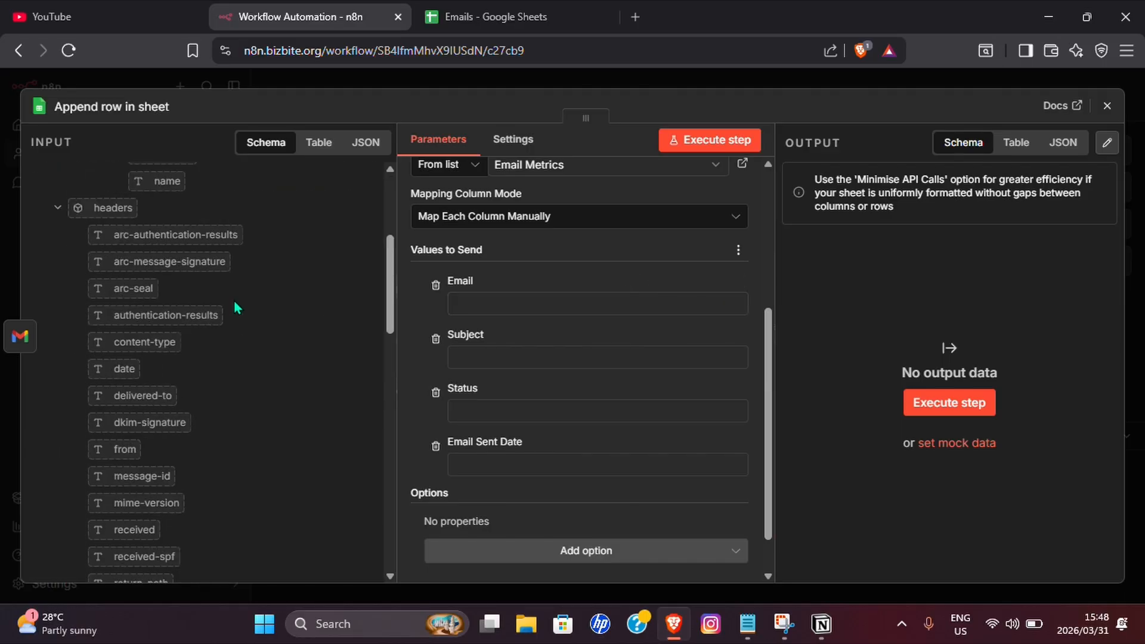
{"action": "scroll", "coordinate": [235, 306], "scroll_direction": "down", "scroll_amount": 6}
{"action": "scroll", "coordinate": [234, 299], "scroll_direction": "down", "scroll_amount": 8}
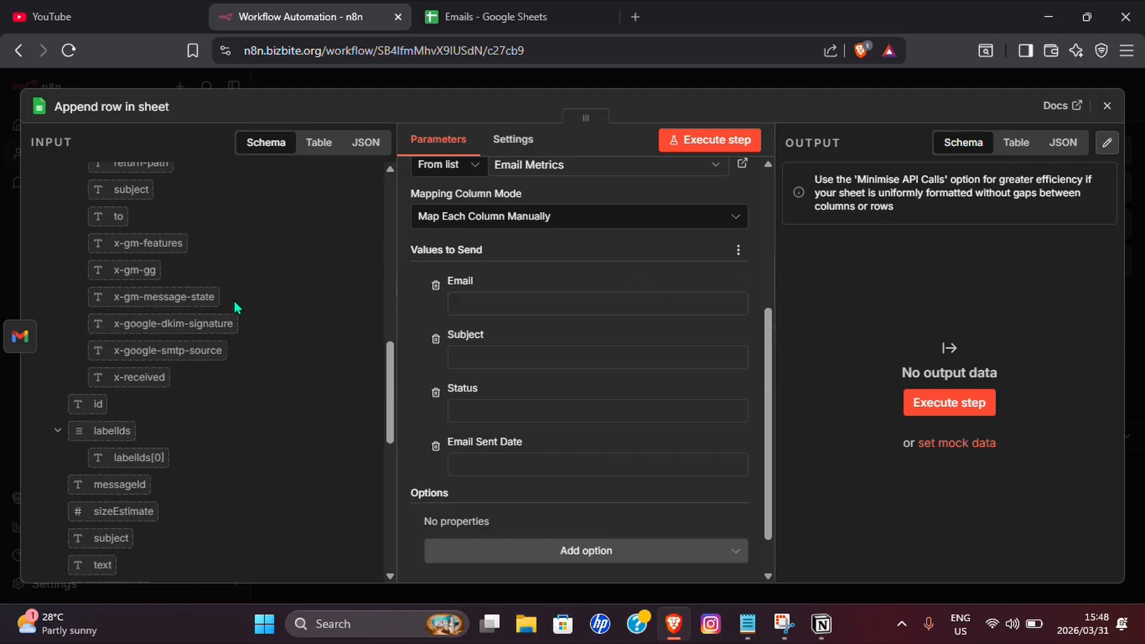
{"action": "scroll", "coordinate": [155, 377], "scroll_direction": "up", "scroll_amount": 4}
{"action": "scroll", "coordinate": [155, 378], "scroll_direction": "down", "scroll_amount": 3}
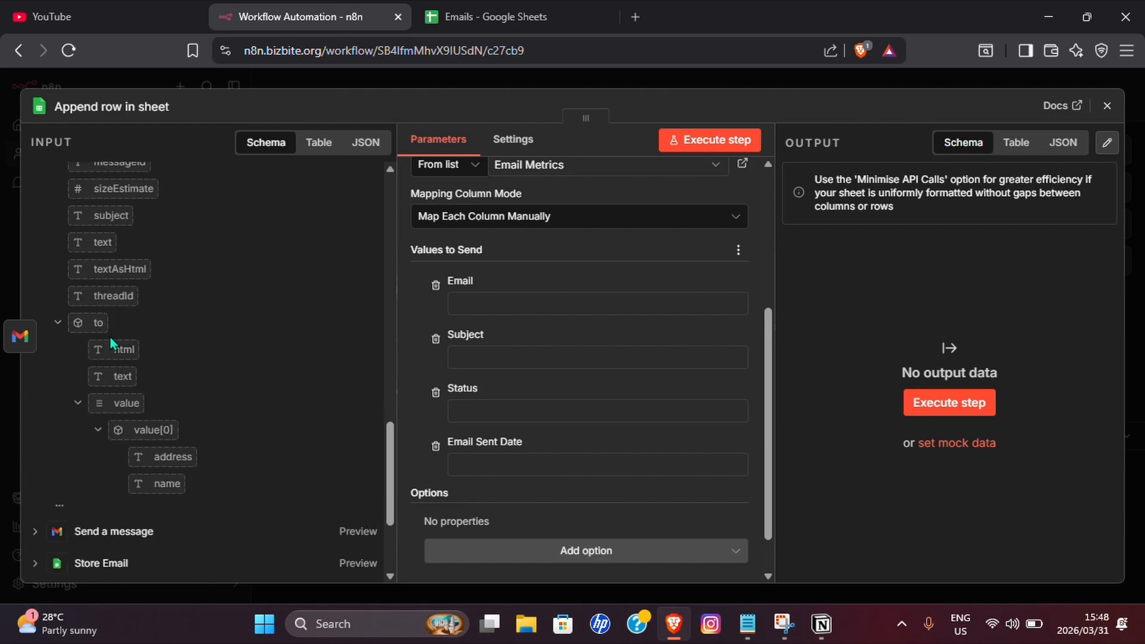
{"action": "left_click_drag", "start_coordinate": [98, 324], "coordinate": [537, 304]}
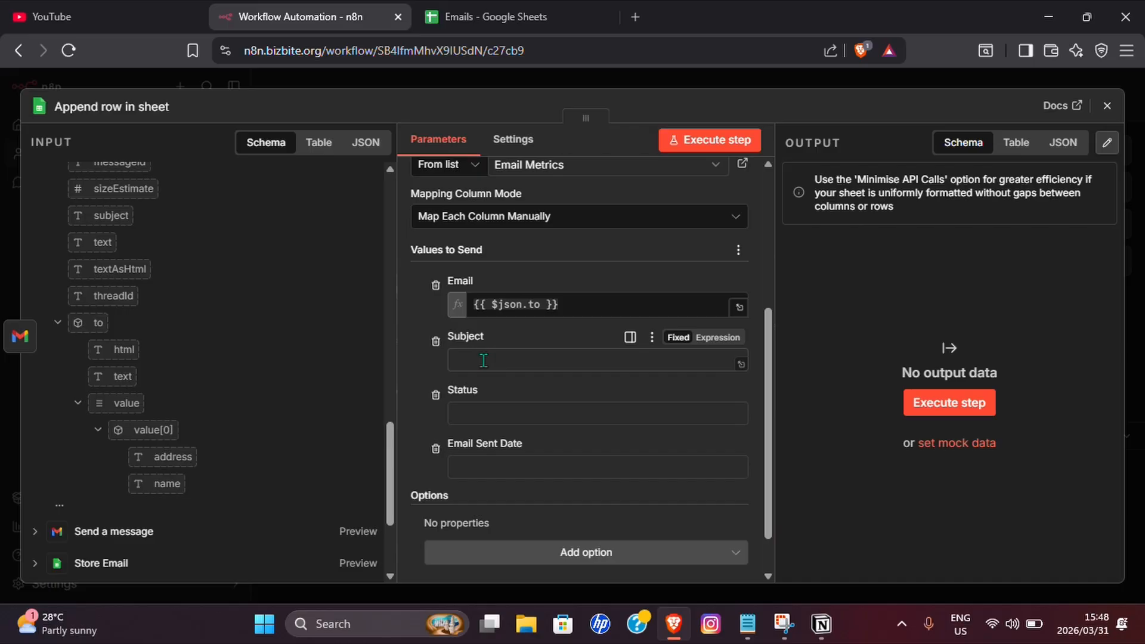
{"action": "scroll", "coordinate": [176, 332], "scroll_direction": "up", "scroll_amount": 3}
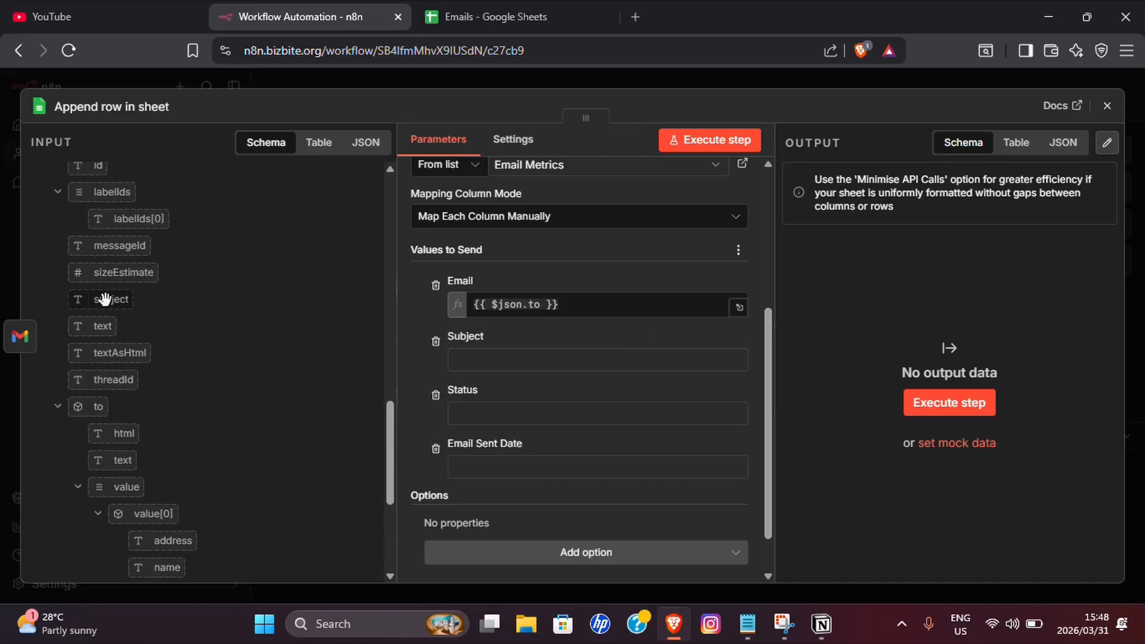
{"action": "left_click_drag", "start_coordinate": [105, 300], "coordinate": [504, 358]}
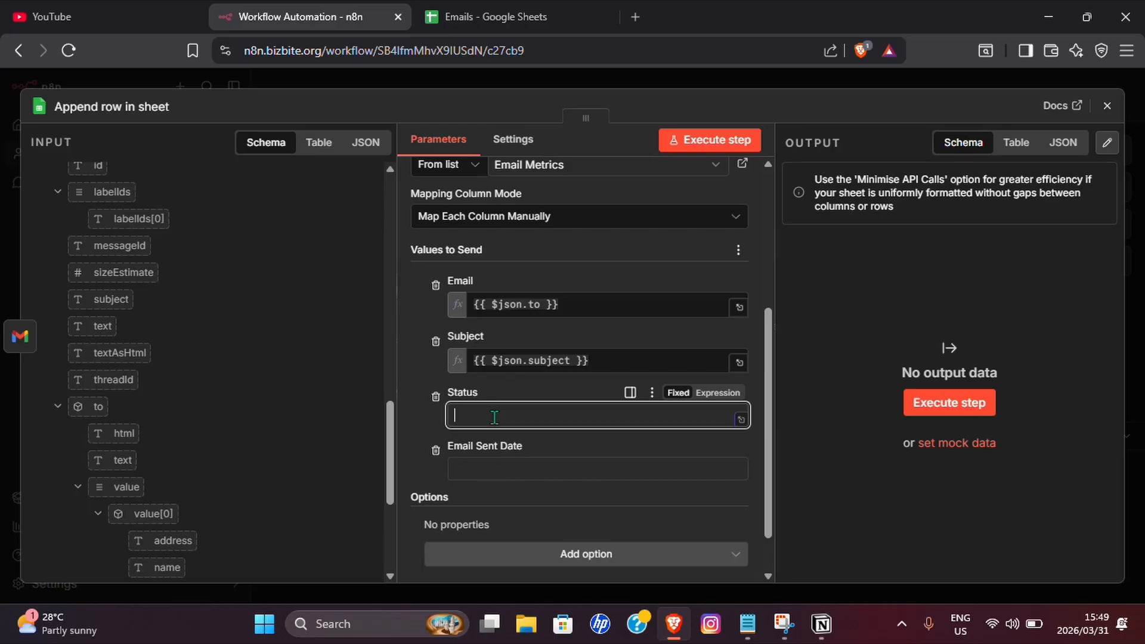
{"action": "type", "text": "pened"}
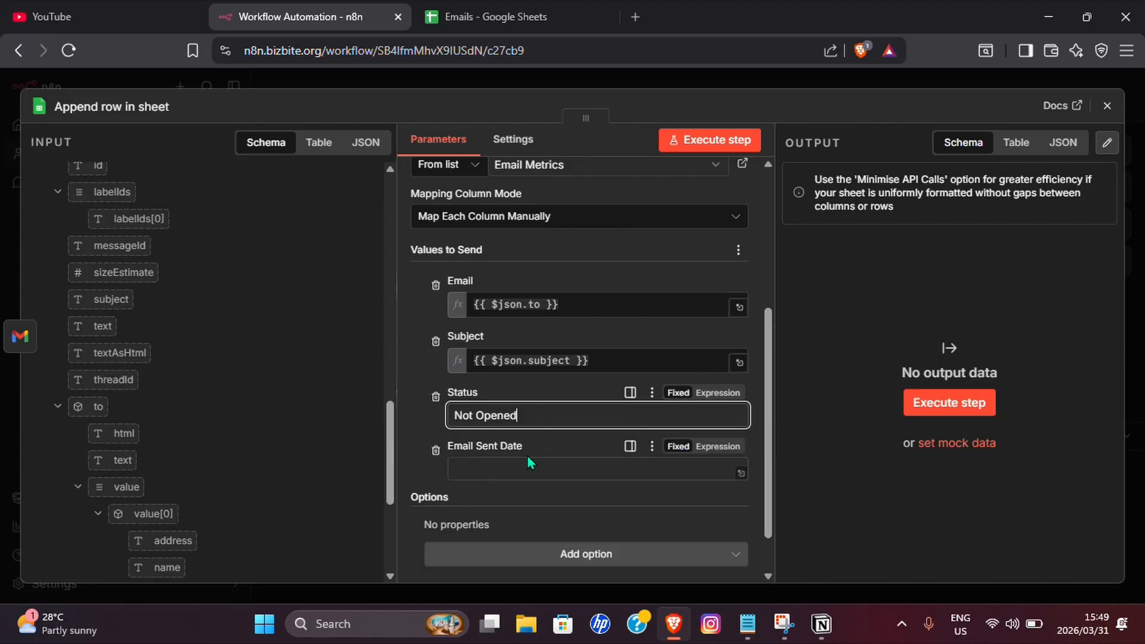
Map Email Sent Date to the message's date field and close the node.
{"action": "left_click", "coordinate": [467, 459]}
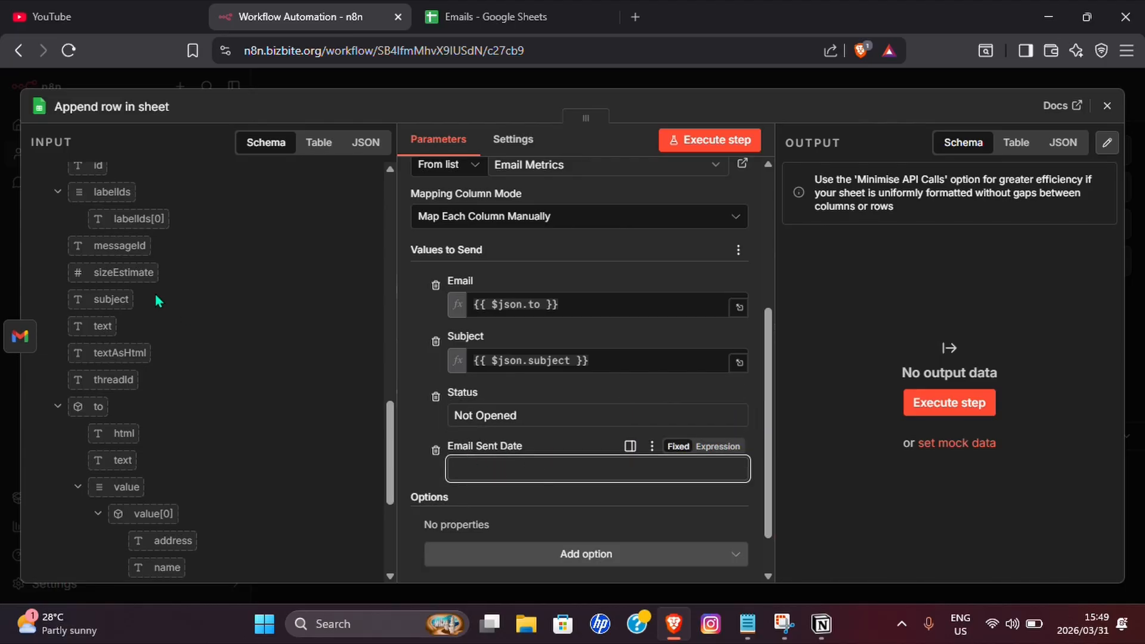
{"action": "scroll", "coordinate": [155, 294], "scroll_direction": "up", "scroll_amount": 10}
{"action": "scroll", "coordinate": [203, 299], "scroll_direction": "down", "scroll_amount": 5}
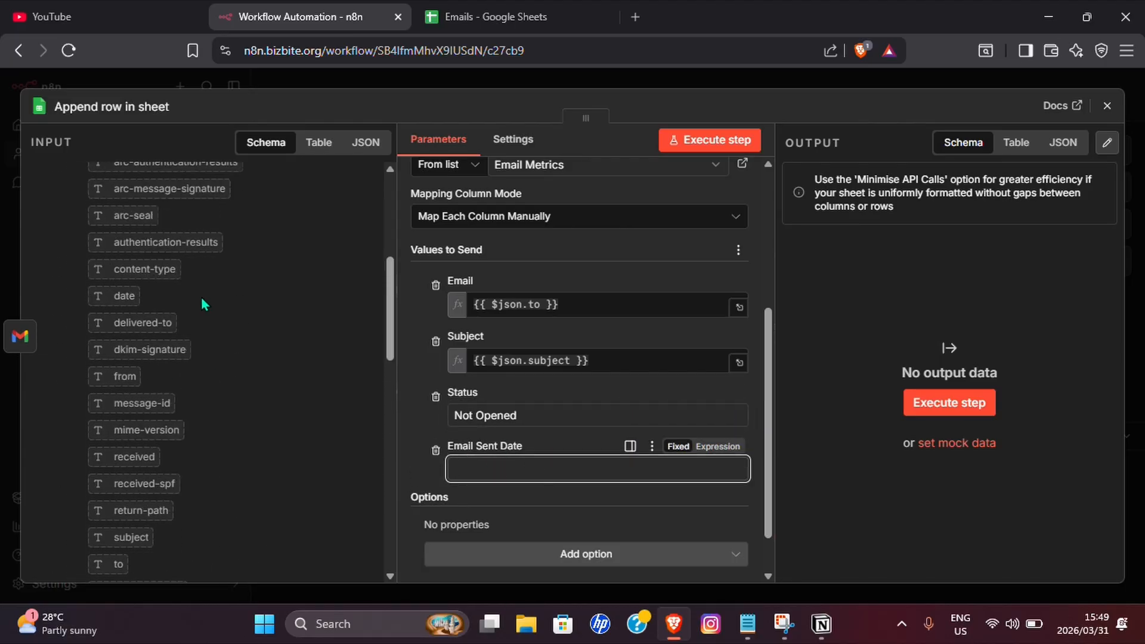
{"action": "scroll", "coordinate": [191, 328], "scroll_direction": "up", "scroll_amount": 2}
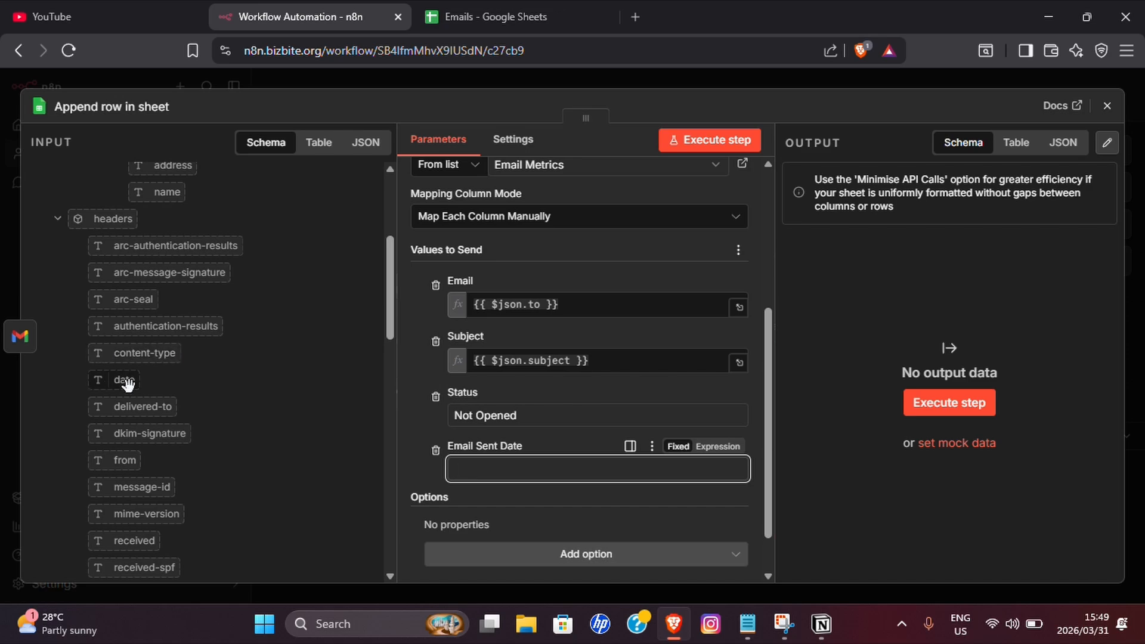
{"action": "scroll", "coordinate": [135, 381], "scroll_direction": "up", "scroll_amount": 4}
{"action": "left_click_drag", "start_coordinate": [105, 244], "coordinate": [468, 470]}
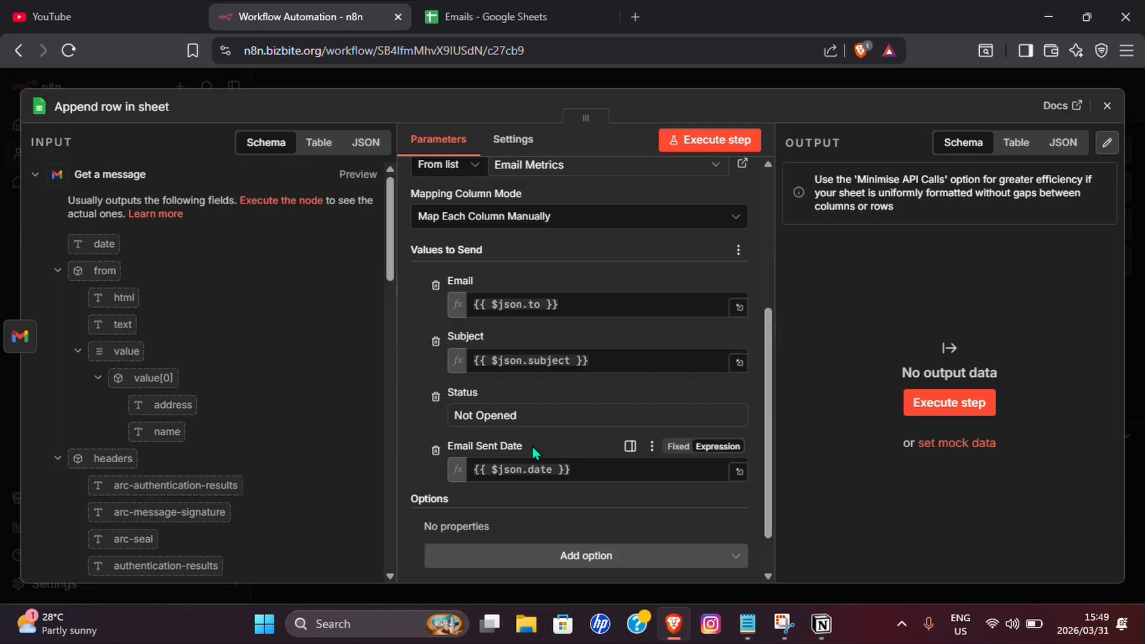
{"action": "scroll", "coordinate": [532, 446], "scroll_direction": "down", "scroll_amount": 1}
{"action": "left_click", "coordinate": [568, 503]}
{"action": "scroll", "coordinate": [656, 369], "scroll_direction": "up", "scroll_amount": 6}
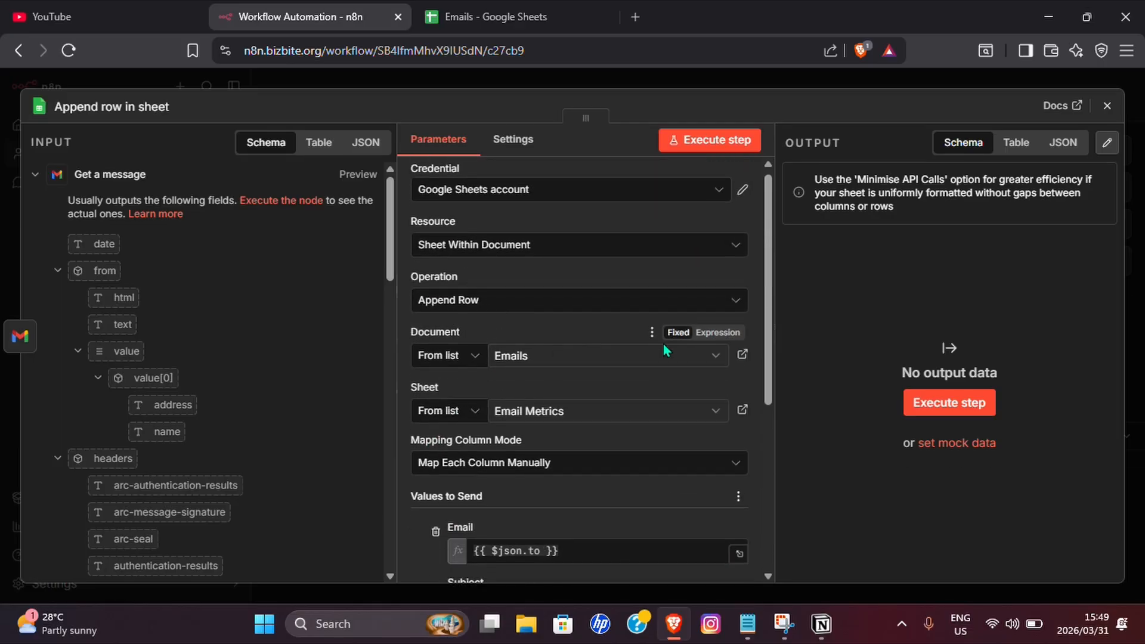
{"action": "scroll", "coordinate": [663, 342], "scroll_direction": "down", "scroll_amount": 5}
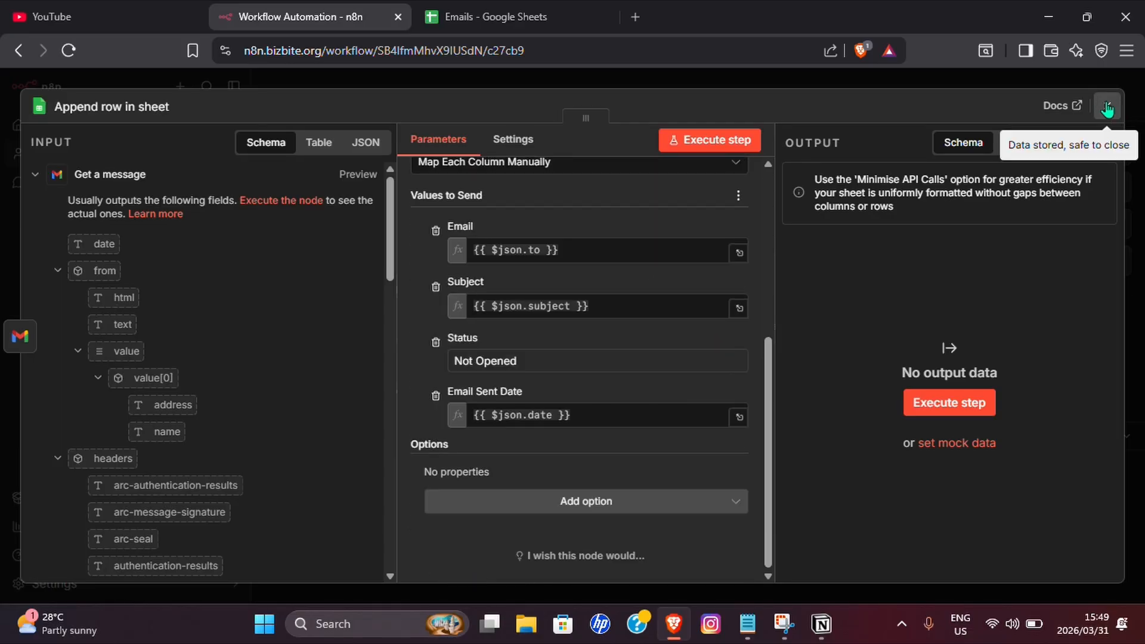
{"action": "left_click", "coordinate": [1107, 108]}
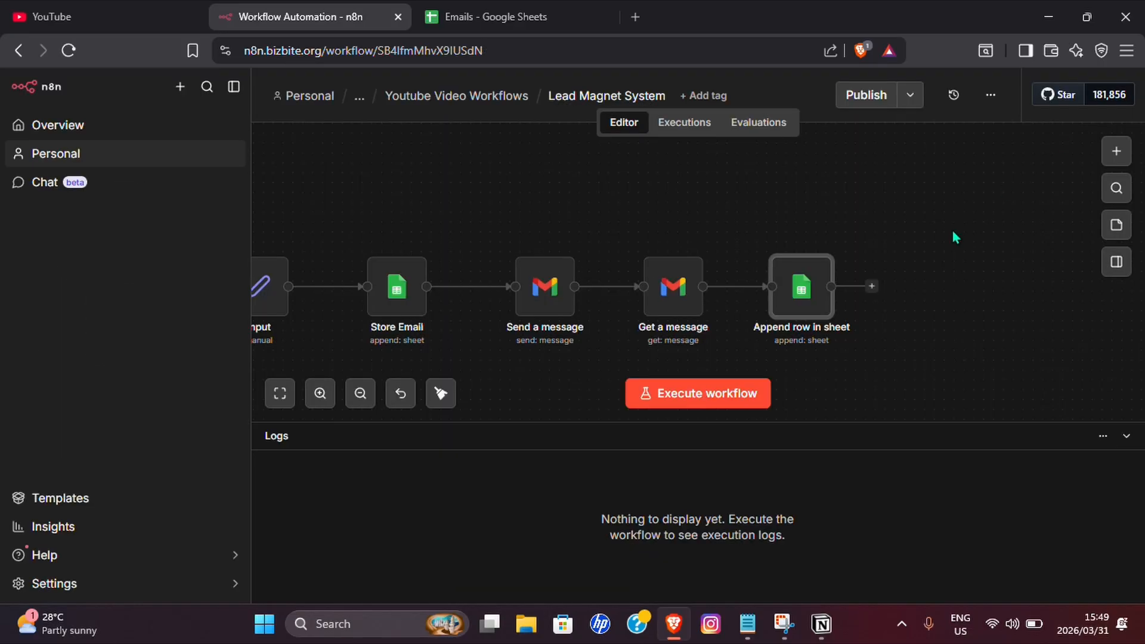
Open the Email Open Tracker Template workflow and publish it, dismissing the setup suggestions.
{"action": "left_click", "coordinate": [360, 393]}
{"action": "scroll", "coordinate": [777, 310], "scroll_direction": "up", "scroll_amount": 1}
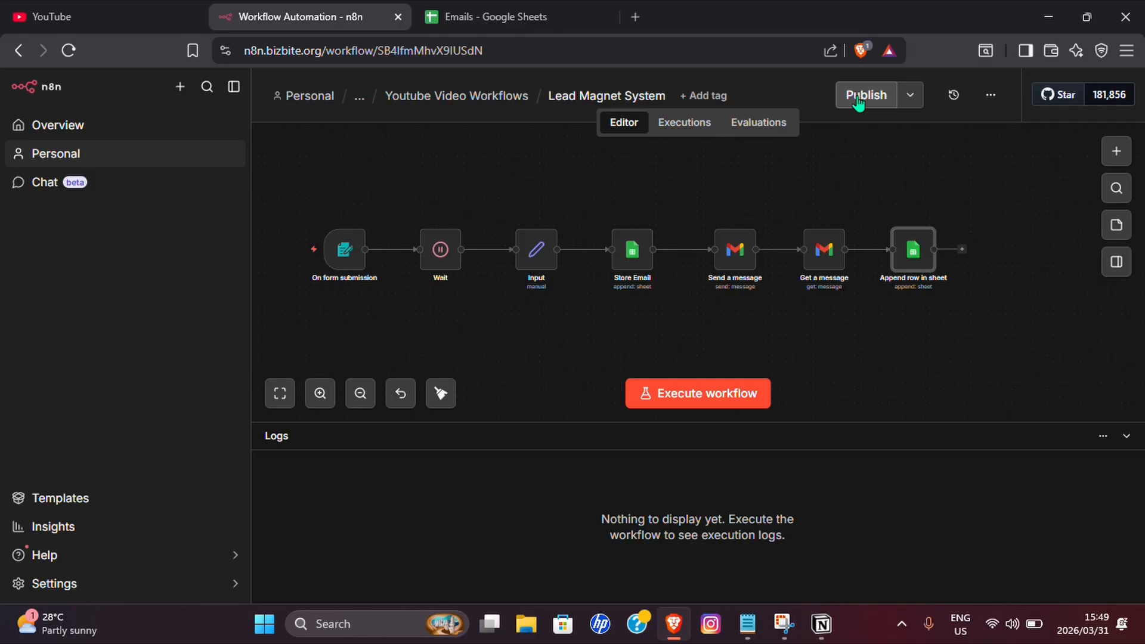
{"action": "key", "text": "alt+Left"}
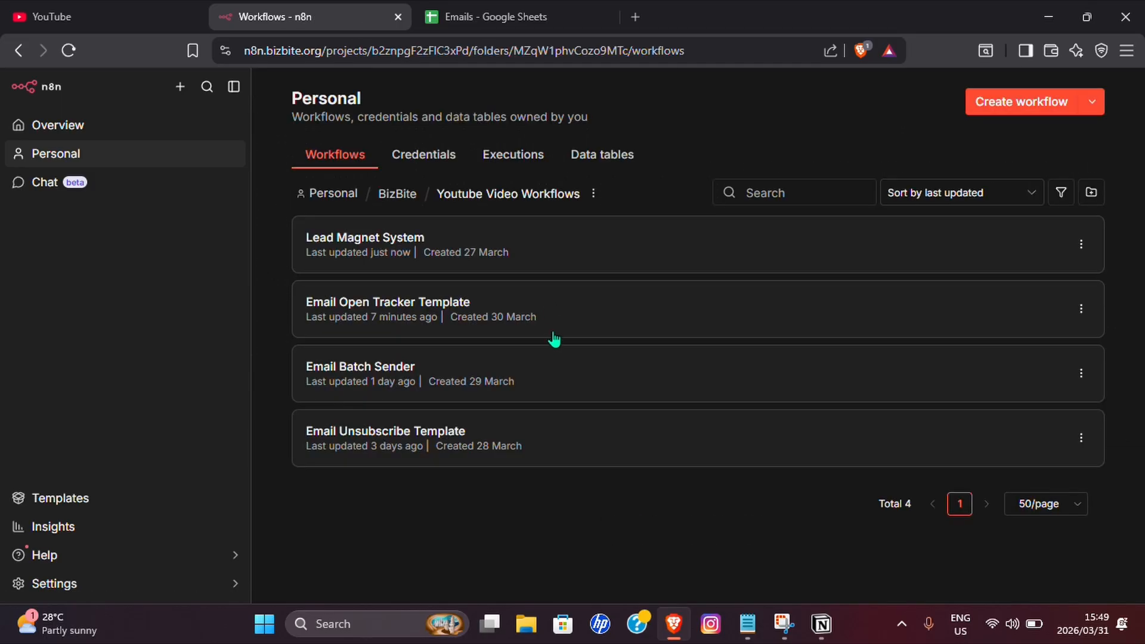
{"action": "left_click", "coordinate": [437, 314]}
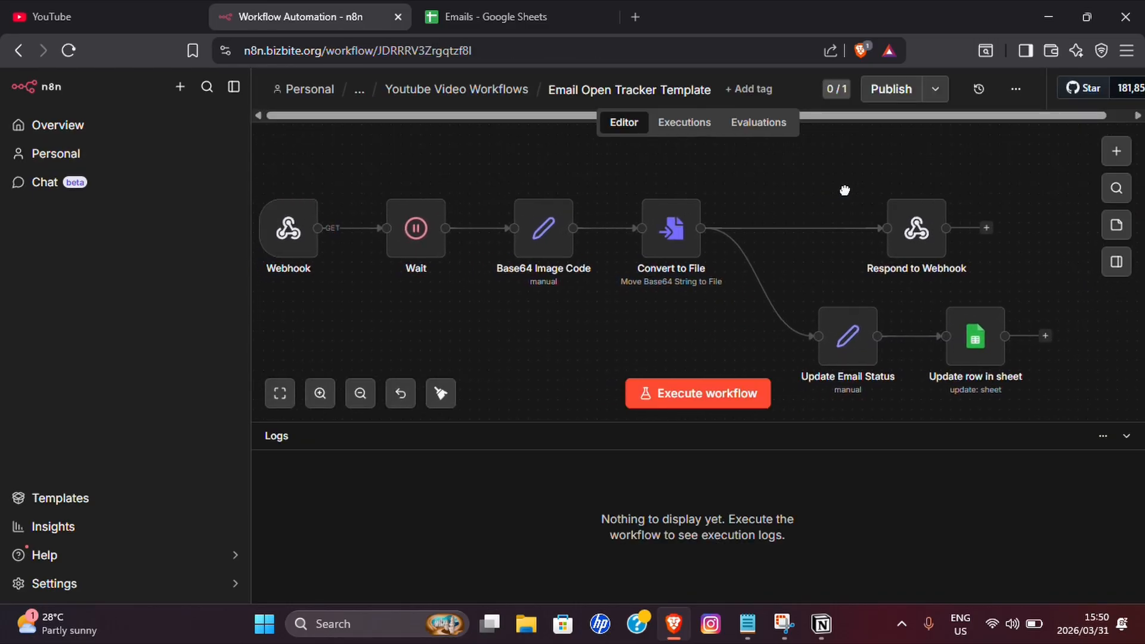
{"action": "left_click", "coordinate": [885, 94]}
{"action": "left_click", "coordinate": [731, 435]}
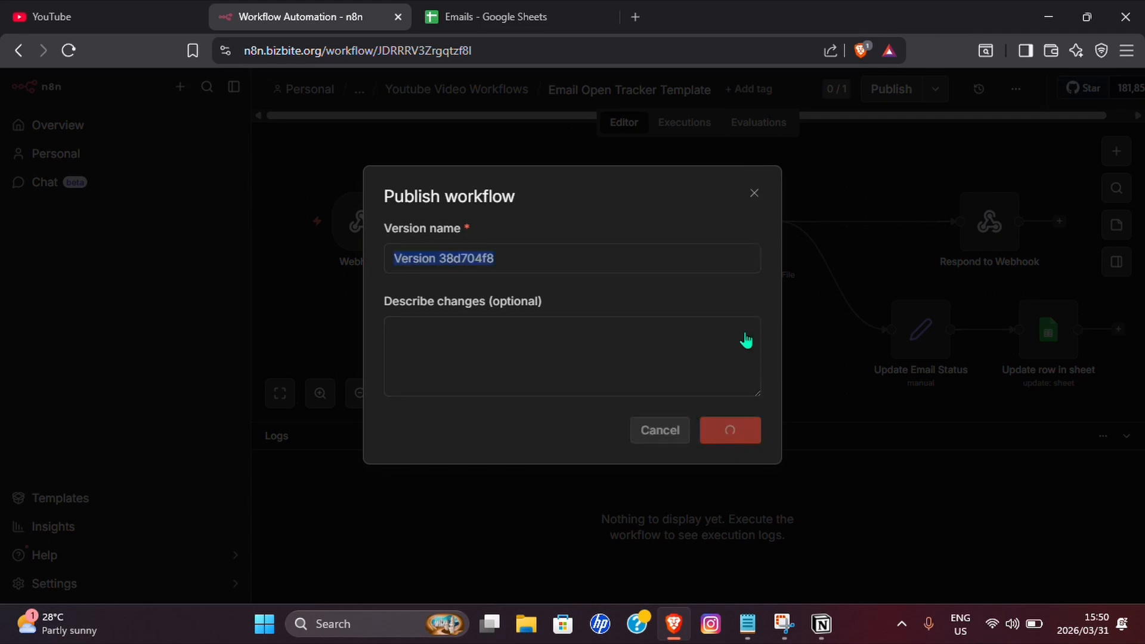
{"action": "left_click", "coordinate": [832, 160]}
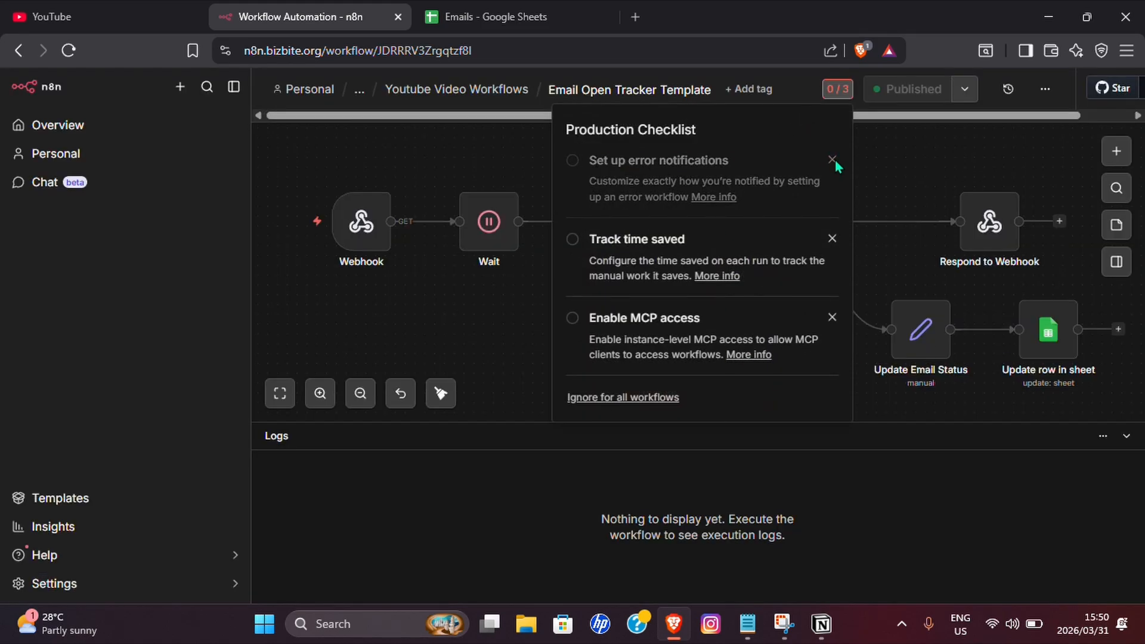
{"action": "left_click", "coordinate": [830, 160]}
{"action": "left_click", "coordinate": [830, 161]}
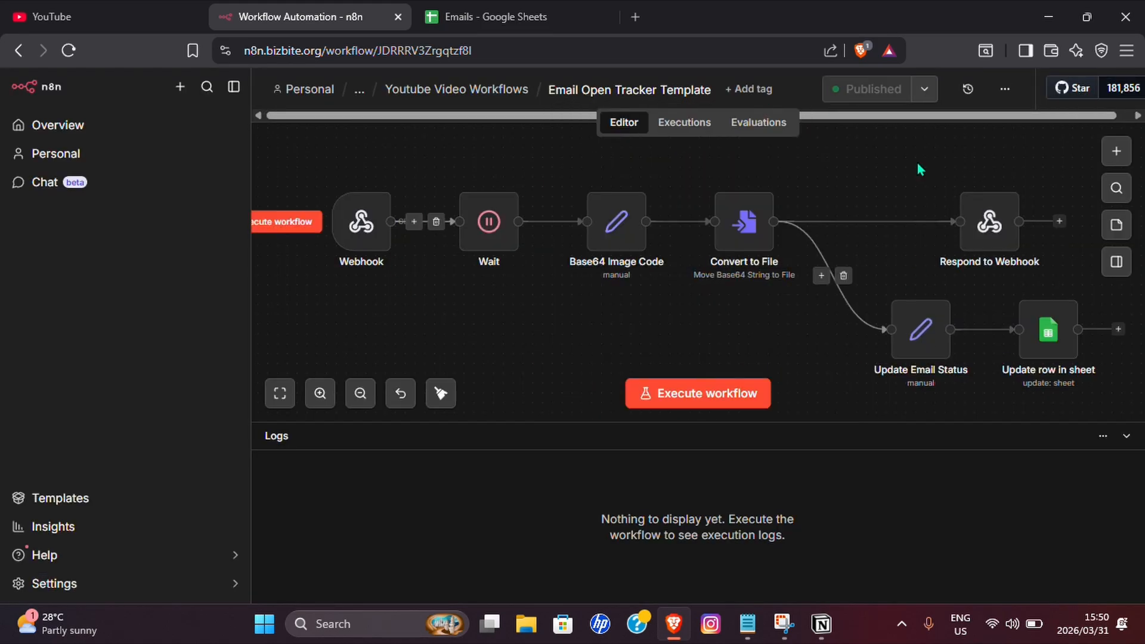
Check the open tracker's executions, then reopen the Lead Magnet System workflow.
{"action": "left_click", "coordinate": [687, 123]}
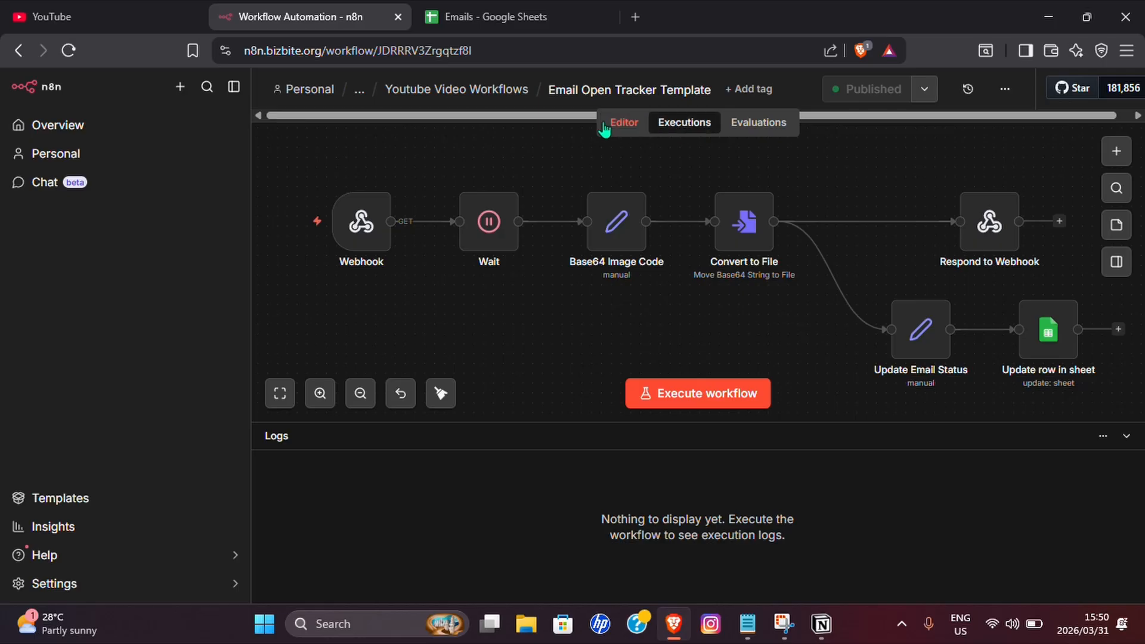
{"action": "left_click", "coordinate": [624, 123]}
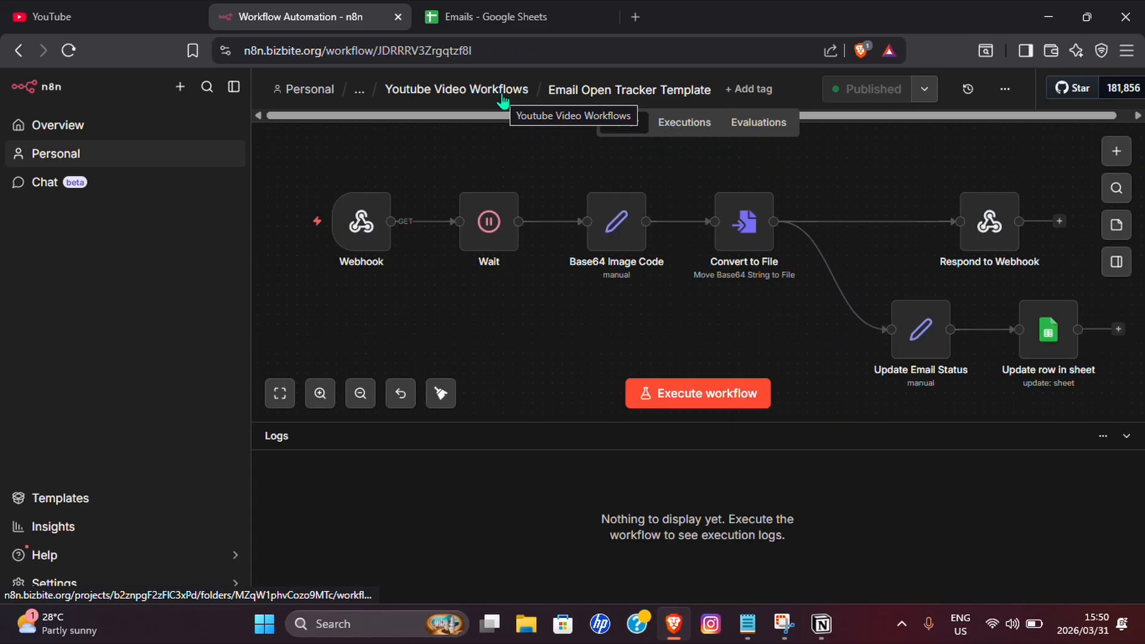
{"action": "left_click", "coordinate": [501, 94]}
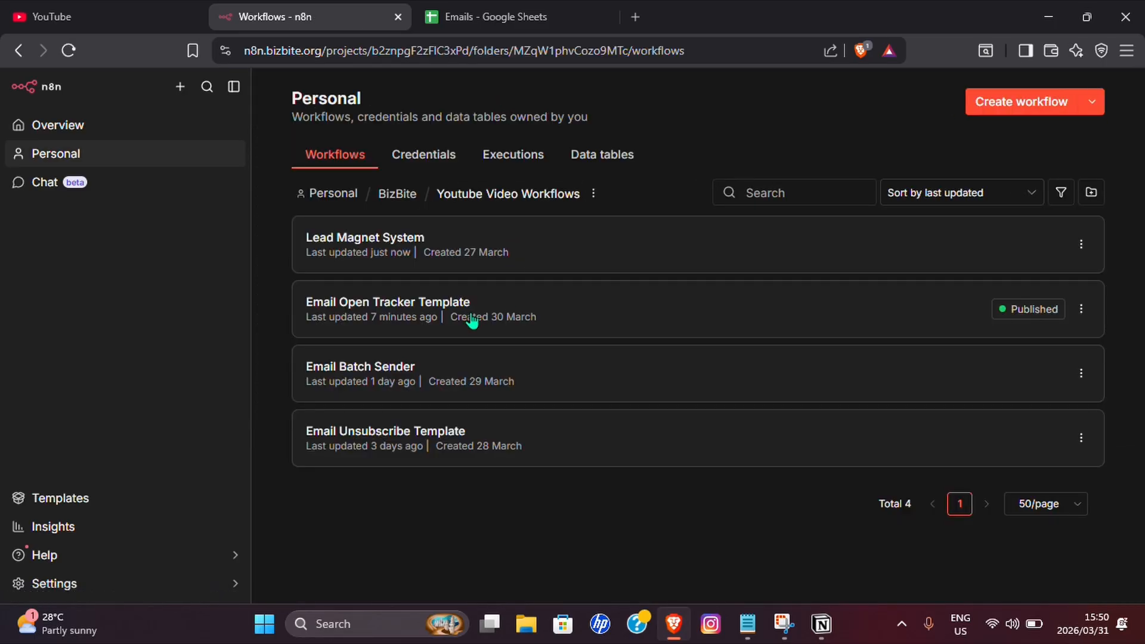
{"action": "left_click", "coordinate": [457, 258]}
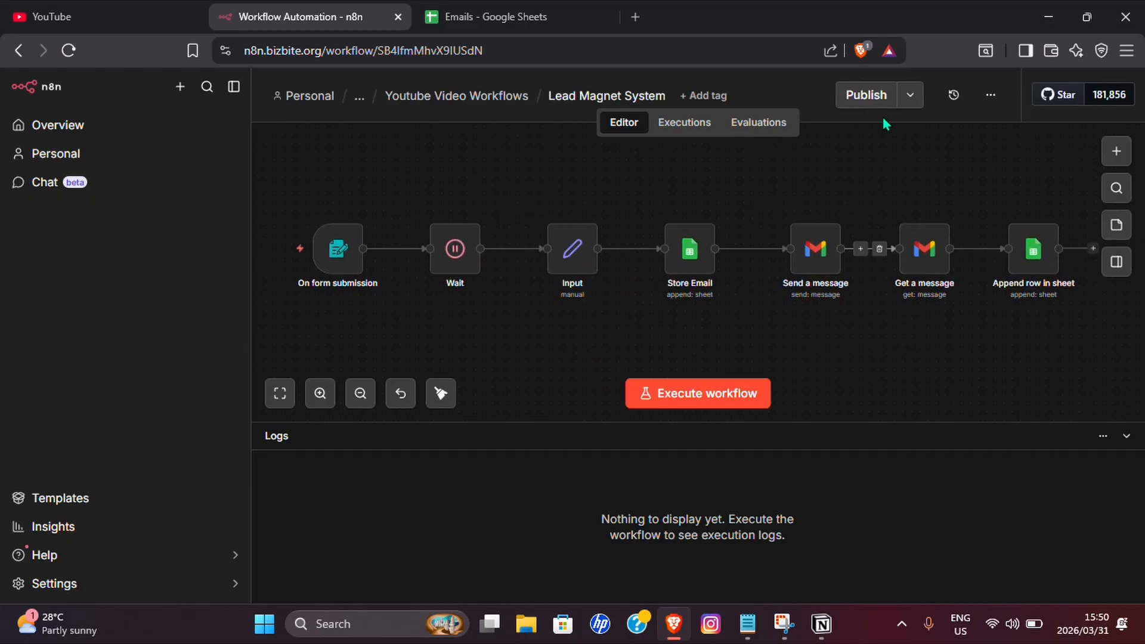
Publish the Lead Magnet System workflow and copy its form's production URL.
{"action": "left_click", "coordinate": [868, 96]}
{"action": "left_click", "coordinate": [735, 430]}
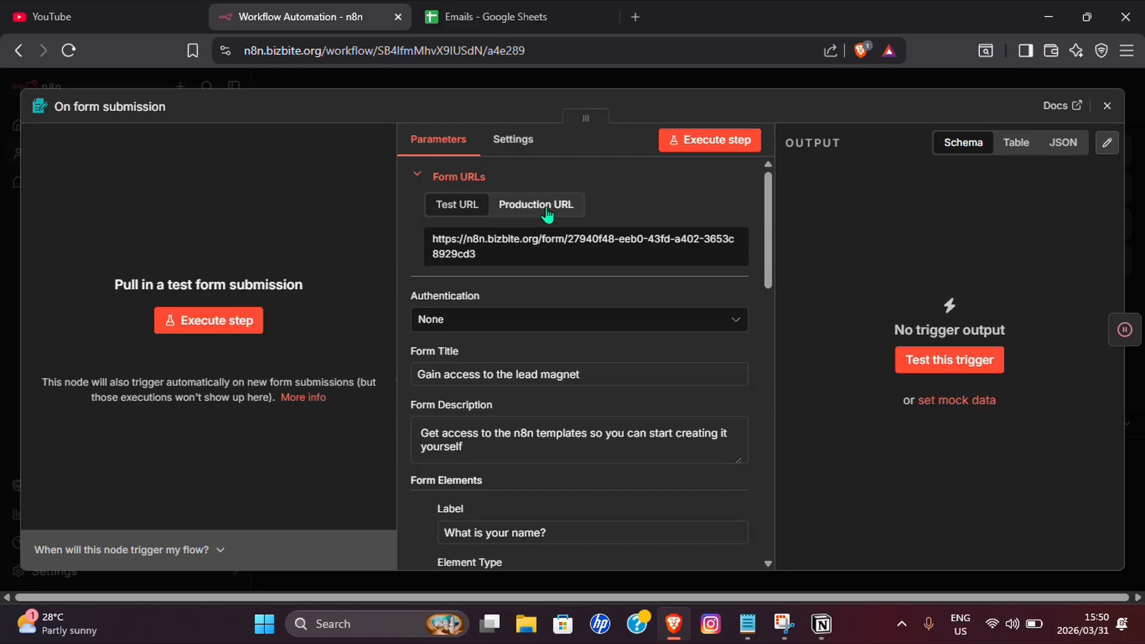
{"action": "left_click", "coordinate": [454, 247]}
Open the lead-magnet form in another tab, enter a test email address, and submit it.
{"action": "key", "text": "ctrl+shift+Tab"}
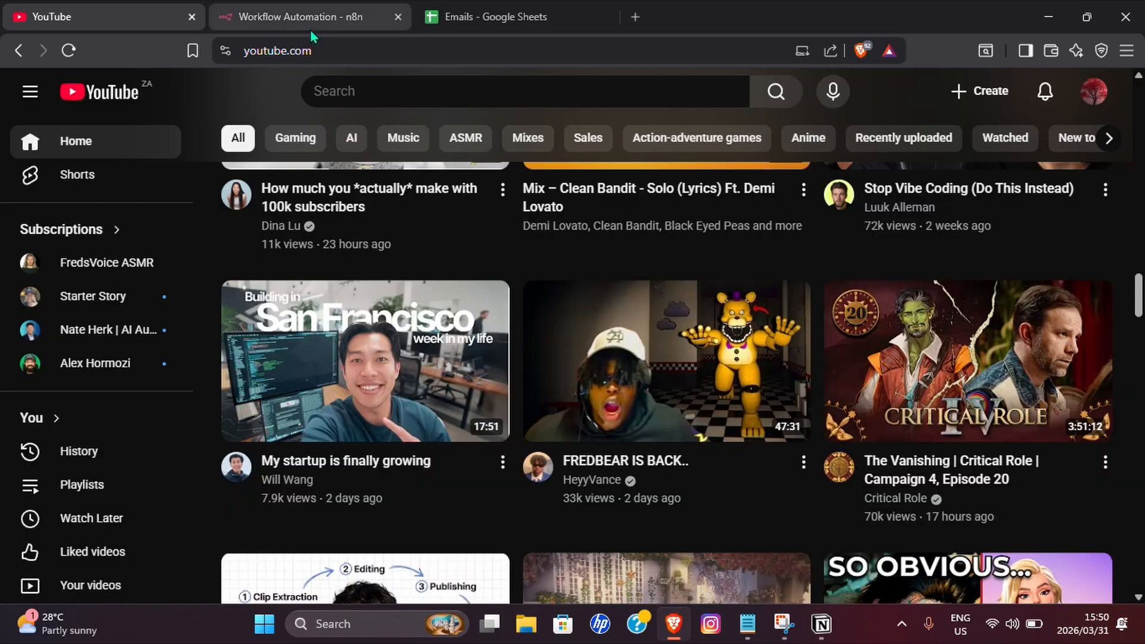
{"action": "left_click", "coordinate": [311, 50]}
{"action": "key", "text": "ctrl+v"}
{"action": "key", "text": "Return"}
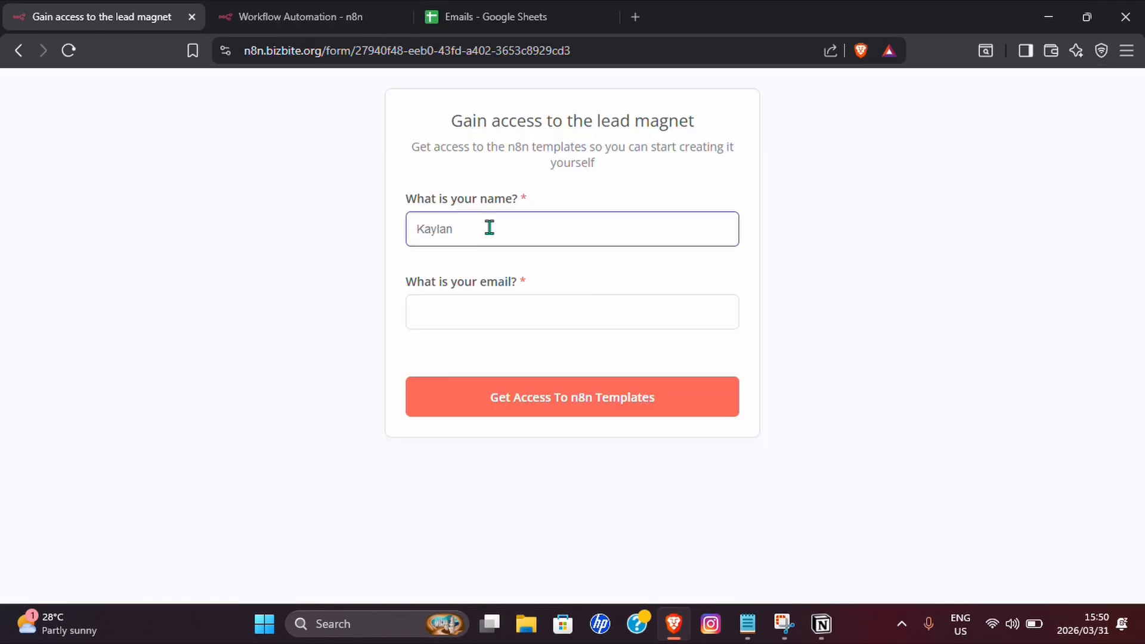
{"action": "left_click", "coordinate": [500, 303]}
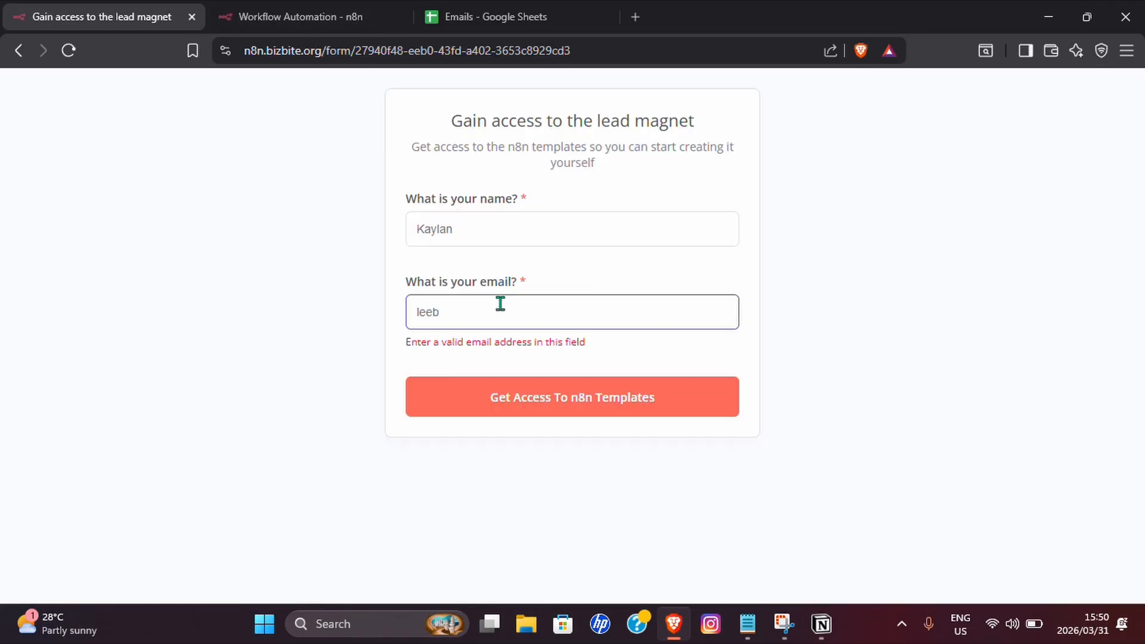
{"action": "left_click", "coordinate": [543, 397]}
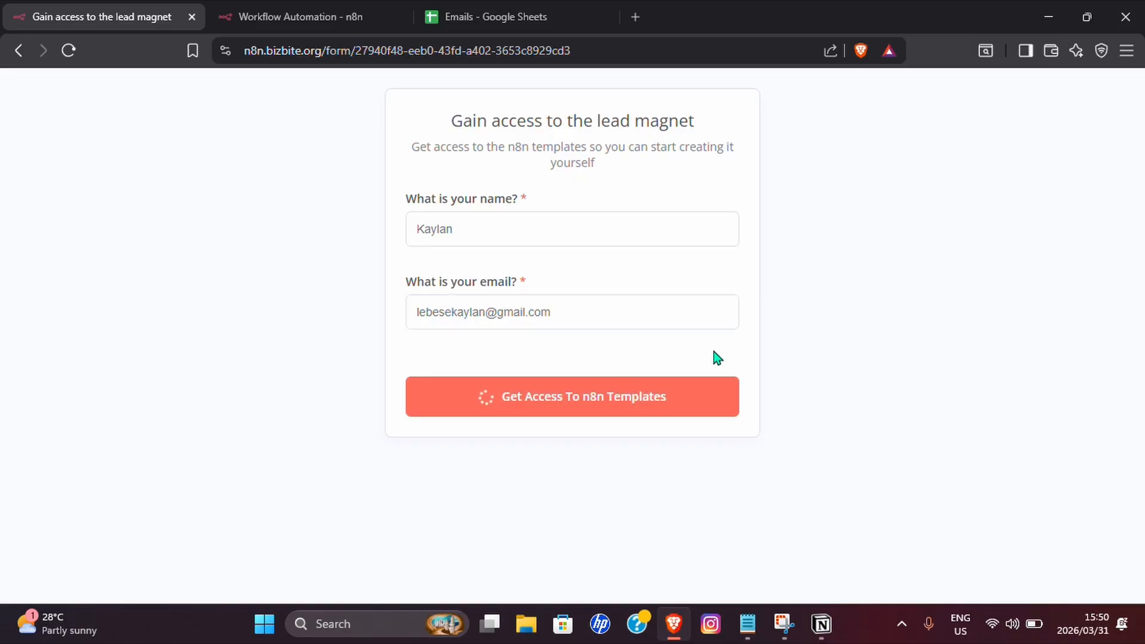
{"action": "left_click", "coordinate": [446, 24]}
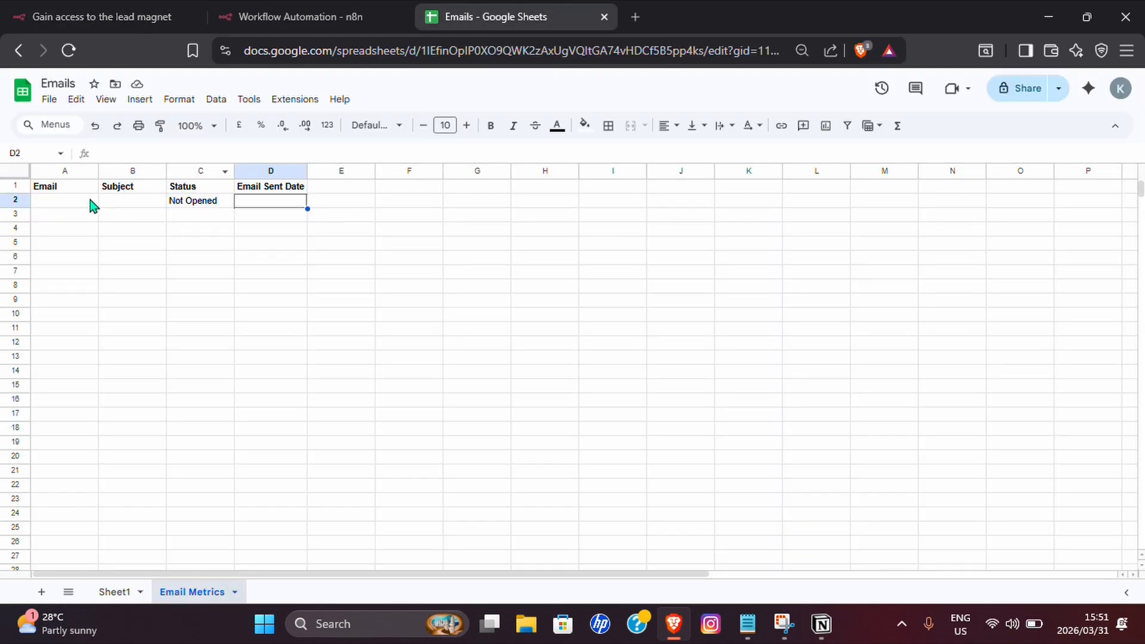
Select cell A2 in Email Metrics, then return to the n8n workflow tab.
{"action": "left_click", "coordinate": [57, 205]}
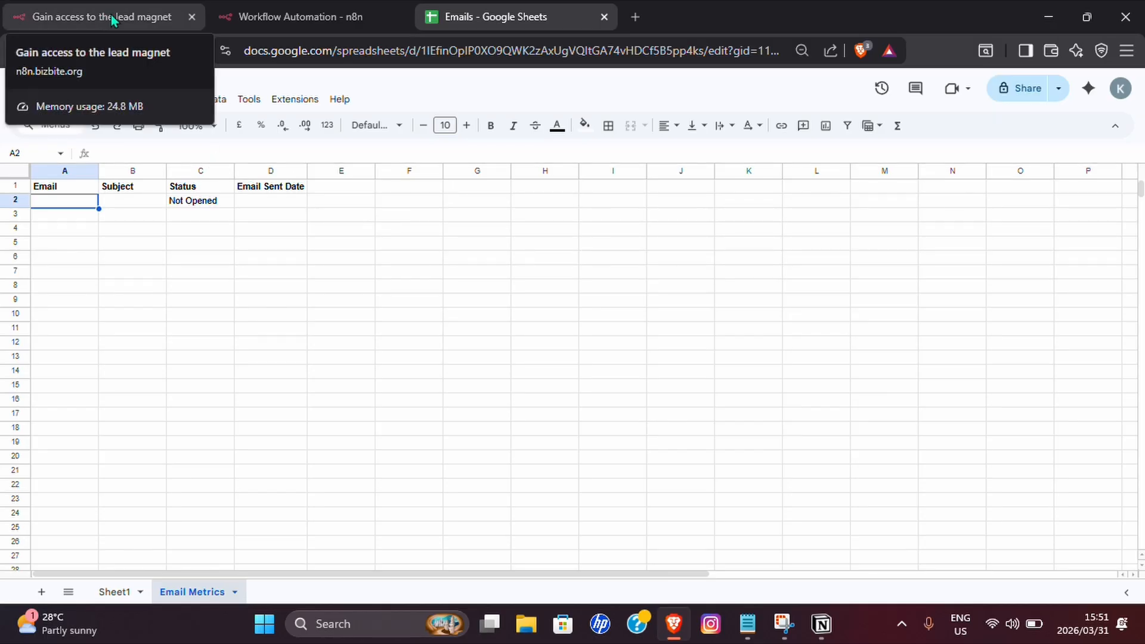
{"action": "left_click", "coordinate": [256, 16]}
Load the latest execution into the editor and open the Append row in sheet node.
{"action": "left_click", "coordinate": [1117, 107]}
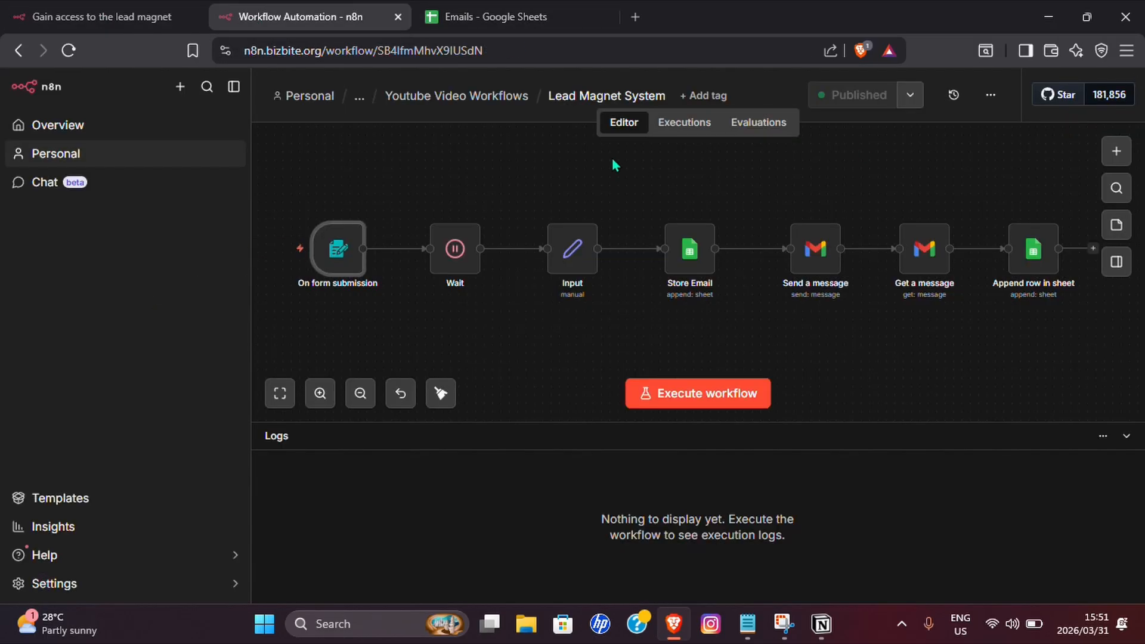
{"action": "left_click", "coordinate": [684, 122]}
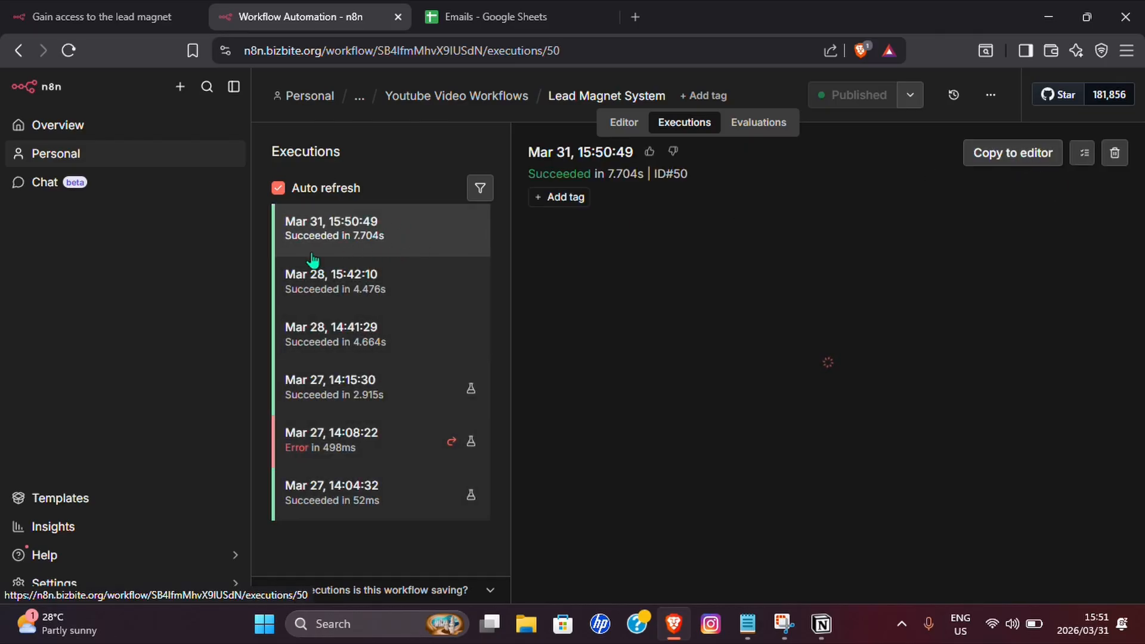
{"action": "left_click", "coordinate": [996, 158]}
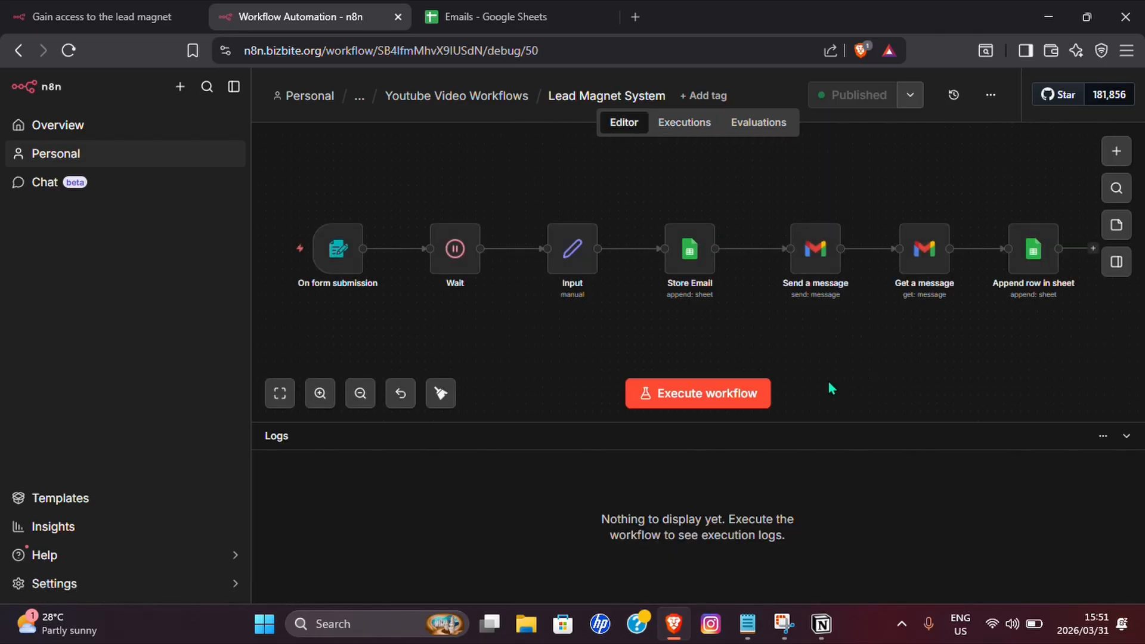
{"action": "scroll", "coordinate": [749, 325], "scroll_direction": "right", "scroll_amount": 5}
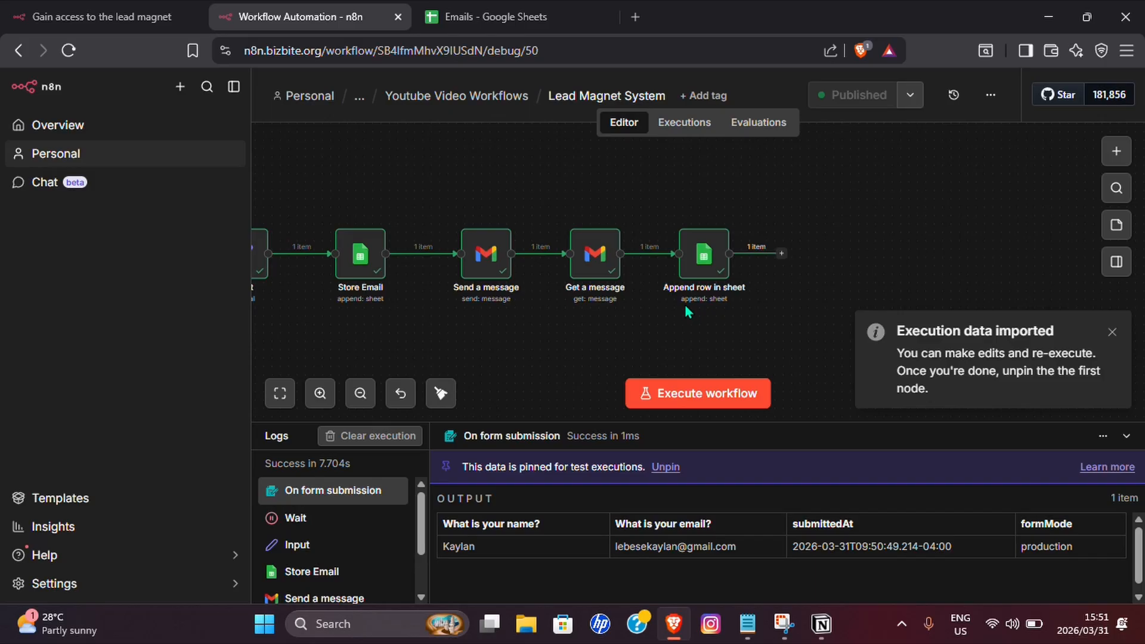
{"action": "left_click", "coordinate": [711, 259]}
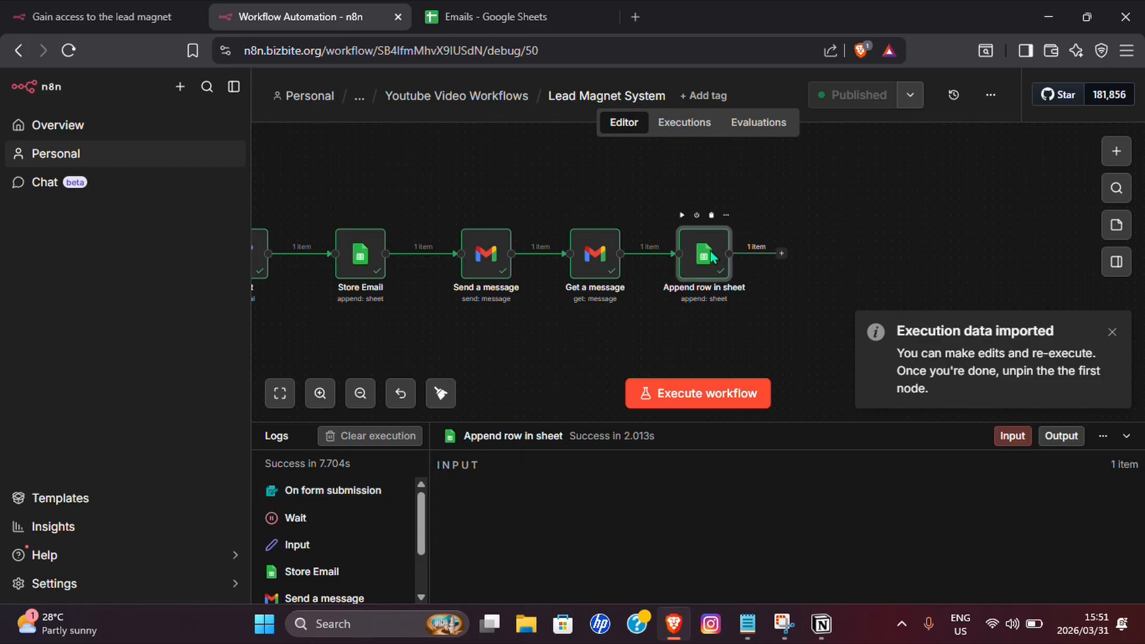
{"action": "double_click", "coordinate": [710, 259]}
{"action": "scroll", "coordinate": [708, 255], "scroll_direction": "down", "scroll_amount": 6}
{"action": "scroll", "coordinate": [538, 288], "scroll_direction": "up", "scroll_amount": 2}
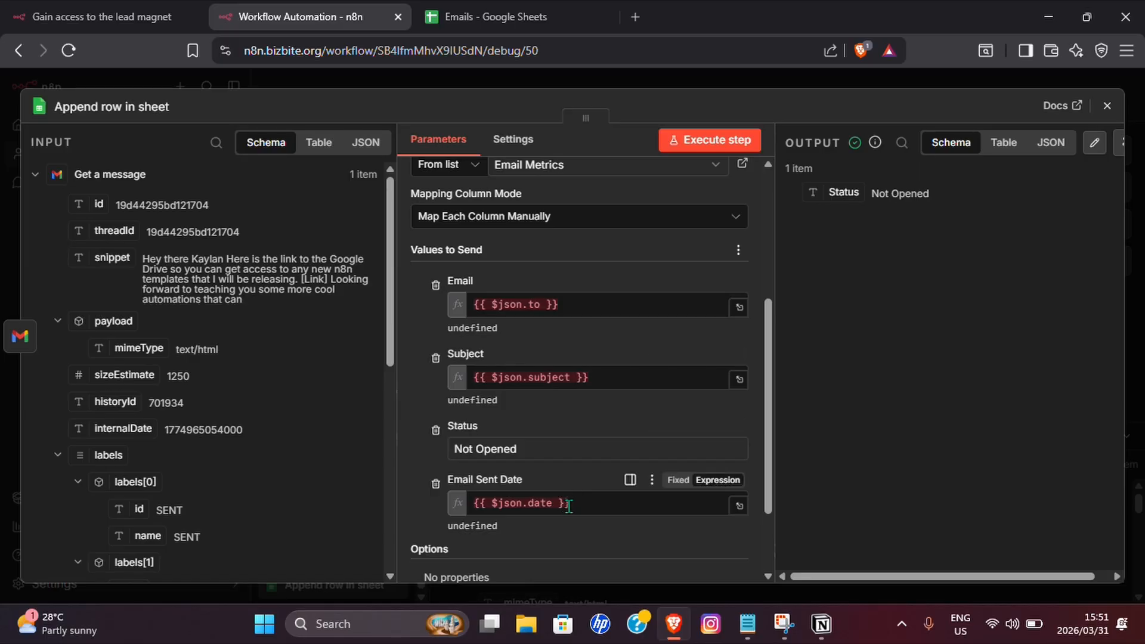
Remap Email to {{ $json.To }} and Subject to {{ $json.Subject }}, and clear Email Sent Date.
{"action": "left_click_drag", "start_coordinate": [583, 303], "coordinate": [435, 310]}
{"action": "key", "text": "BackSpace"}
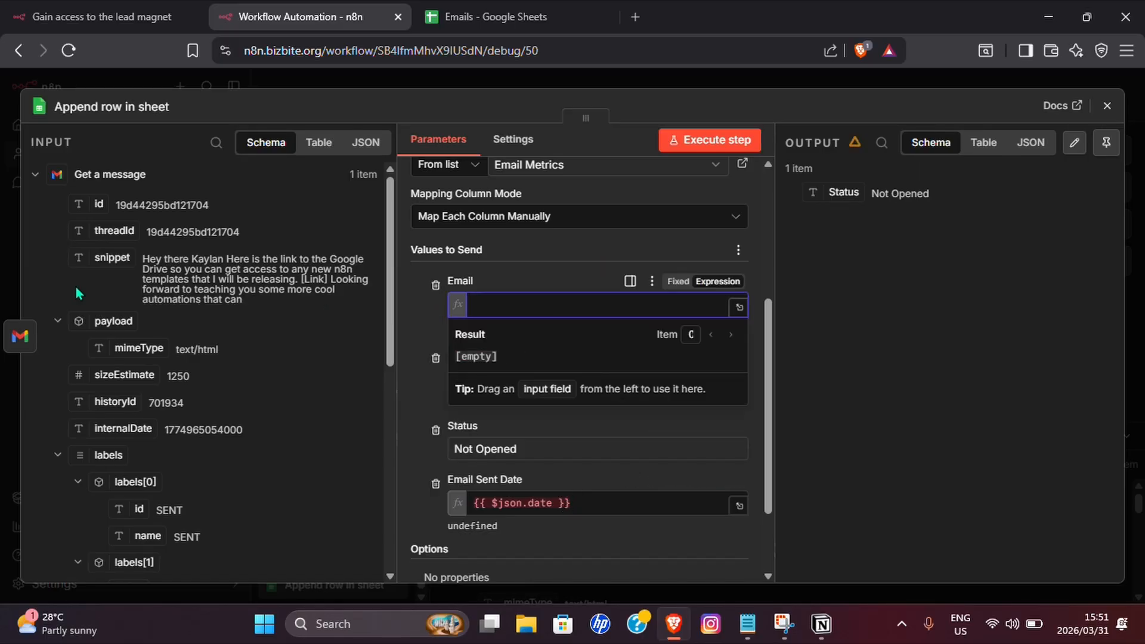
{"action": "scroll", "coordinate": [180, 264], "scroll_direction": "down", "scroll_amount": 3}
{"action": "scroll", "coordinate": [181, 264], "scroll_direction": "down", "scroll_amount": 3}
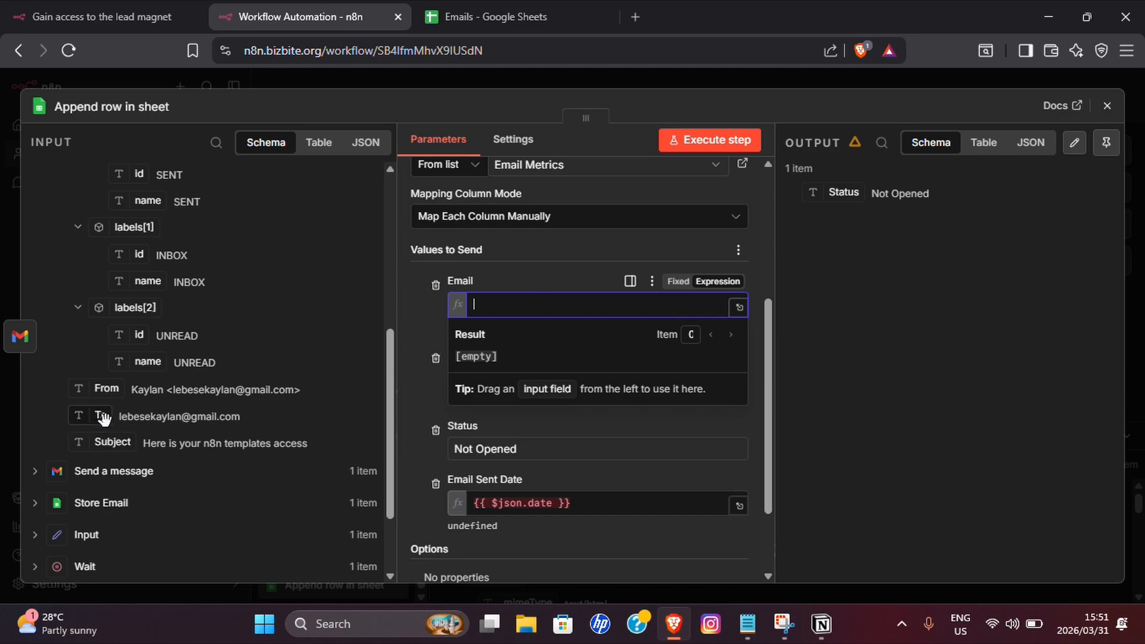
{"action": "left_click_drag", "start_coordinate": [103, 418], "coordinate": [477, 306]}
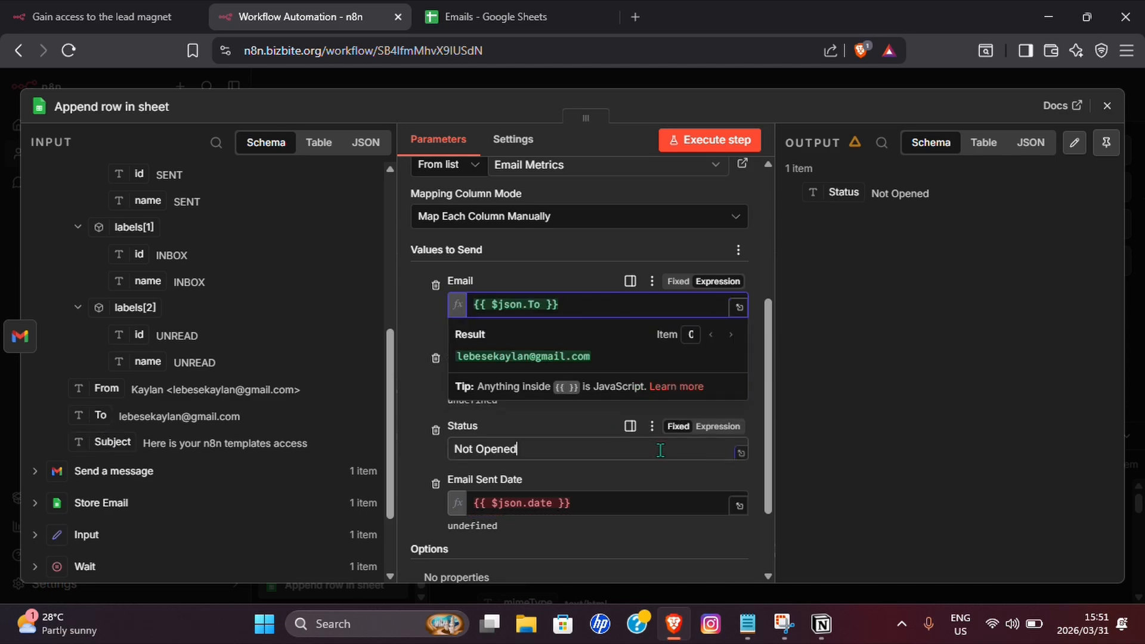
{"action": "left_click", "coordinate": [639, 446]}
{"action": "left_click", "coordinate": [606, 377]}
{"action": "left_click_drag", "start_coordinate": [606, 376], "coordinate": [438, 388]}
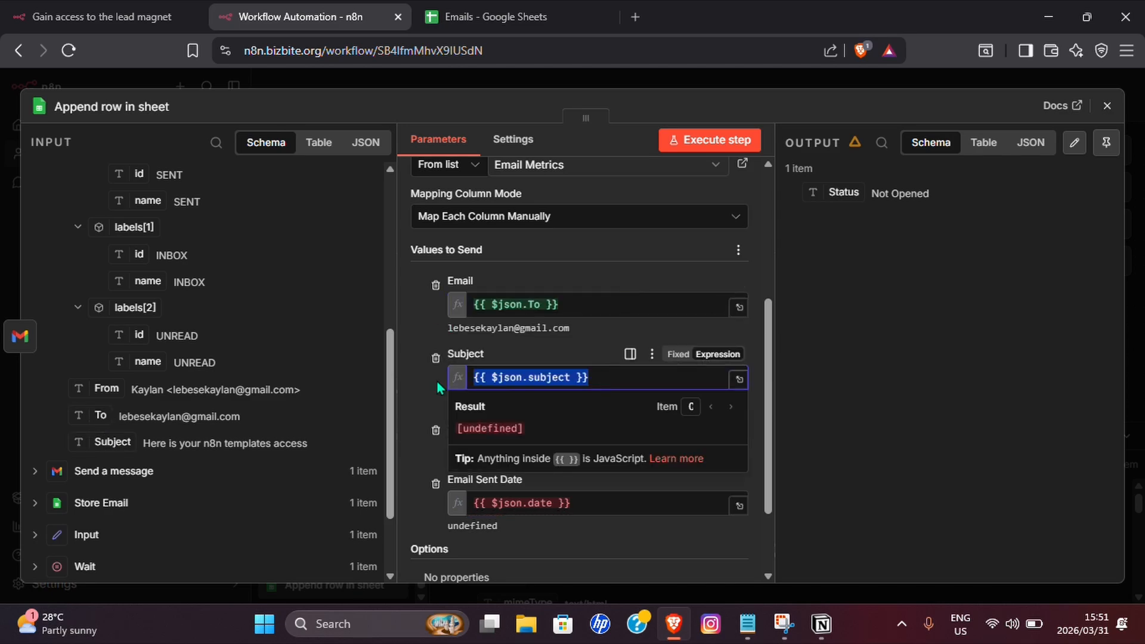
{"action": "key", "text": "BackSpace"}
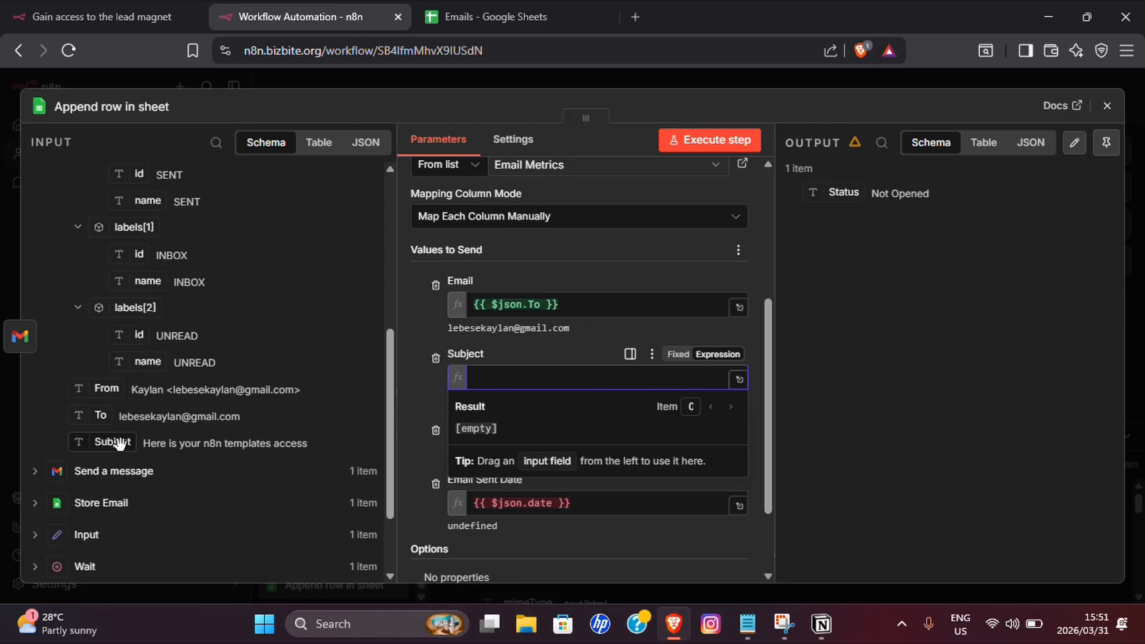
{"action": "left_click_drag", "start_coordinate": [119, 443], "coordinate": [510, 385]}
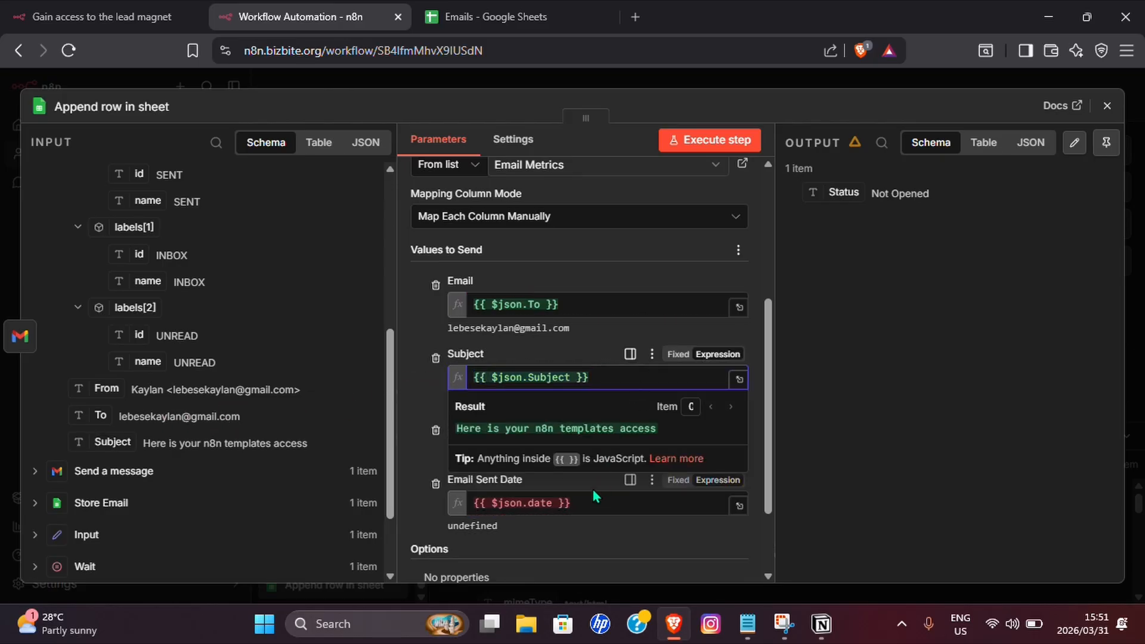
{"action": "left_click_drag", "start_coordinate": [590, 502], "coordinate": [461, 506]}
{"action": "key", "text": "BackSpace"}
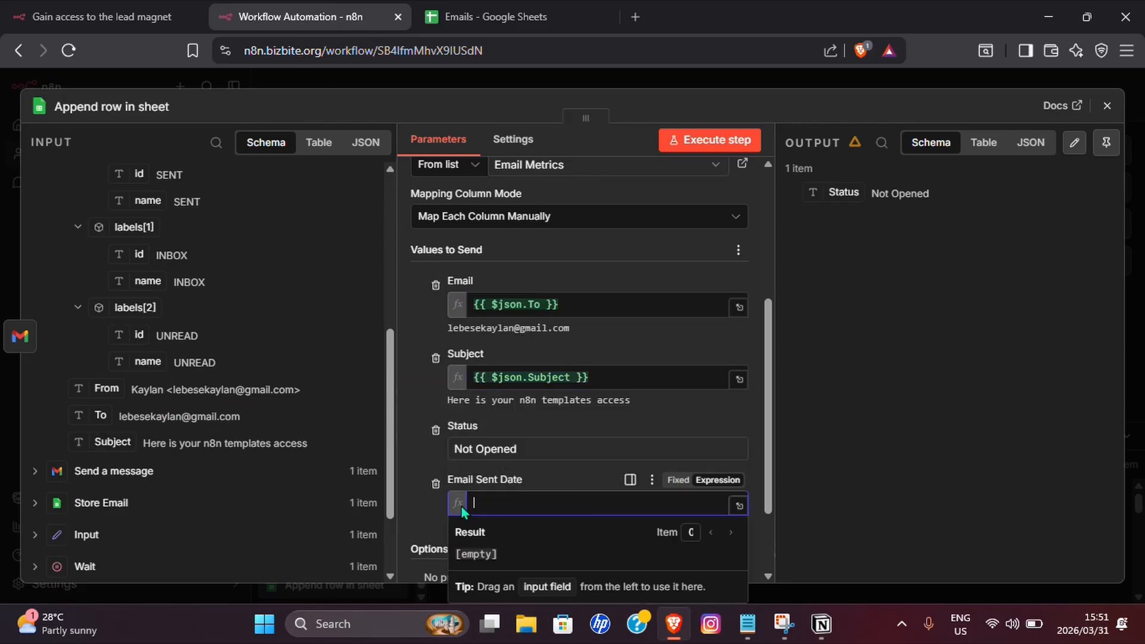
{"action": "scroll", "coordinate": [229, 418], "scroll_direction": "up", "scroll_amount": 10}
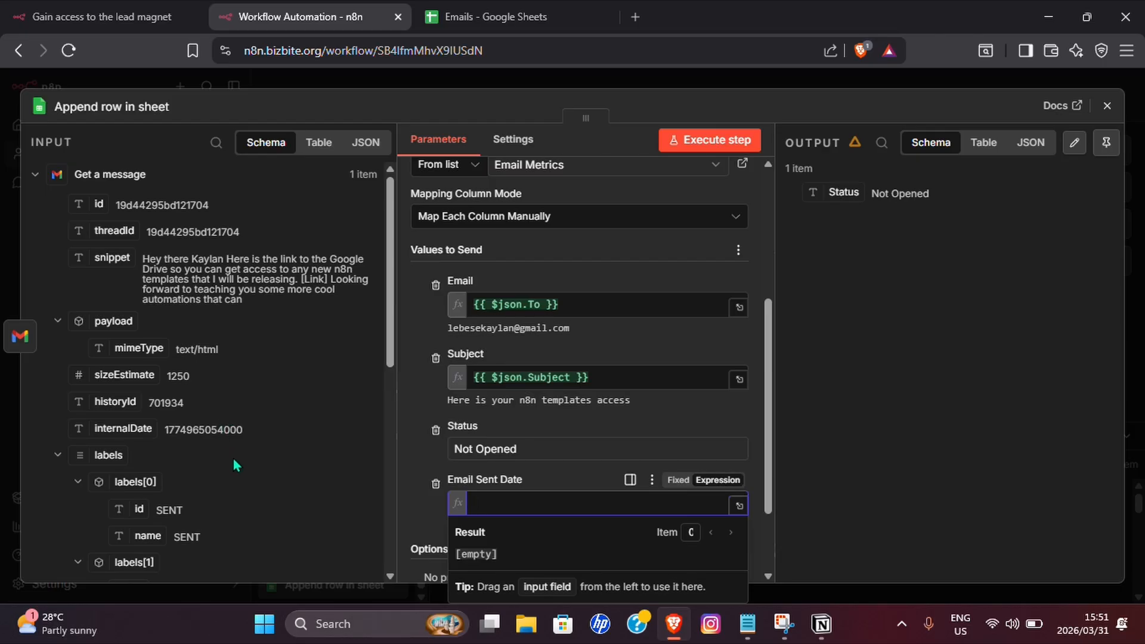
{"action": "scroll", "coordinate": [314, 351], "scroll_direction": "down", "scroll_amount": 7}
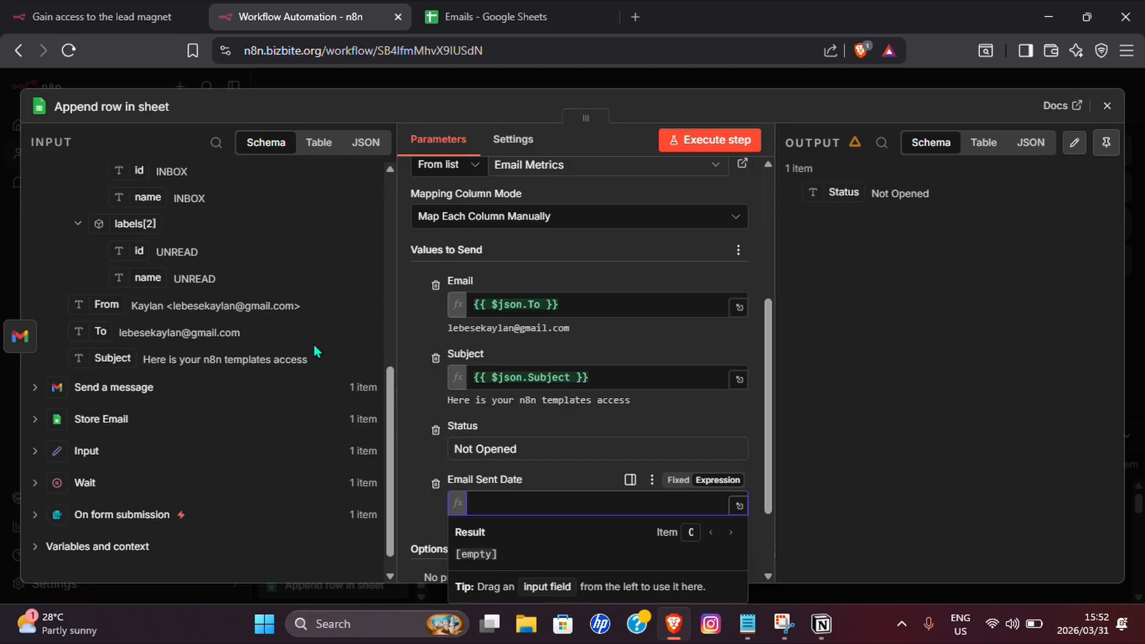
{"action": "key", "text": "Escape"}
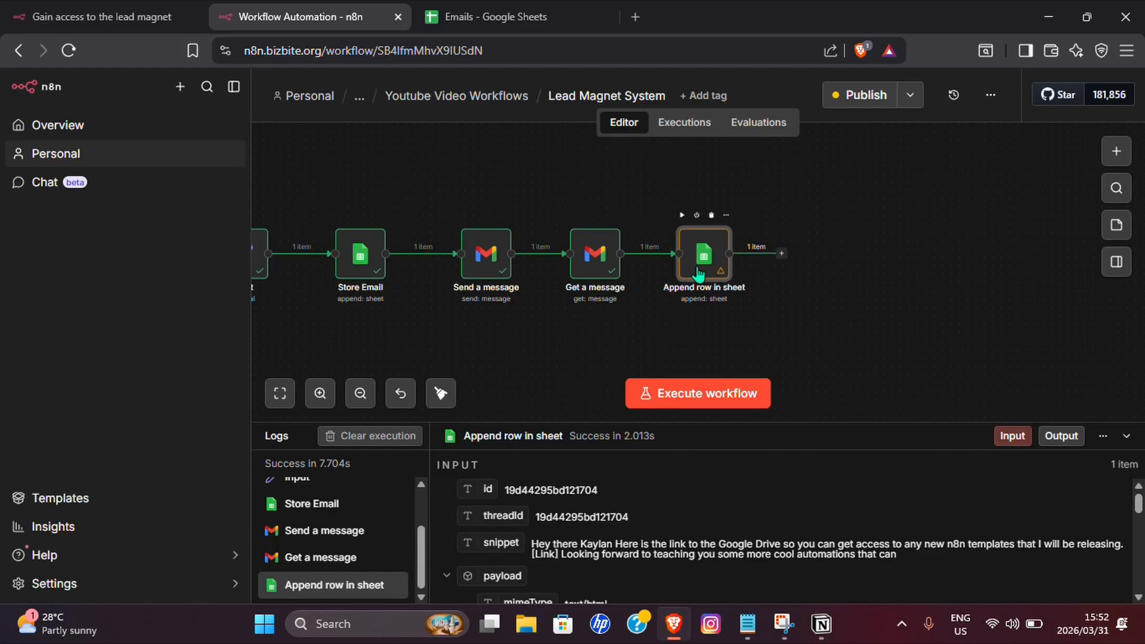
Make room before Append row in sheet and insert a Date & Time Get Current Date node.
{"action": "left_click_drag", "start_coordinate": [708, 274], "coordinate": [825, 275]}
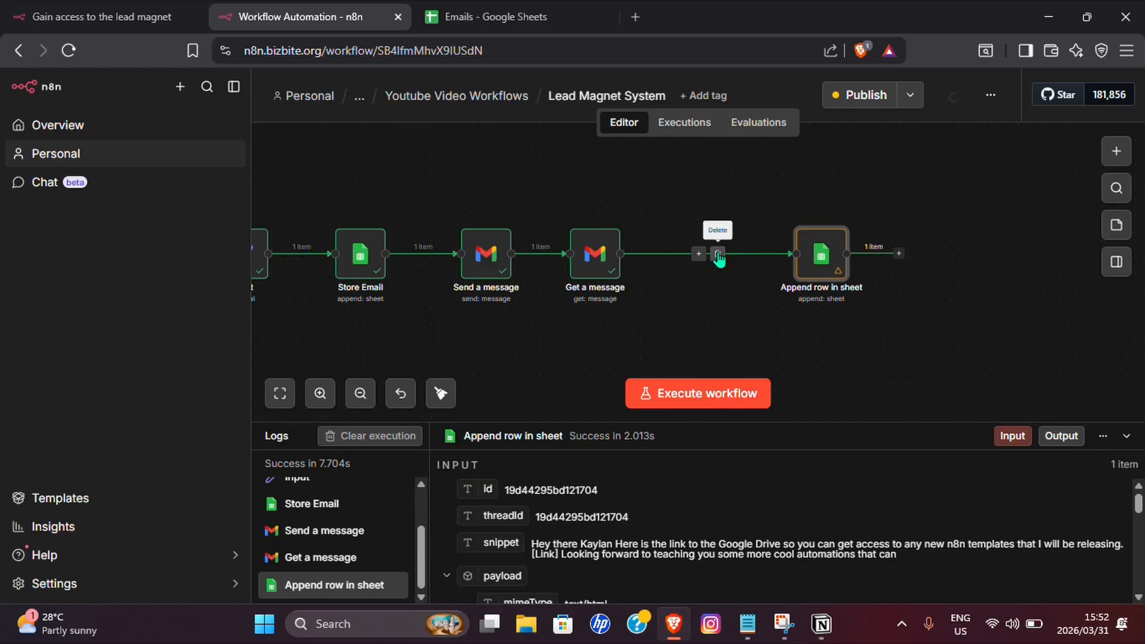
{"action": "left_click", "coordinate": [697, 255]}
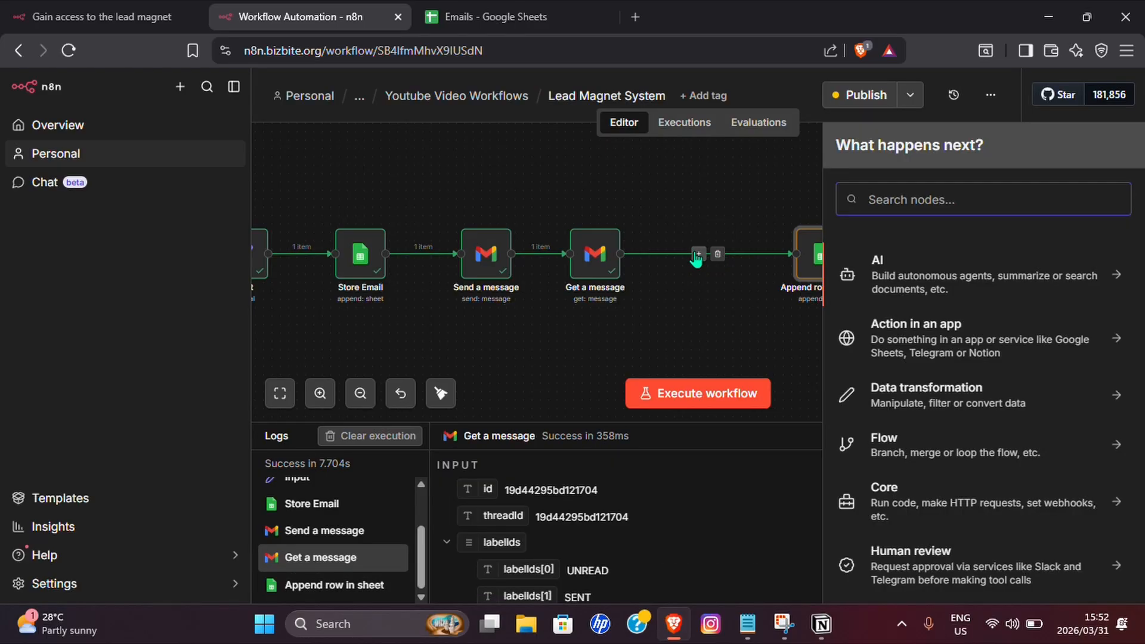
{"action": "type", "text": "Date"}
{"action": "left_click", "coordinate": [910, 281]}
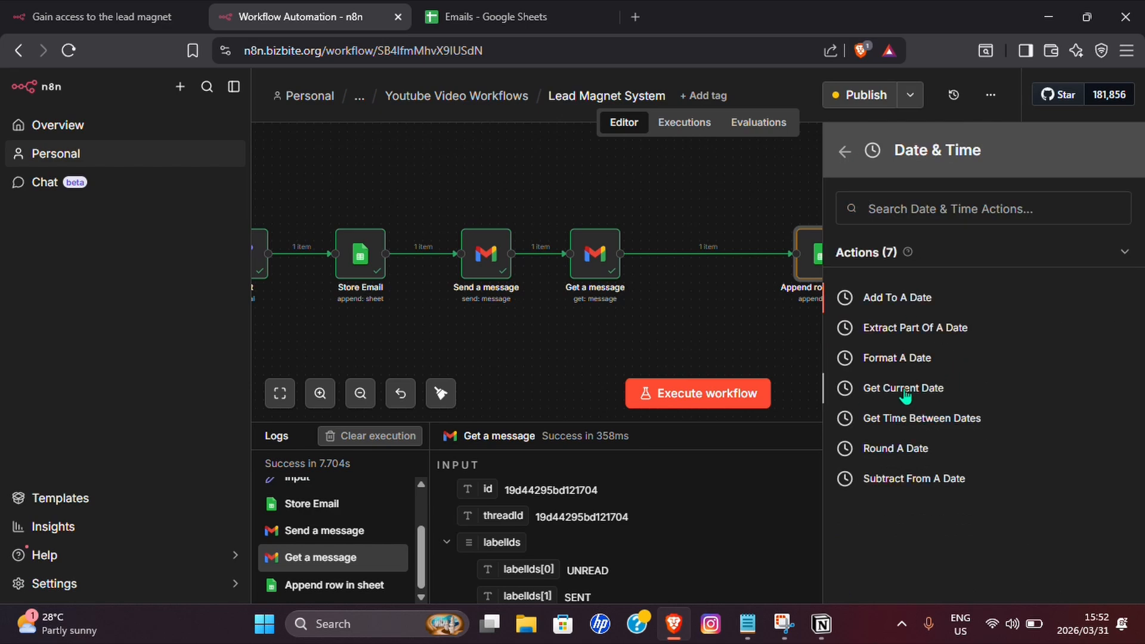
{"action": "left_click", "coordinate": [900, 389]}
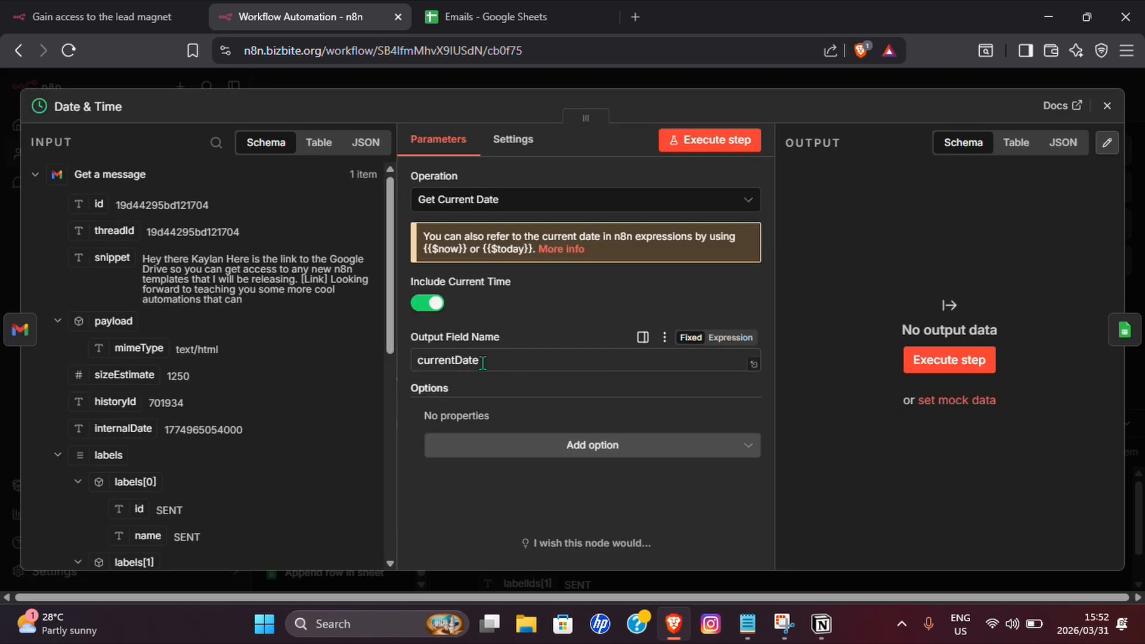
{"action": "left_click", "coordinate": [1107, 105]}
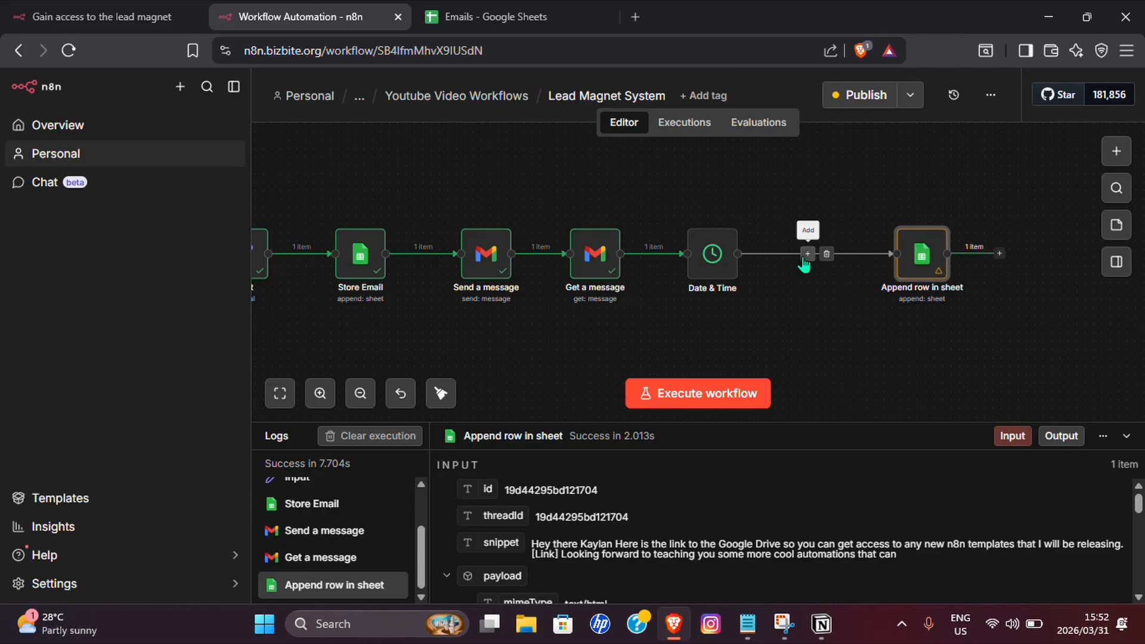
Add a Date & Time Format a Date node after the Get Current Date node.
{"action": "left_click", "coordinate": [805, 256]}
{"action": "type", "text": "Date"}
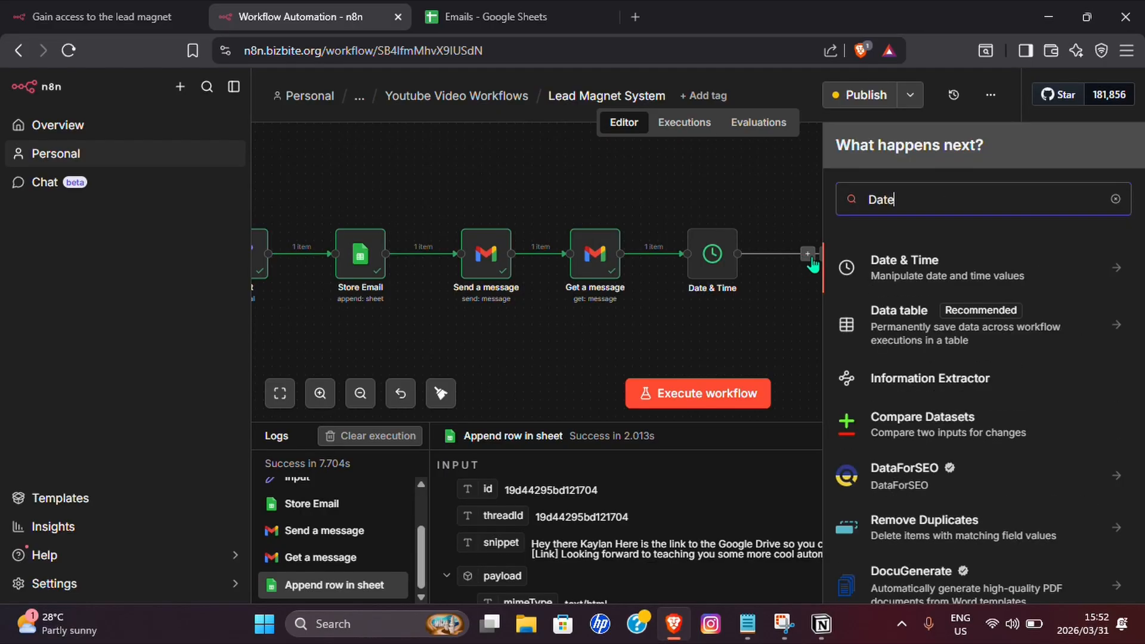
{"action": "left_click", "coordinate": [896, 270]}
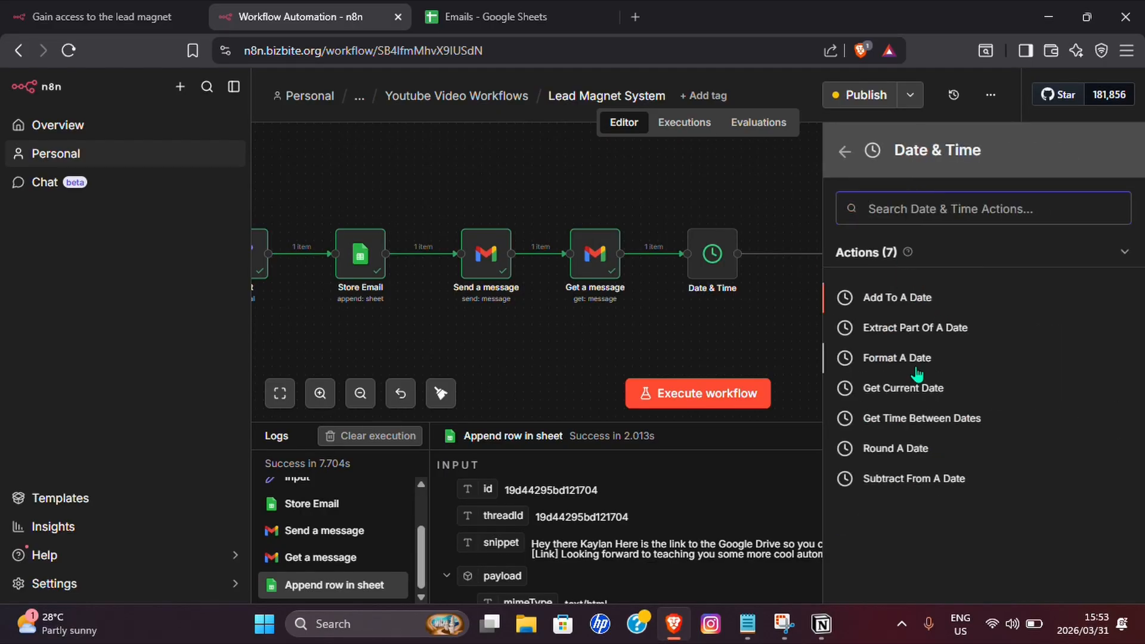
{"action": "left_click", "coordinate": [870, 358]}
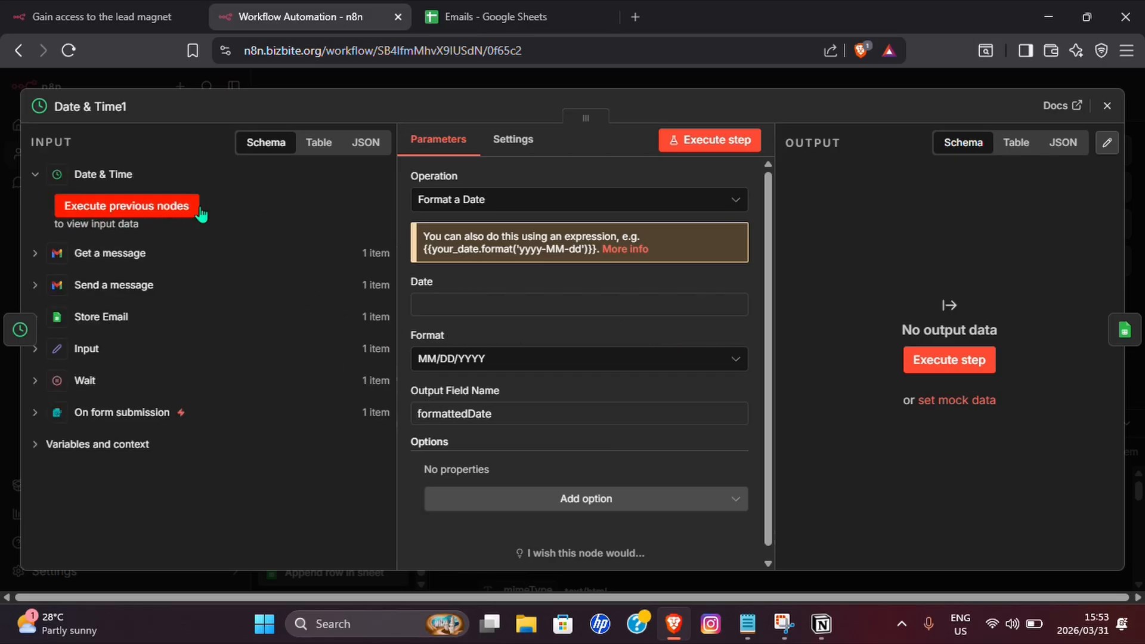
{"action": "key", "text": "Escape"}
{"action": "mouse_move", "coordinate": [868, 266]}
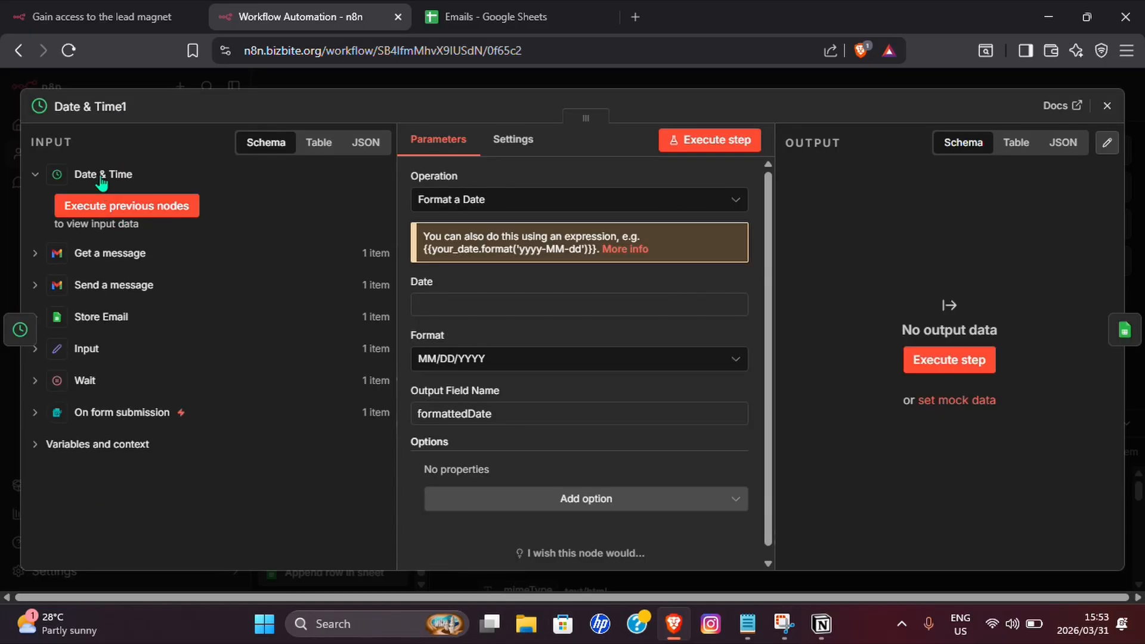
{"action": "left_click", "coordinate": [1107, 105]}
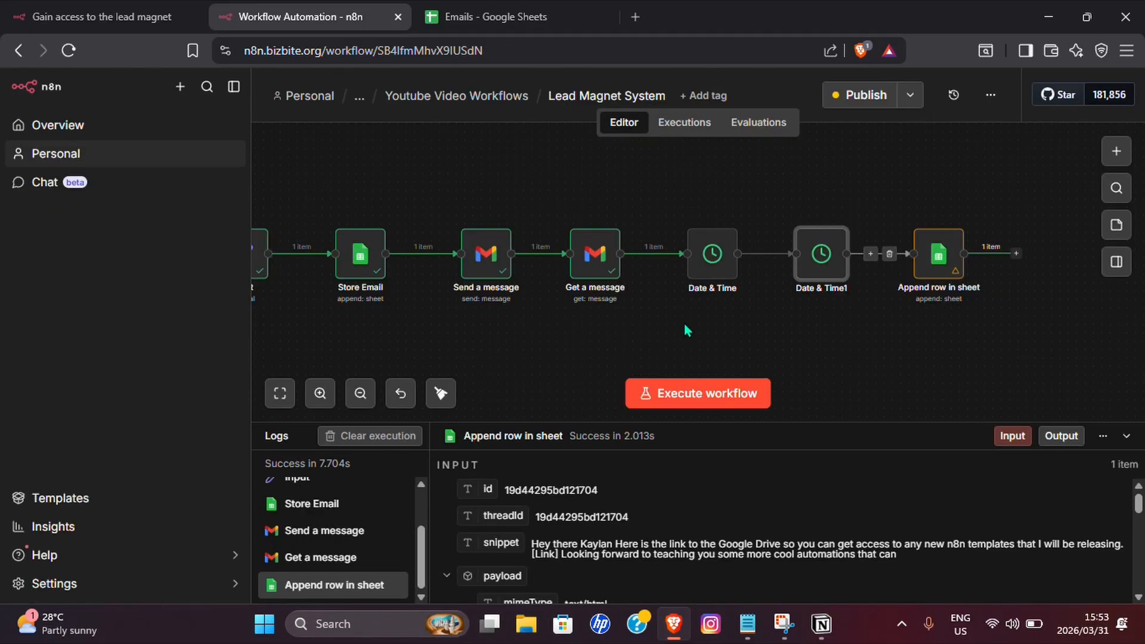
Zoom out and run the whole workflow as a test.
{"action": "left_click", "coordinate": [362, 392]}
{"action": "left_click", "coordinate": [692, 391]}
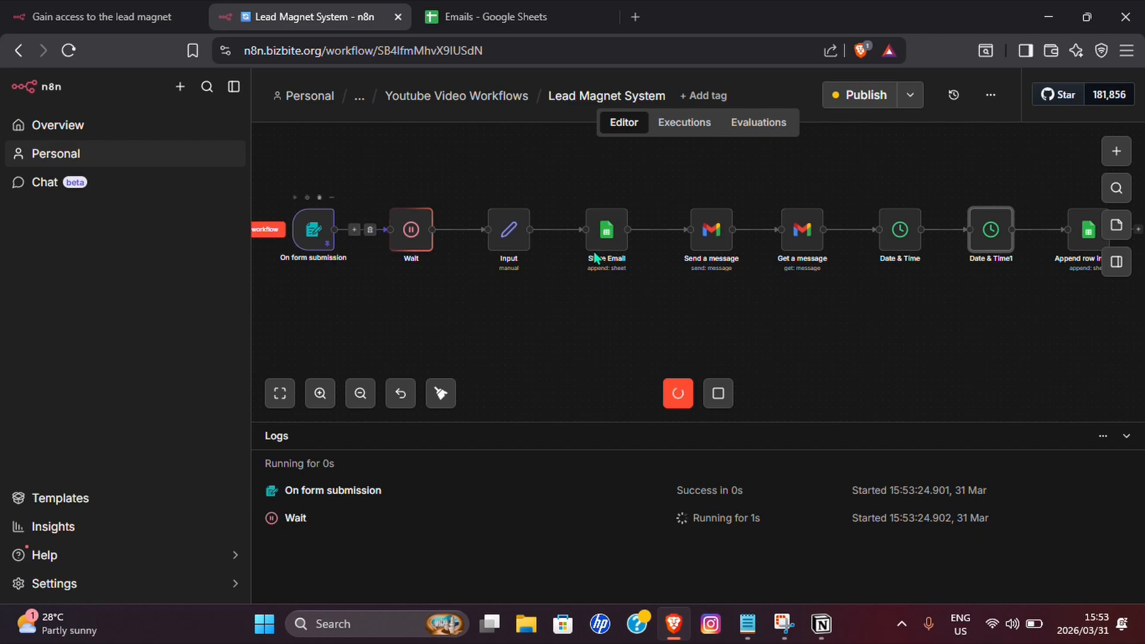
{"action": "left_click_drag", "start_coordinate": [968, 309], "coordinate": [899, 316]}
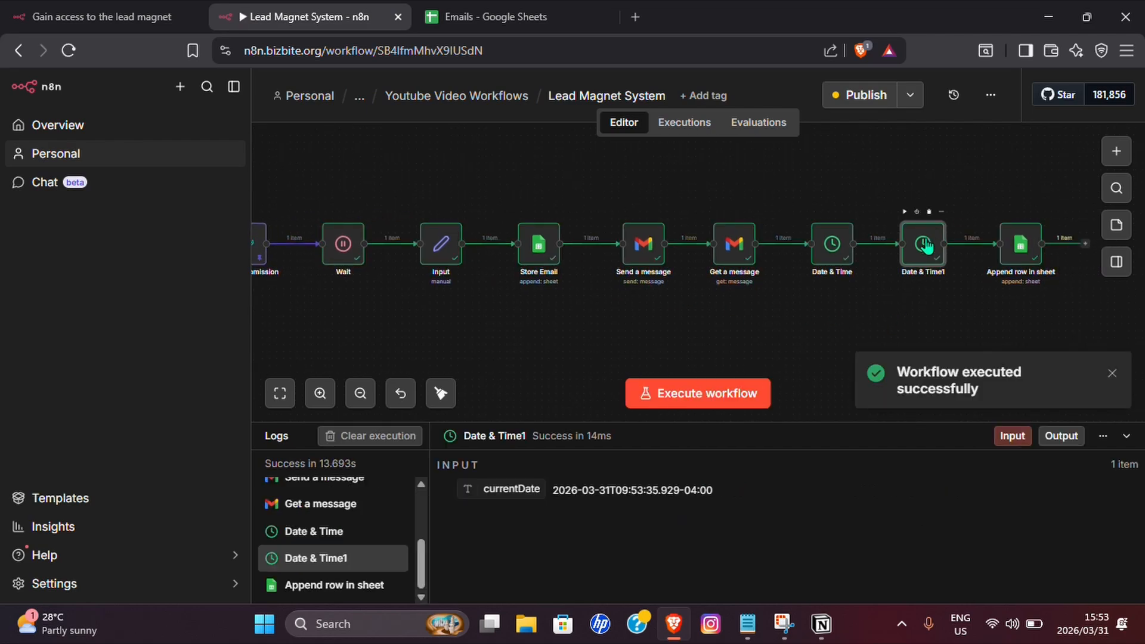
In Date & Time1, feed currentDate in as the date and format it as YYYY/MM/DD.
{"action": "double_click", "coordinate": [924, 244]}
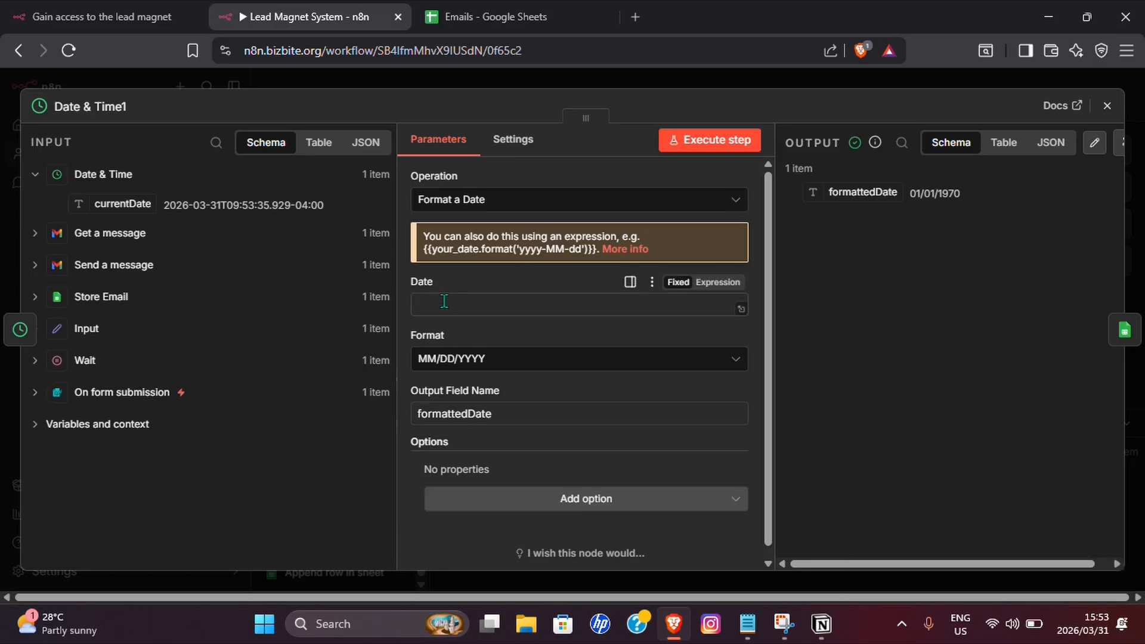
{"action": "left_click_drag", "start_coordinate": [122, 204], "coordinate": [463, 304]}
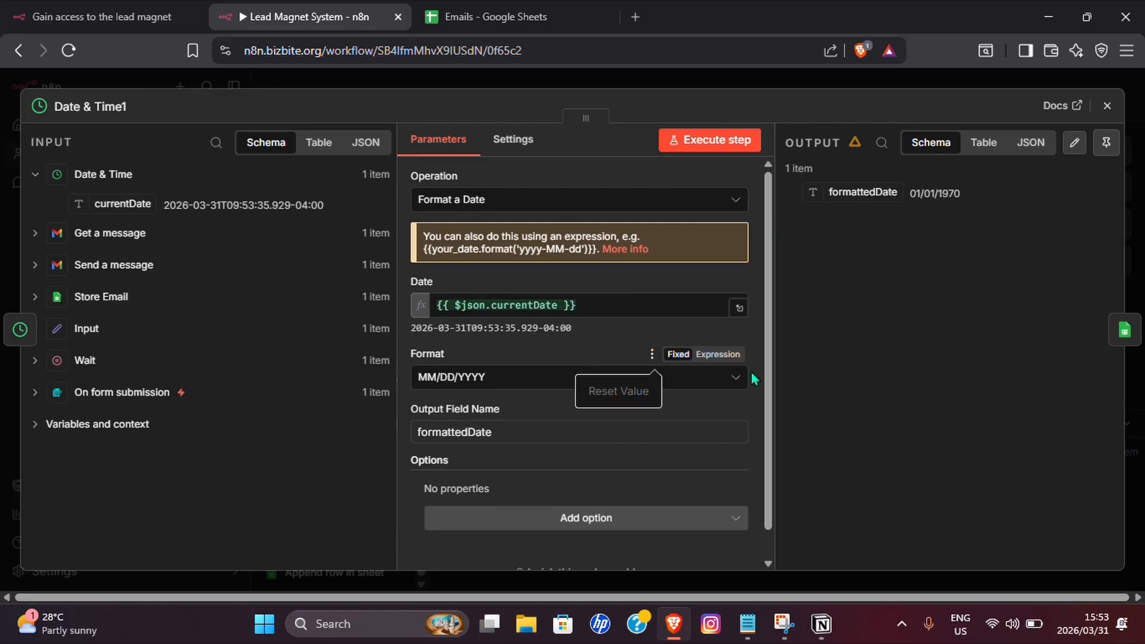
{"action": "left_click", "coordinate": [729, 377]}
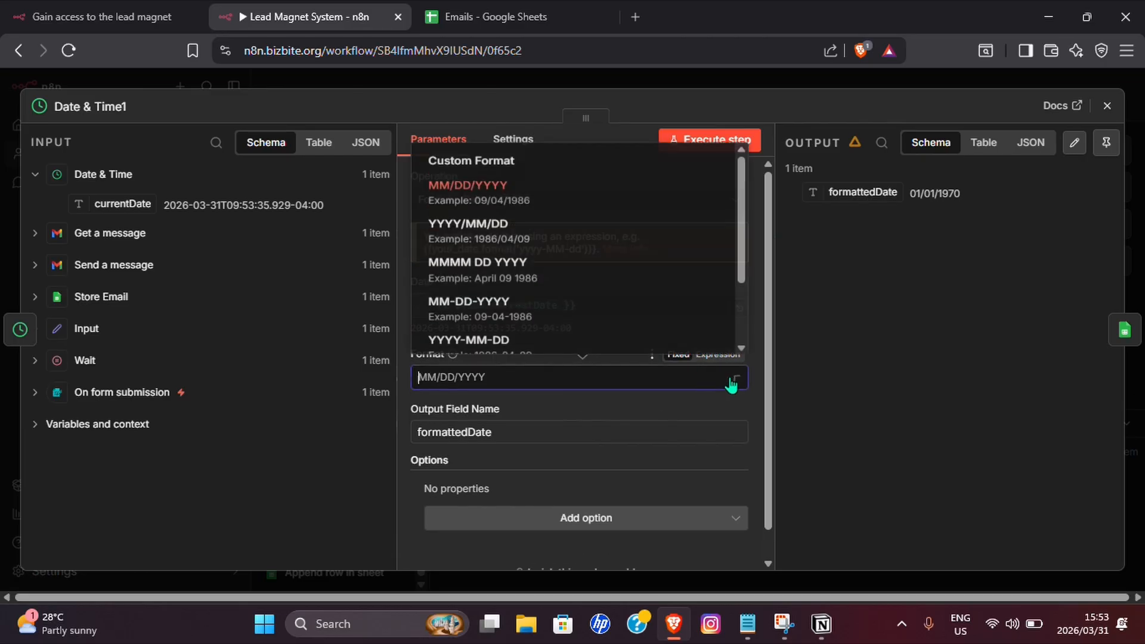
{"action": "left_click", "coordinate": [463, 229]}
{"action": "scroll", "coordinate": [475, 388], "scroll_direction": "down", "scroll_amount": 1}
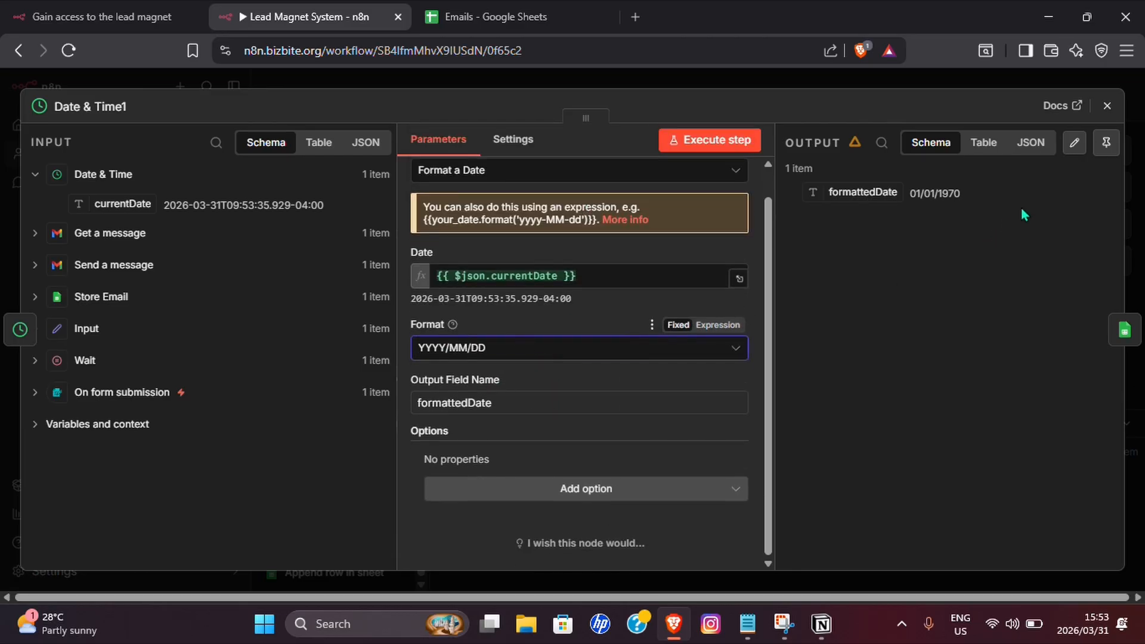
{"action": "left_click", "coordinate": [1107, 106]}
{"action": "left_click_drag", "start_coordinate": [889, 309], "coordinate": [669, 322]}
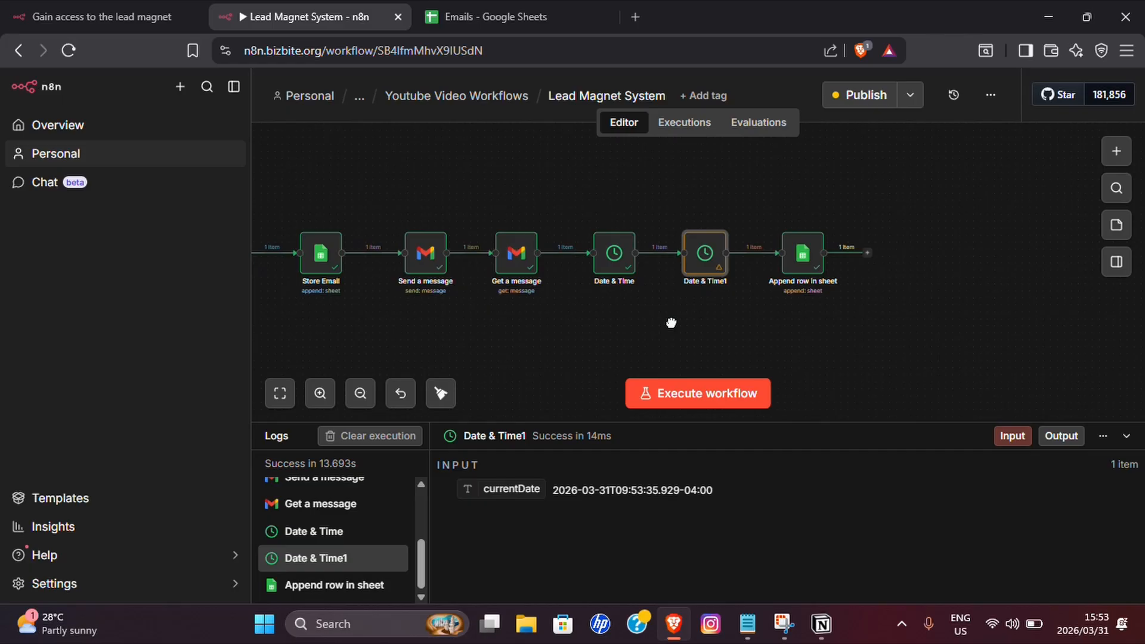
Open Append row in sheet and clear the old Email and Subject expressions.
{"action": "left_click", "coordinate": [803, 254]}
{"action": "double_click", "coordinate": [803, 254]}
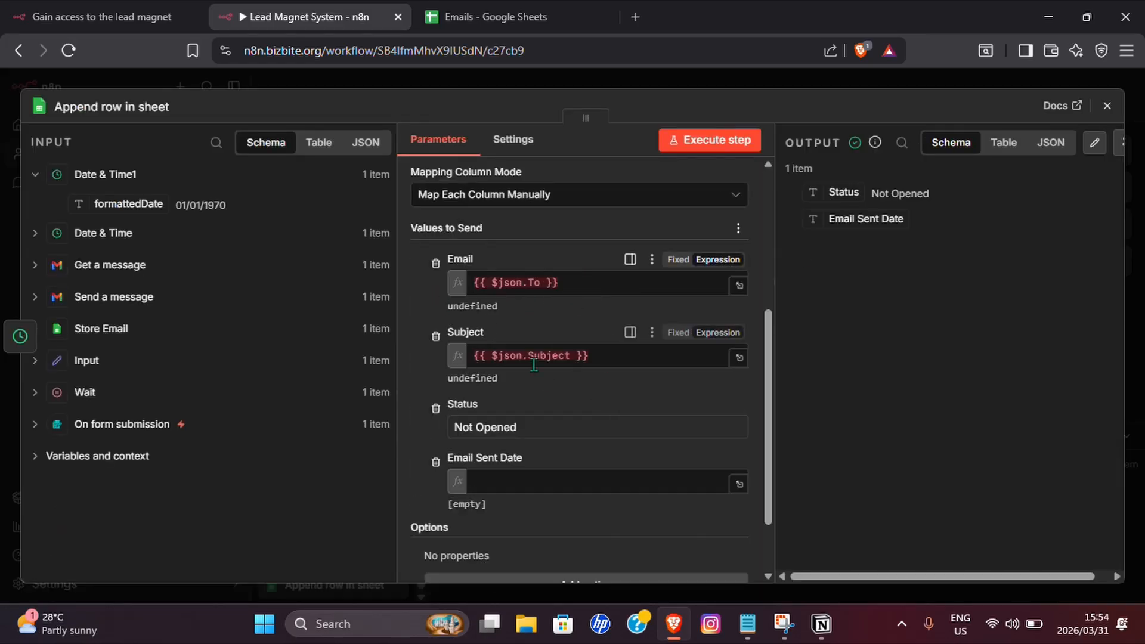
{"action": "left_click_drag", "start_coordinate": [625, 358], "coordinate": [466, 355]}
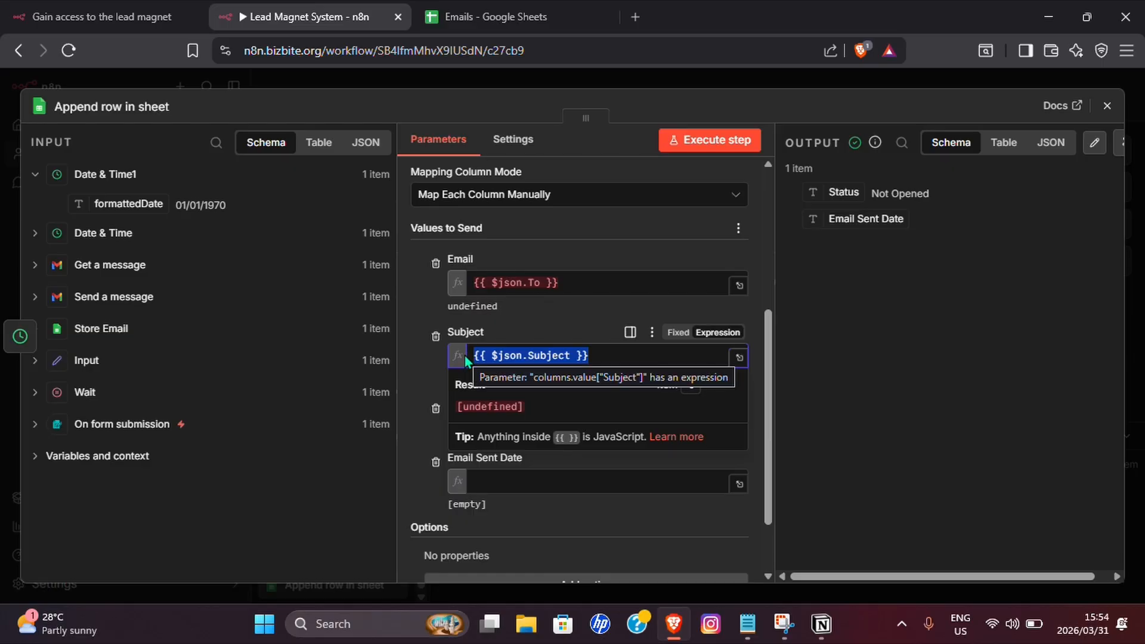
{"action": "key", "text": "BackSpace"}
{"action": "left_click_drag", "start_coordinate": [558, 282], "coordinate": [473, 283]}
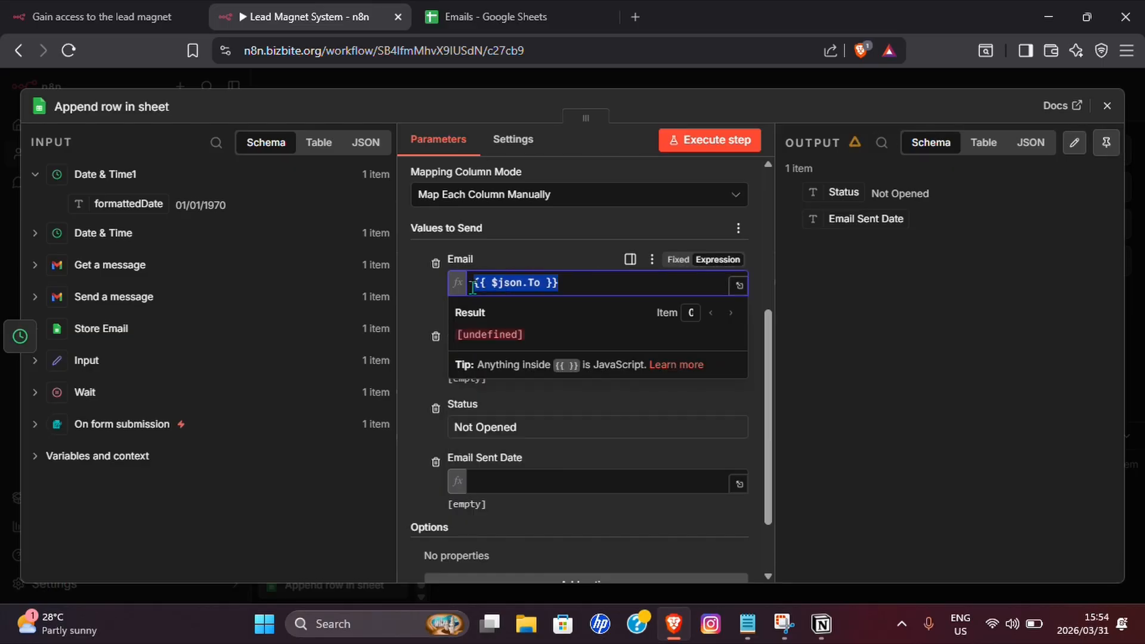
{"action": "key", "text": "BackSpace"}
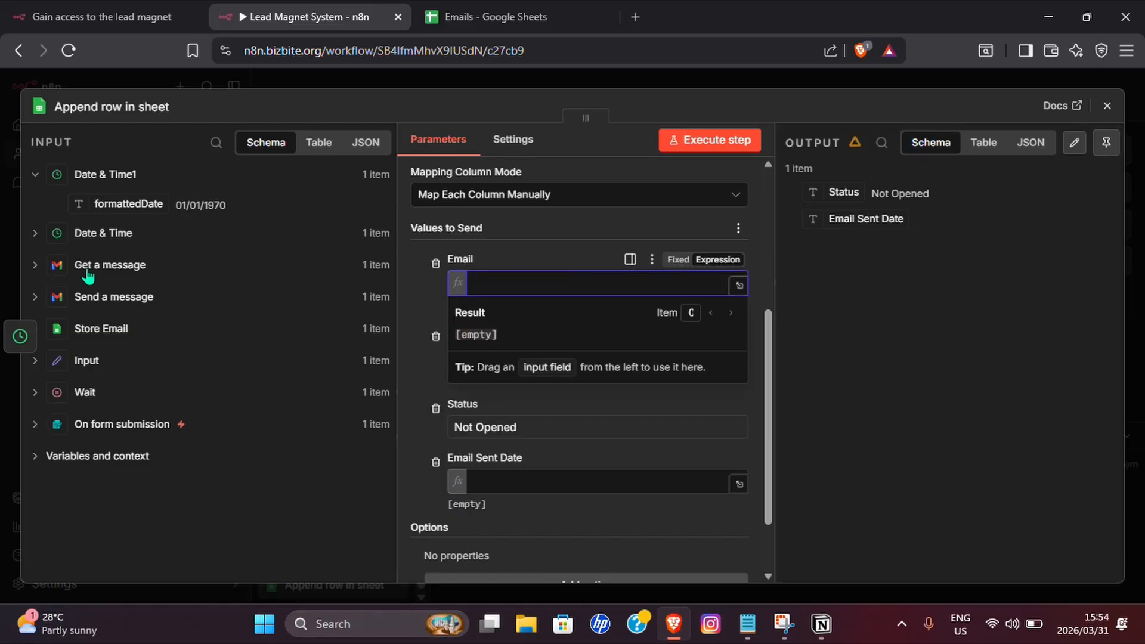
Map Get a message's To into Email, Subject into Subject, and formattedDate into Email Sent Date.
{"action": "left_click", "coordinate": [34, 265]}
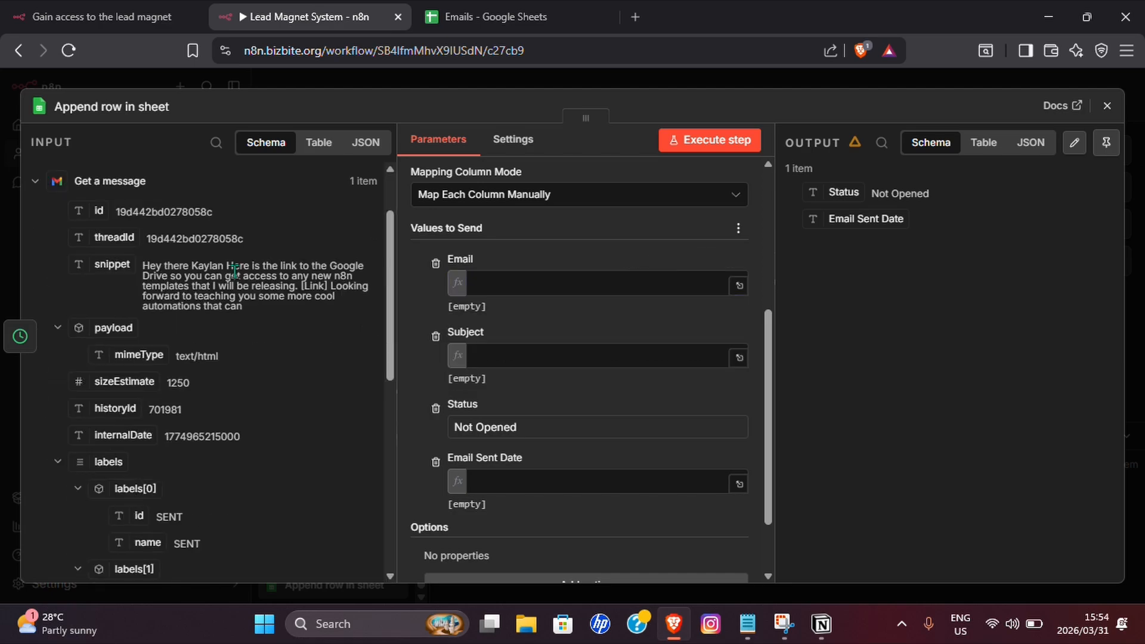
{"action": "scroll", "coordinate": [148, 356], "scroll_direction": "down", "scroll_amount": 5}
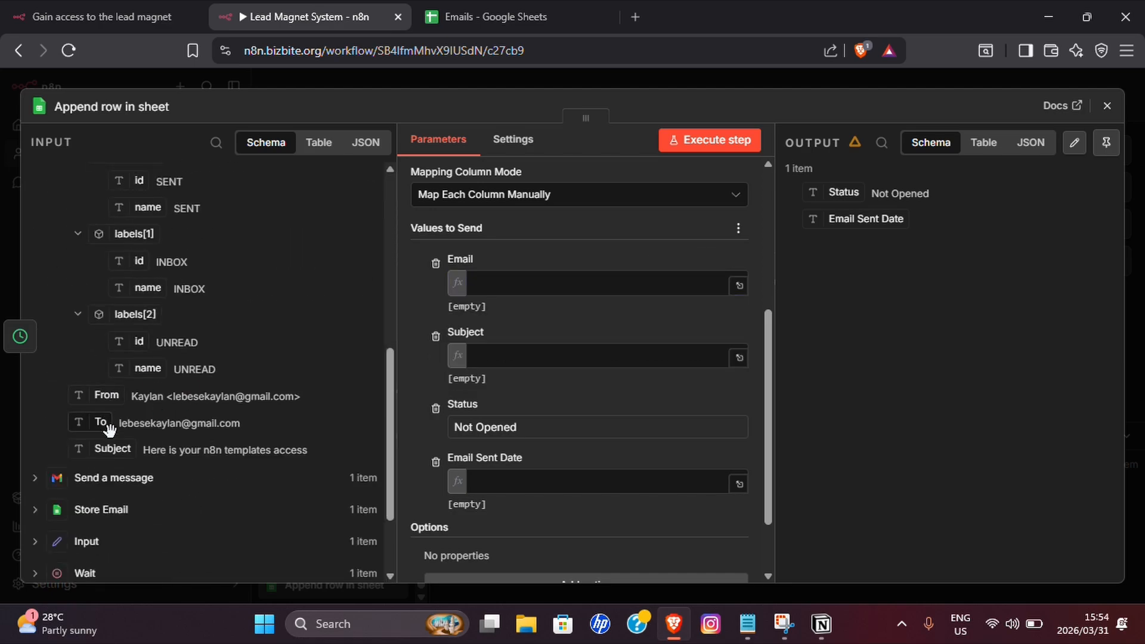
{"action": "left_click_drag", "start_coordinate": [100, 422], "coordinate": [511, 285]}
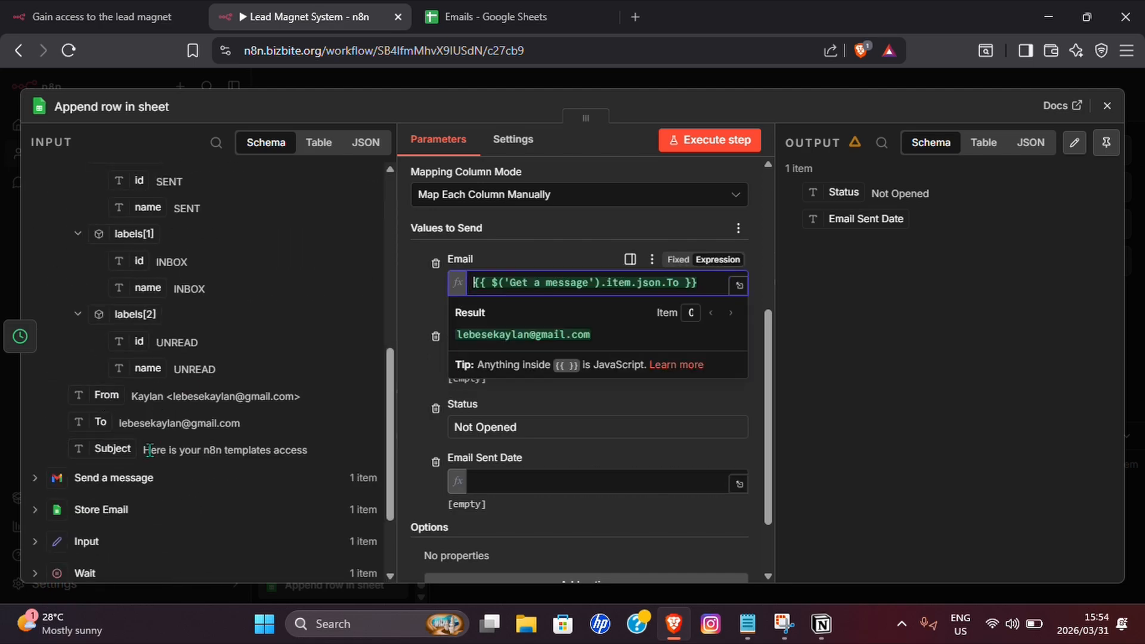
{"action": "left_click_drag", "start_coordinate": [121, 450], "coordinate": [507, 357]}
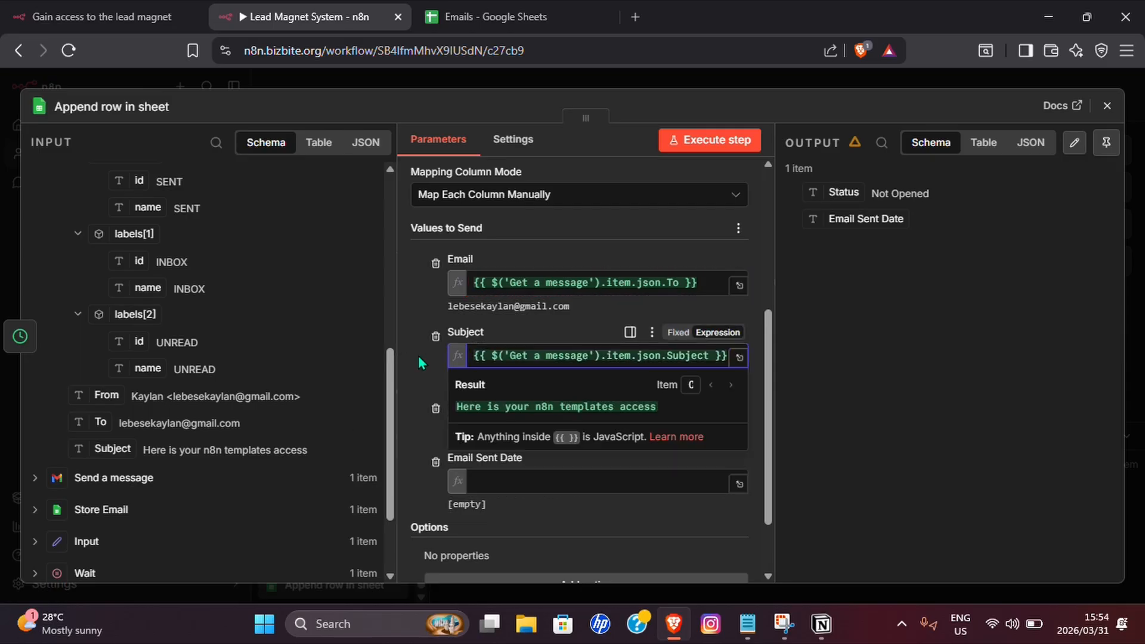
{"action": "scroll", "coordinate": [476, 380], "scroll_direction": "down", "scroll_amount": 2}
{"action": "scroll", "coordinate": [179, 355], "scroll_direction": "up", "scroll_amount": 7}
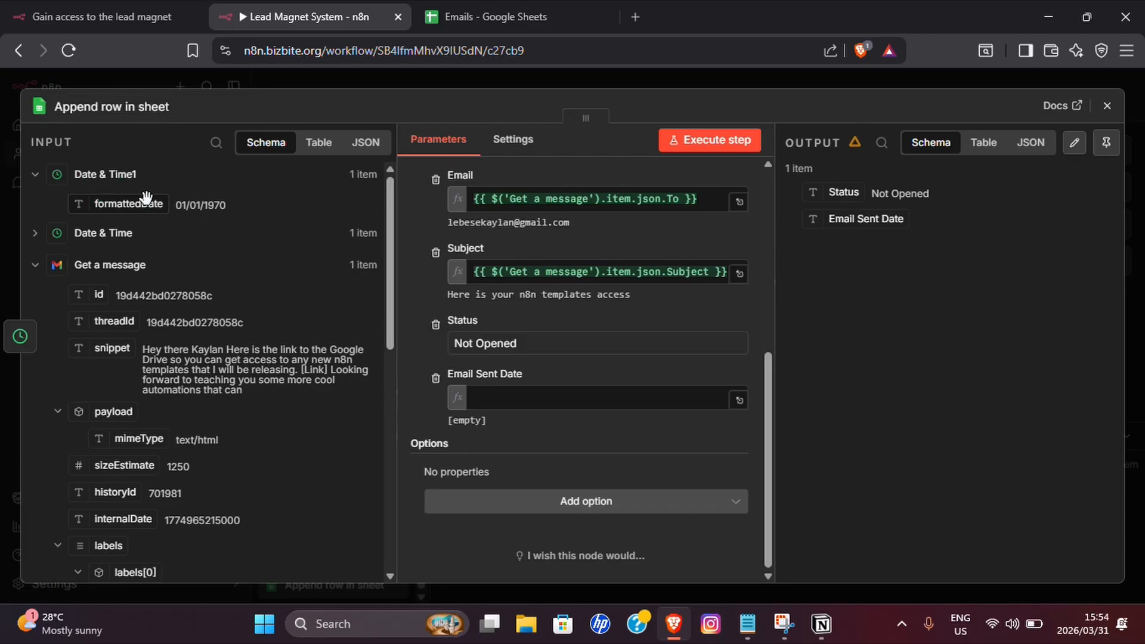
{"action": "left_click_drag", "start_coordinate": [128, 202], "coordinate": [501, 397]}
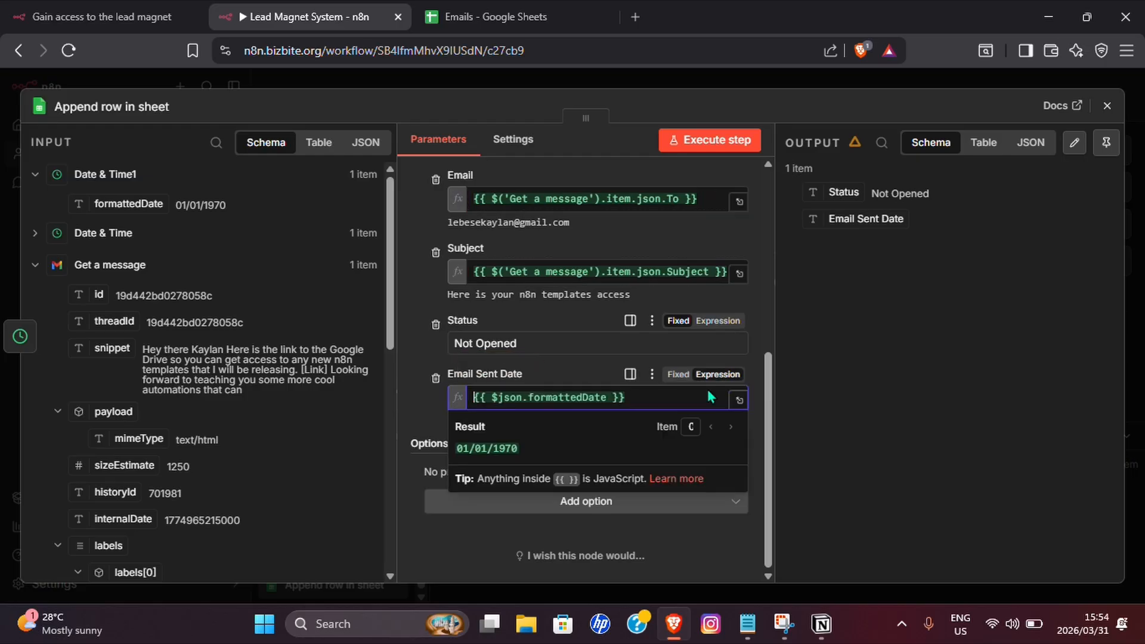
{"action": "left_click", "coordinate": [883, 388]}
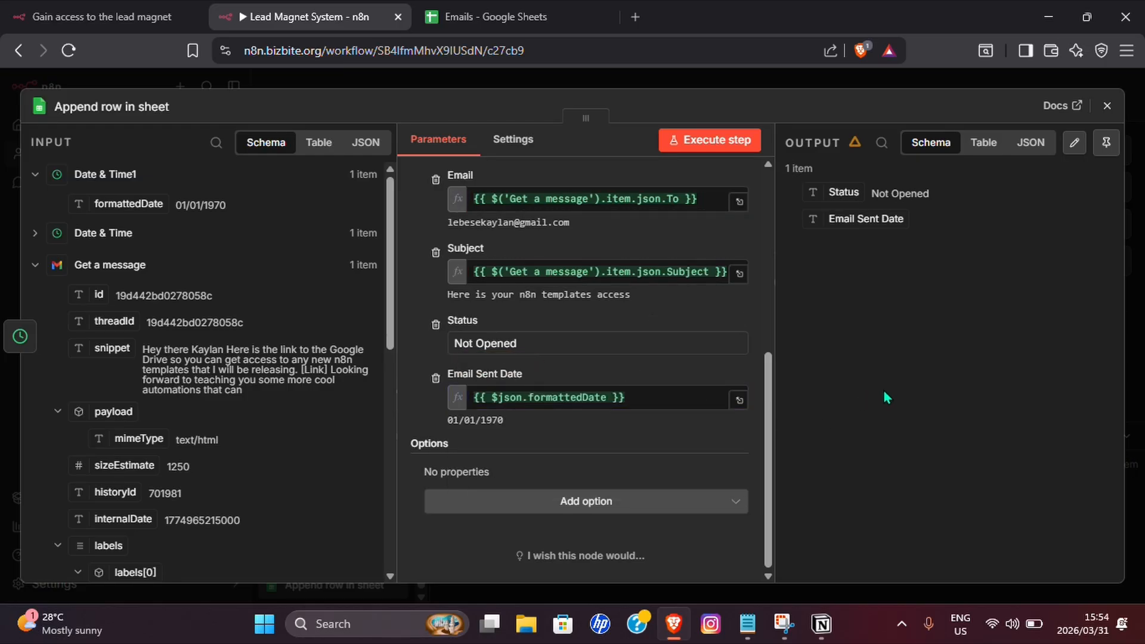
{"action": "key", "text": "Escape"}
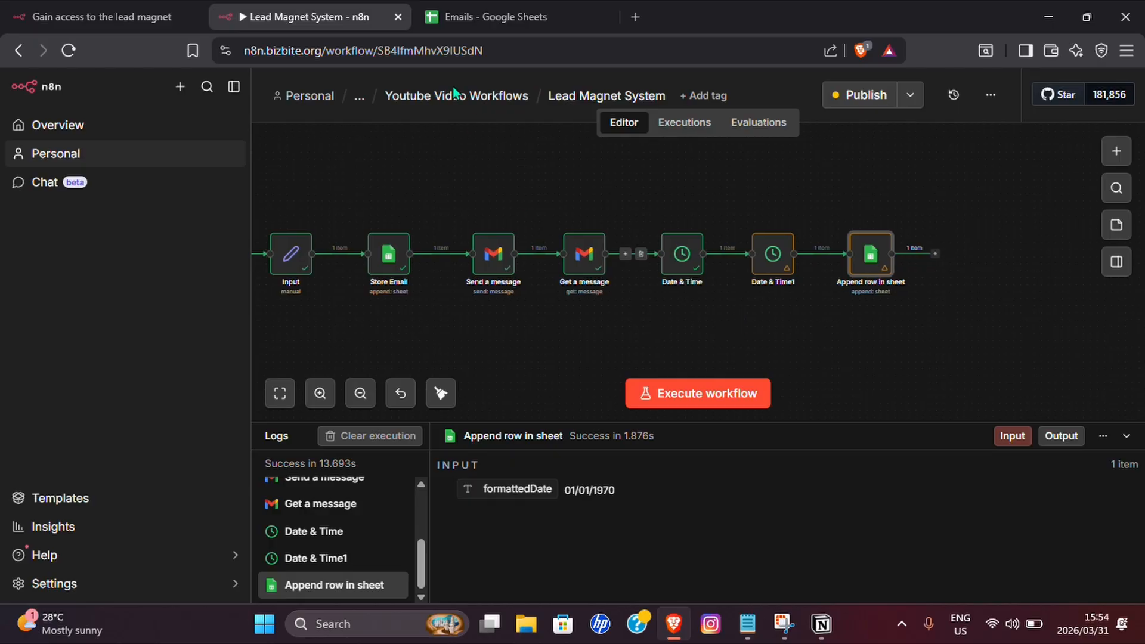
Delete the old test rows A2:D3 from the Emails spreadsheet.
{"action": "left_click", "coordinate": [445, 20]}
{"action": "left_click", "coordinate": [266, 220], "text": "shift"}
{"action": "key", "text": "Delete"}
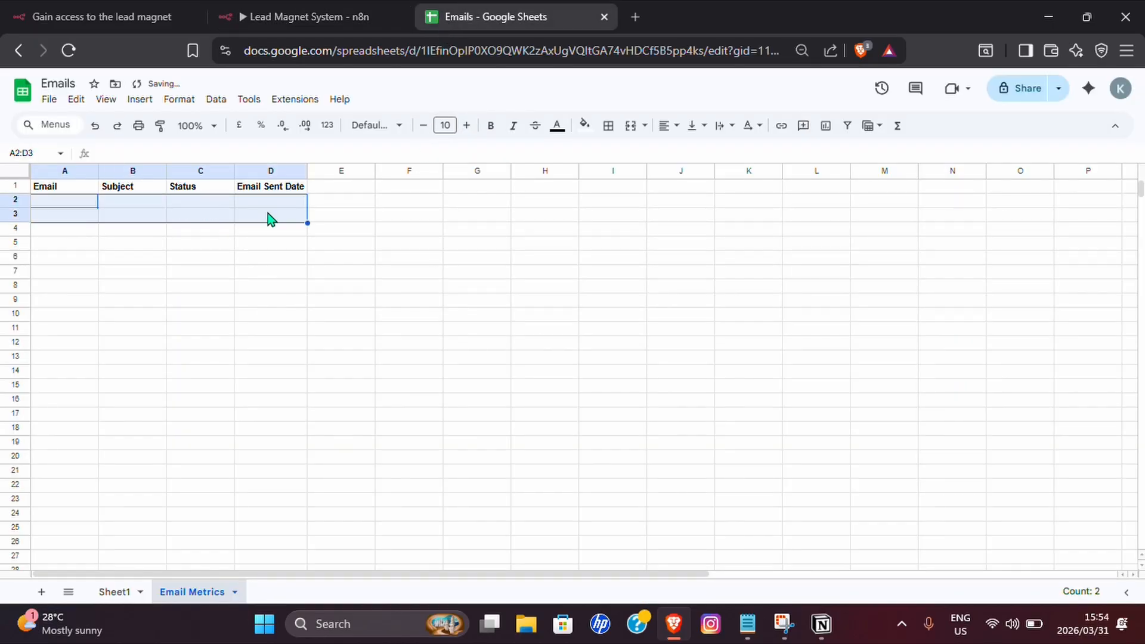
Publish the new version of the Lead Magnet System workflow in n8n.
{"action": "left_click", "coordinate": [301, 16]}
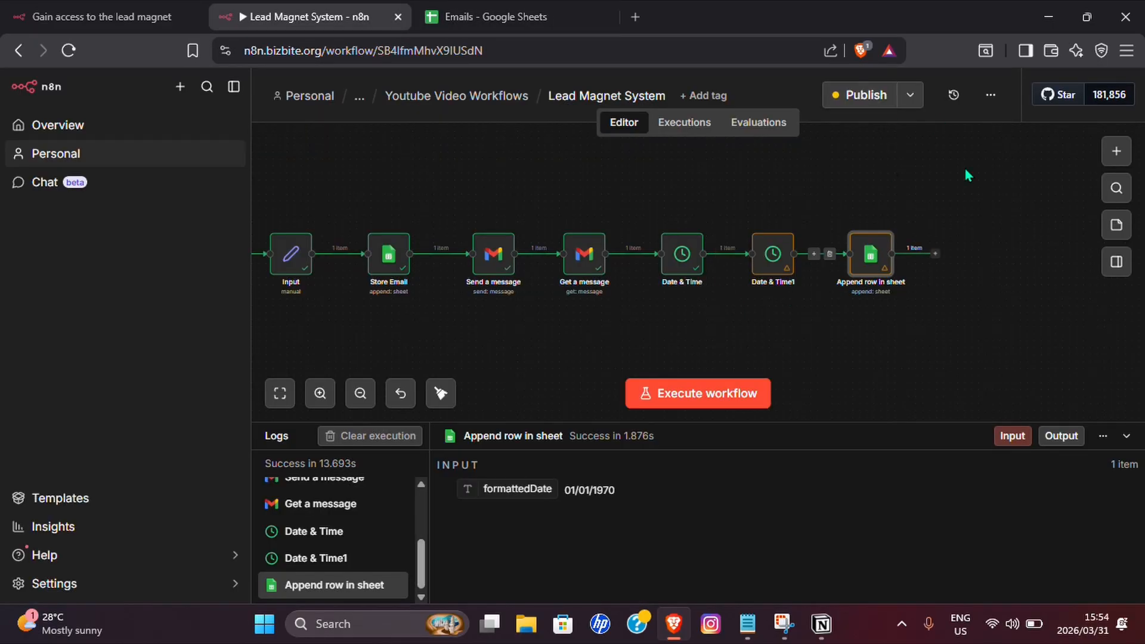
{"action": "scroll", "coordinate": [696, 330], "scroll_direction": "down", "scroll_amount": 3}
{"action": "scroll", "coordinate": [881, 338], "scroll_direction": "up", "scroll_amount": 3}
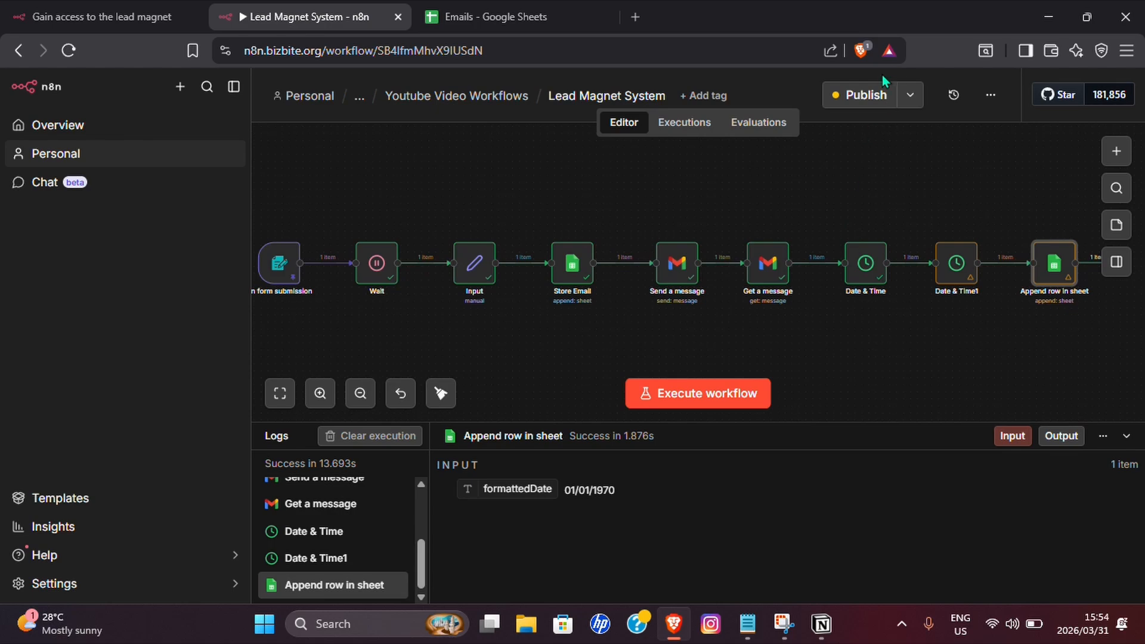
{"action": "left_click", "coordinate": [865, 95]}
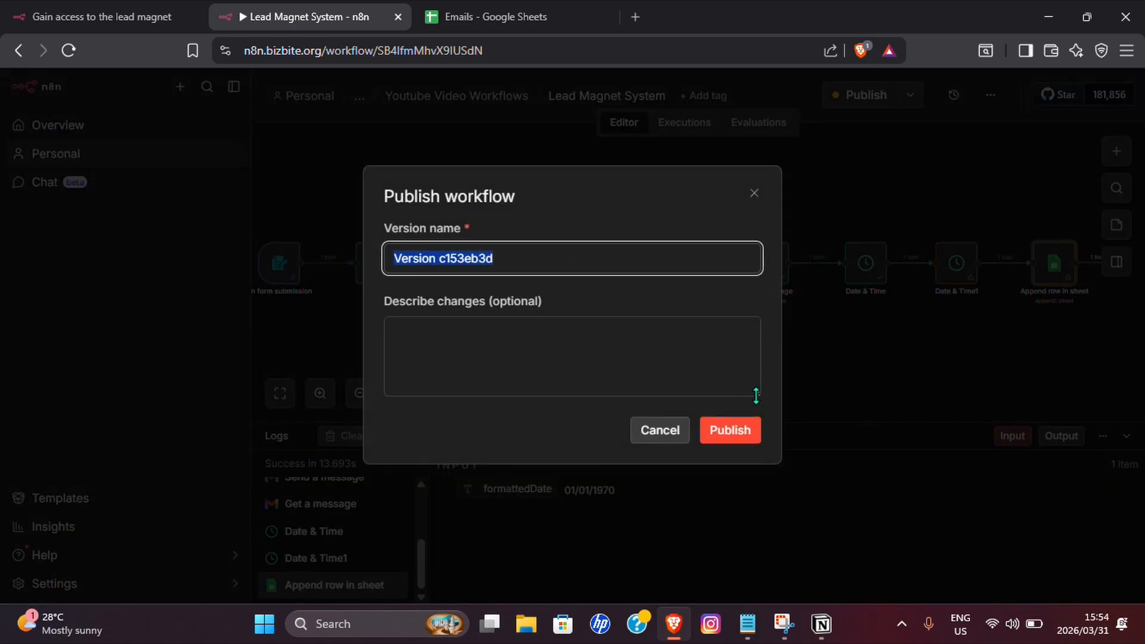
{"action": "left_click", "coordinate": [730, 430]}
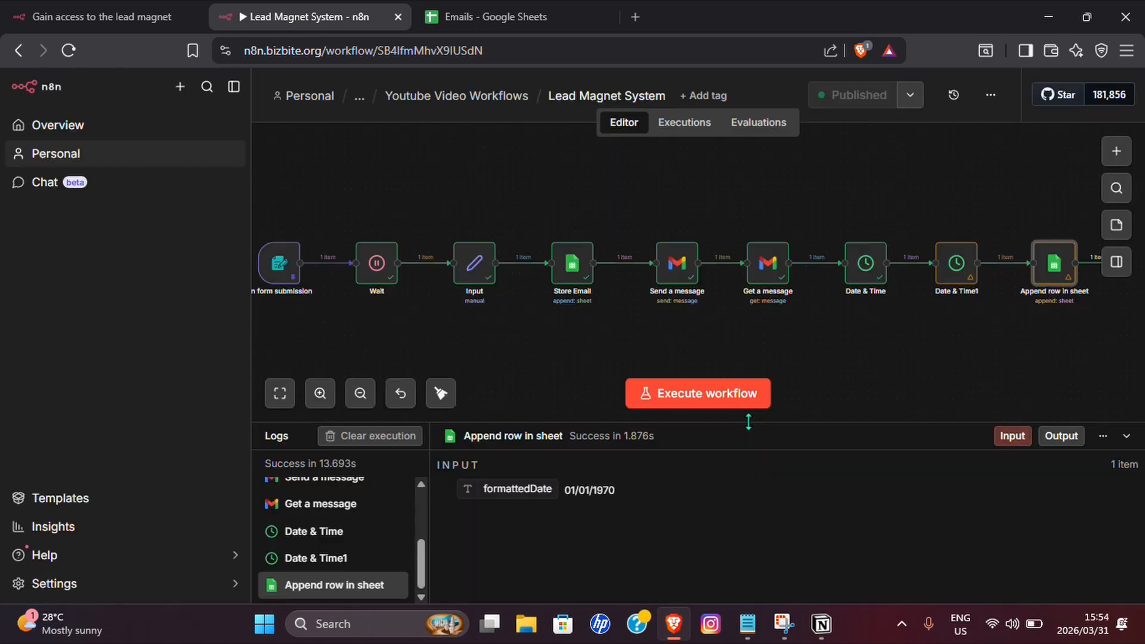
Reload the lead-magnet form, enter the lead's name and e-mail address, and submit it.
{"action": "left_click", "coordinate": [115, 19]}
{"action": "left_click", "coordinate": [69, 51]}
{"action": "left_click", "coordinate": [535, 237]}
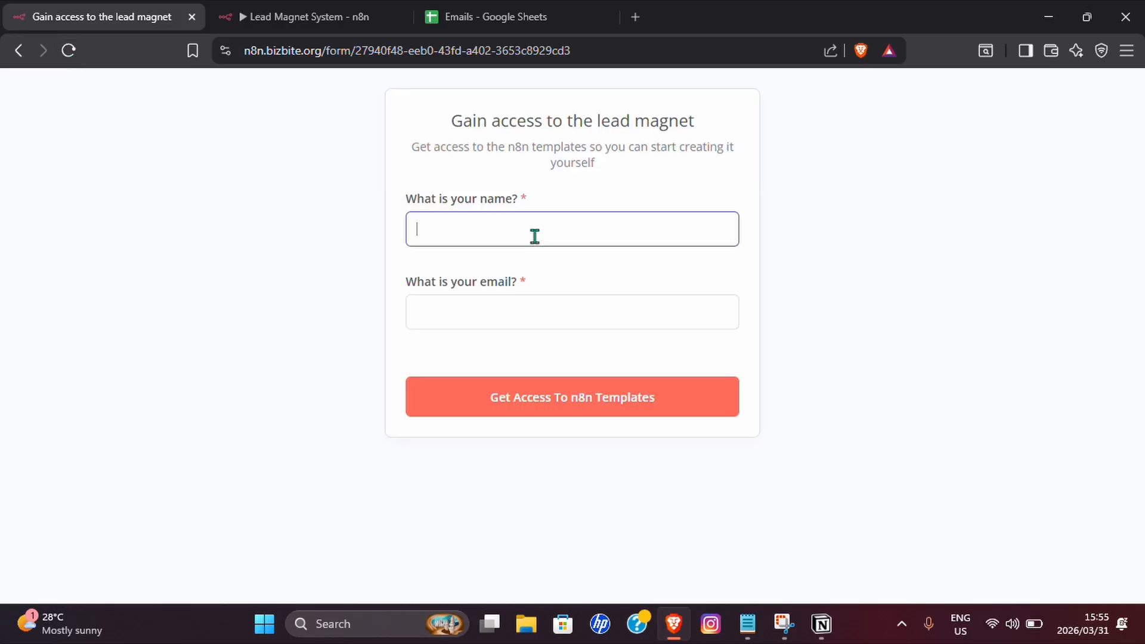
{"action": "type", "text": "kaylan"}
{"action": "left_click", "coordinate": [501, 308]}
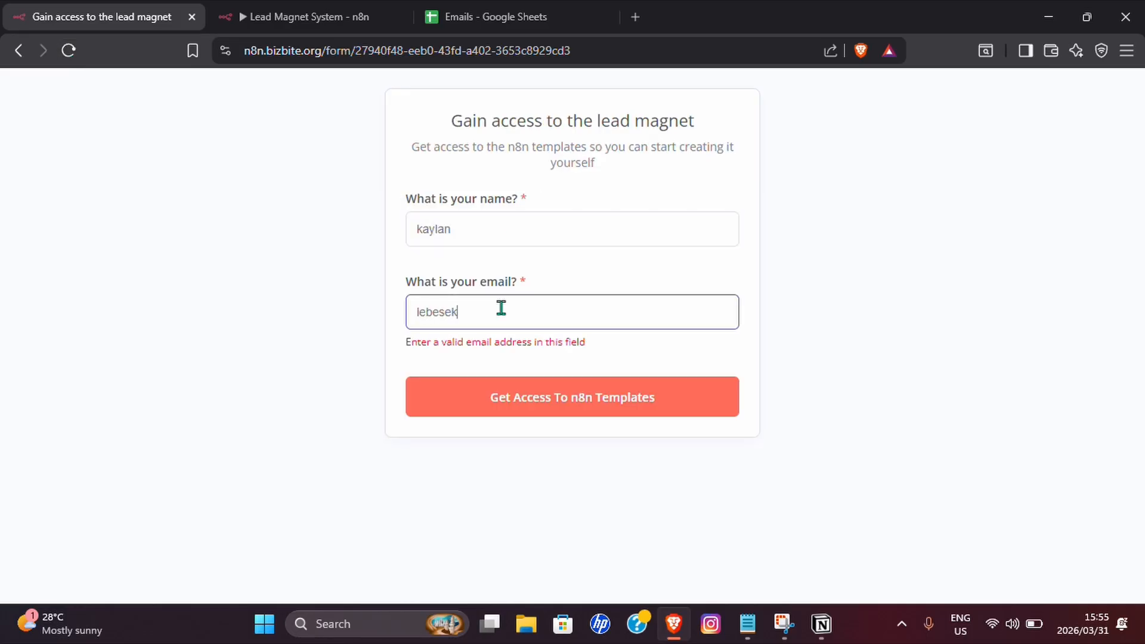
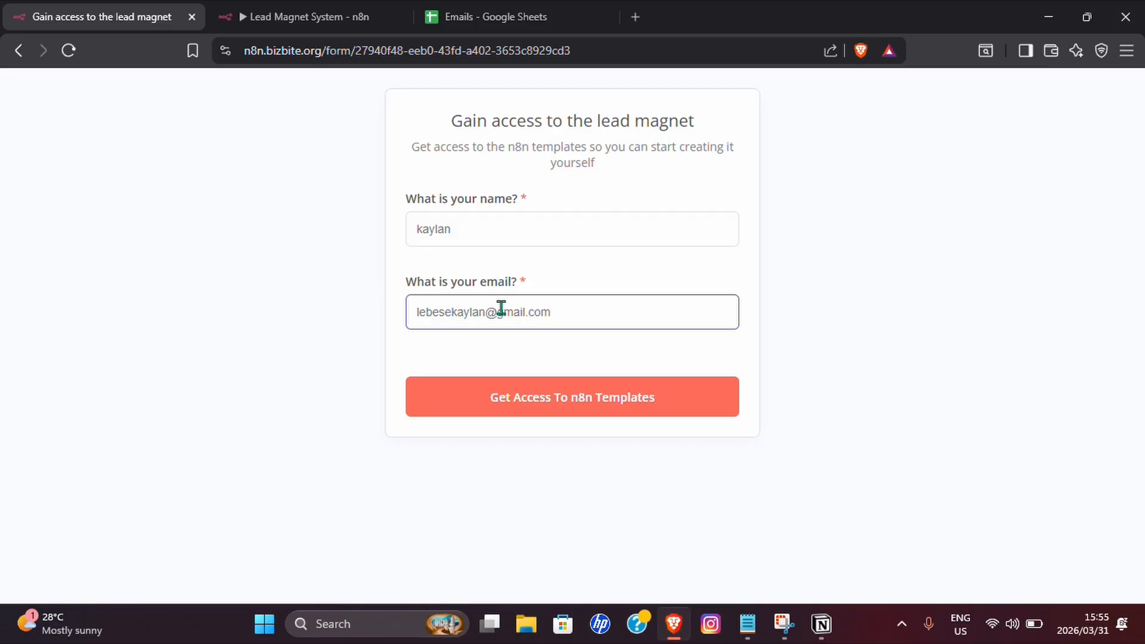
{"action": "left_click", "coordinate": [532, 395]}
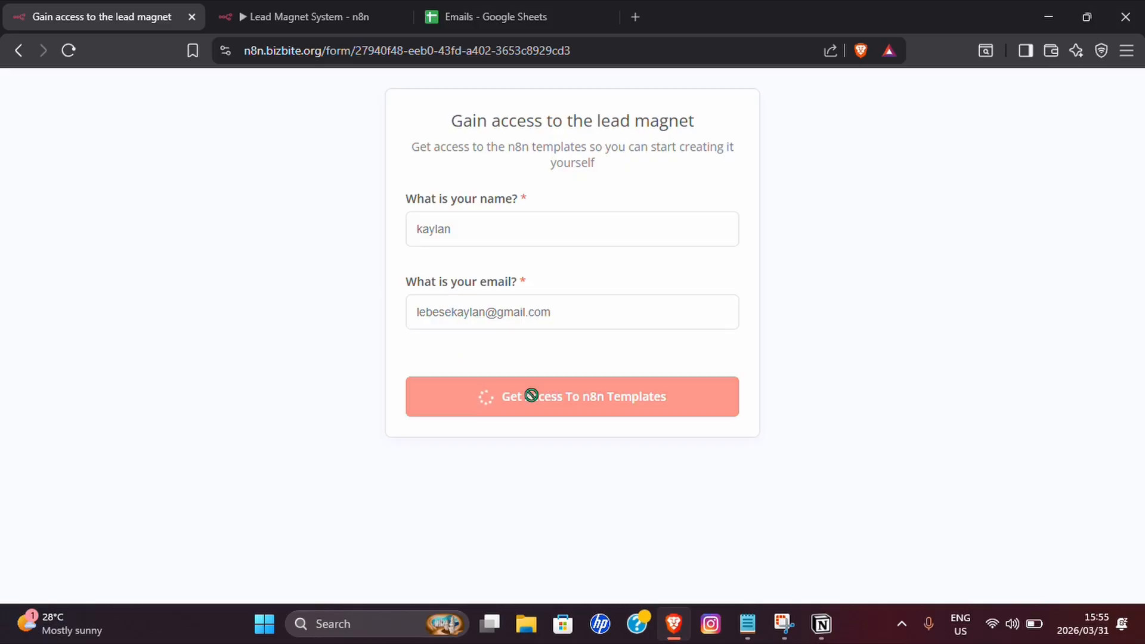
Auto-fit column A of the Emails sheet to show the new lead's address, then return to n8n.
{"action": "left_click", "coordinate": [451, 19]}
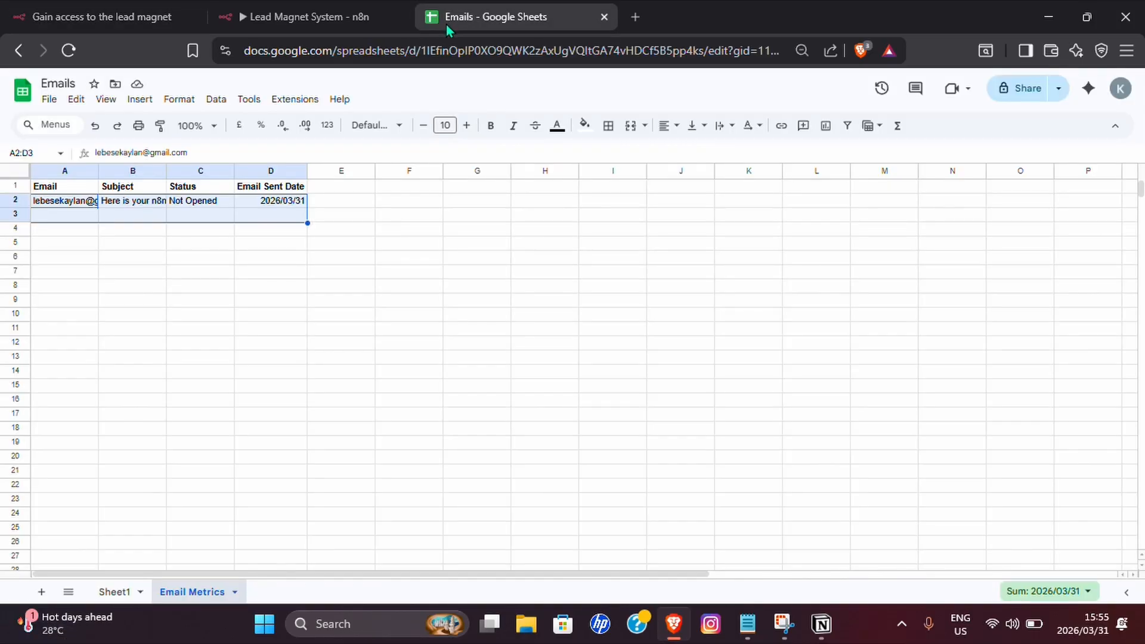
{"action": "left_click", "coordinate": [137, 230]}
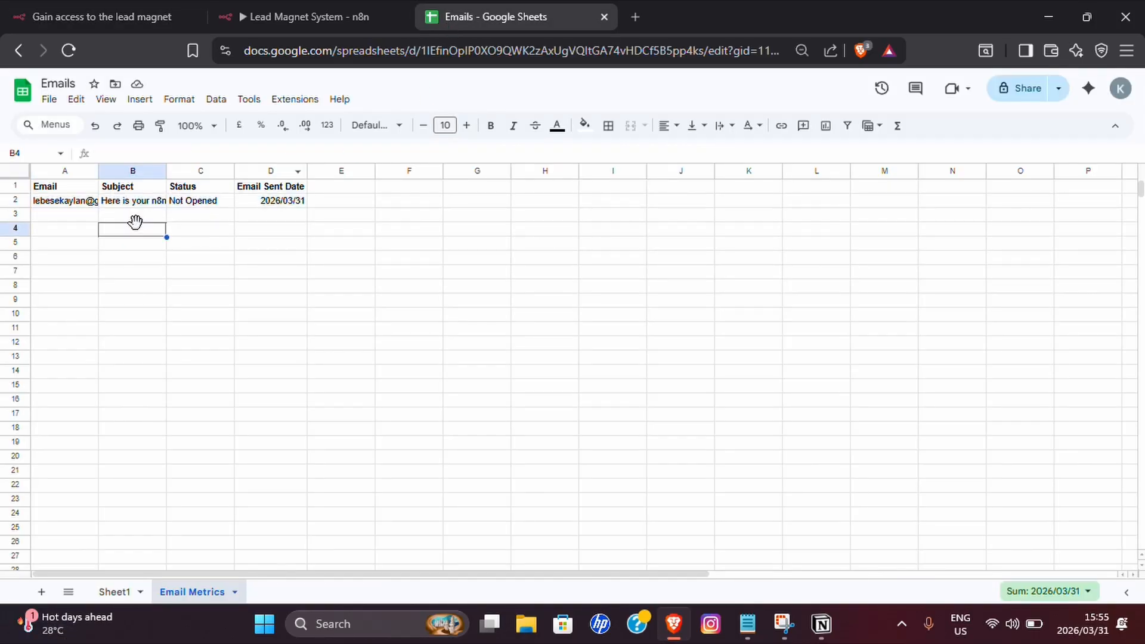
{"action": "double_click", "coordinate": [99, 170]}
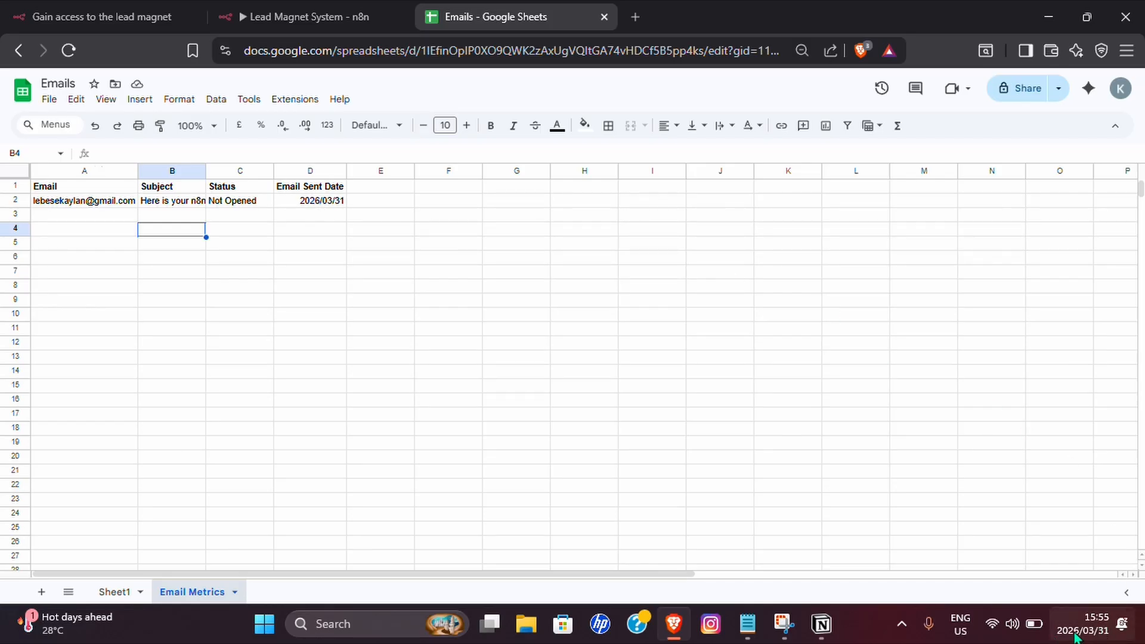
{"action": "left_click", "coordinate": [300, 18]}
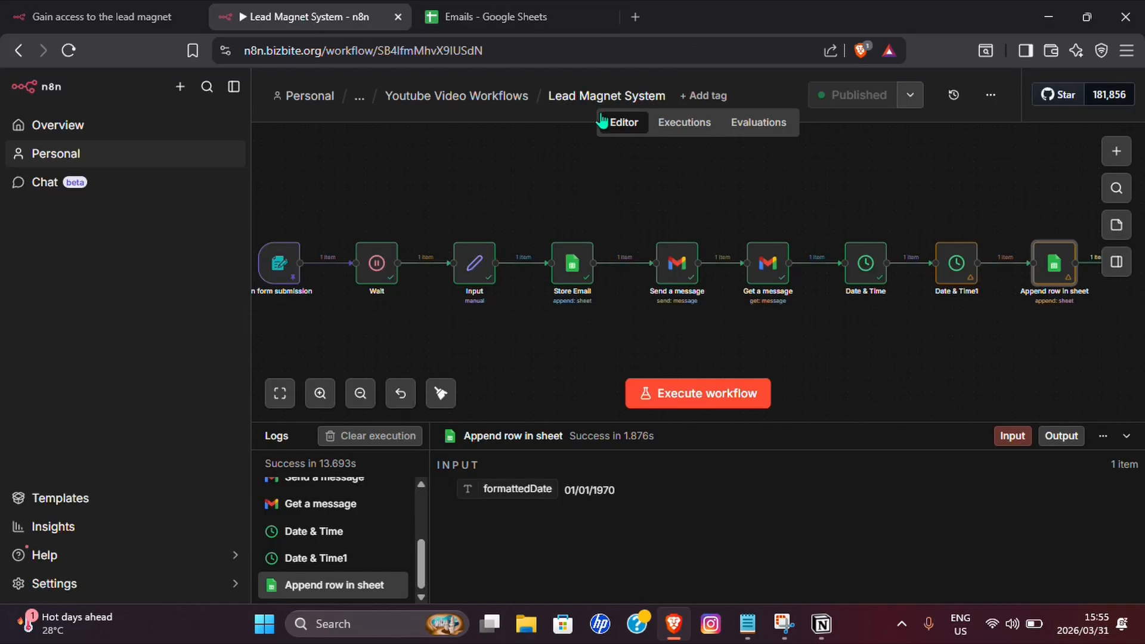
Confirm the 'Here is your n8n templates access' email arrived, then open the Youtube Video Workflows folder.
{"action": "left_click", "coordinate": [122, 8]}
{"action": "left_click", "coordinate": [302, 51]}
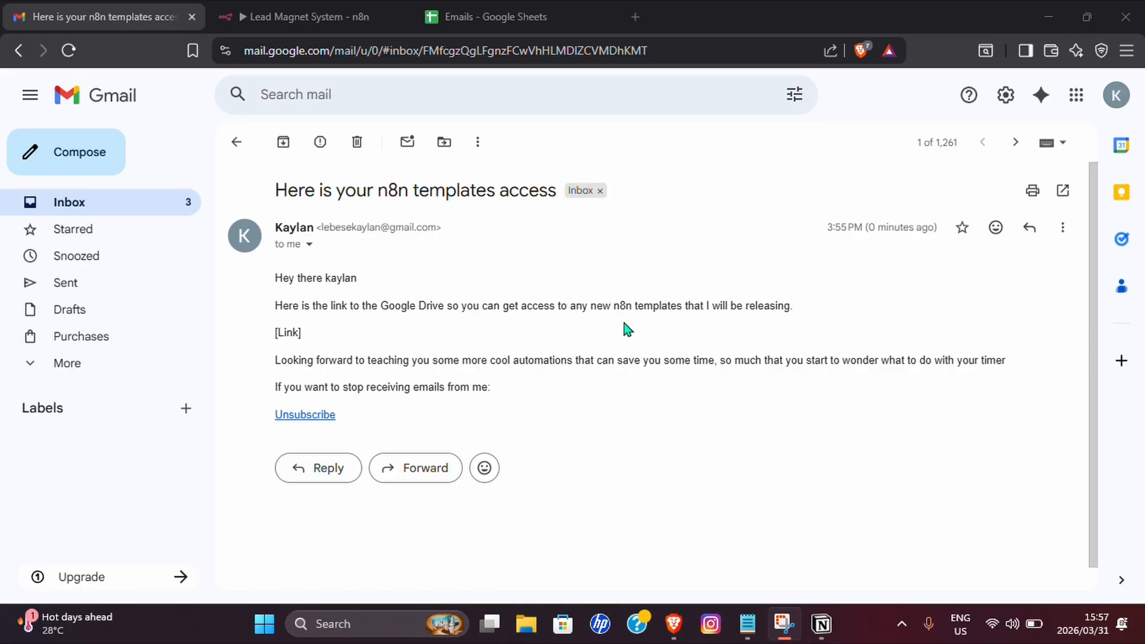
{"action": "left_click", "coordinate": [295, 23]}
{"action": "left_click", "coordinate": [501, 95]}
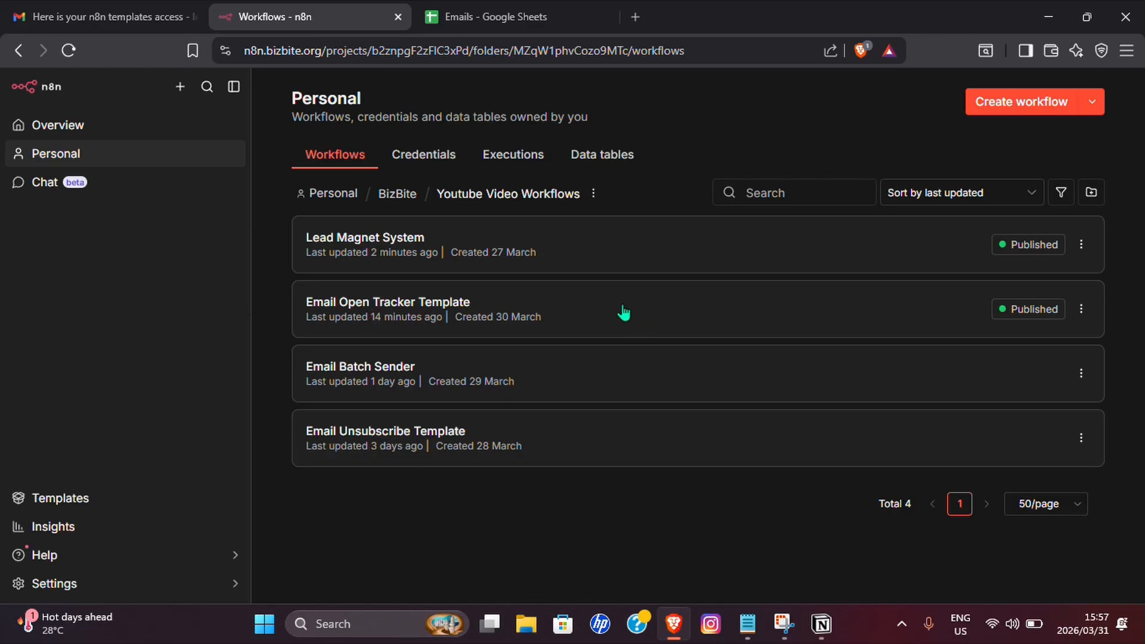
Load the Email Open Tracker Template's failed execution into the editor and open Update Email Status.
{"action": "left_click", "coordinate": [623, 313]}
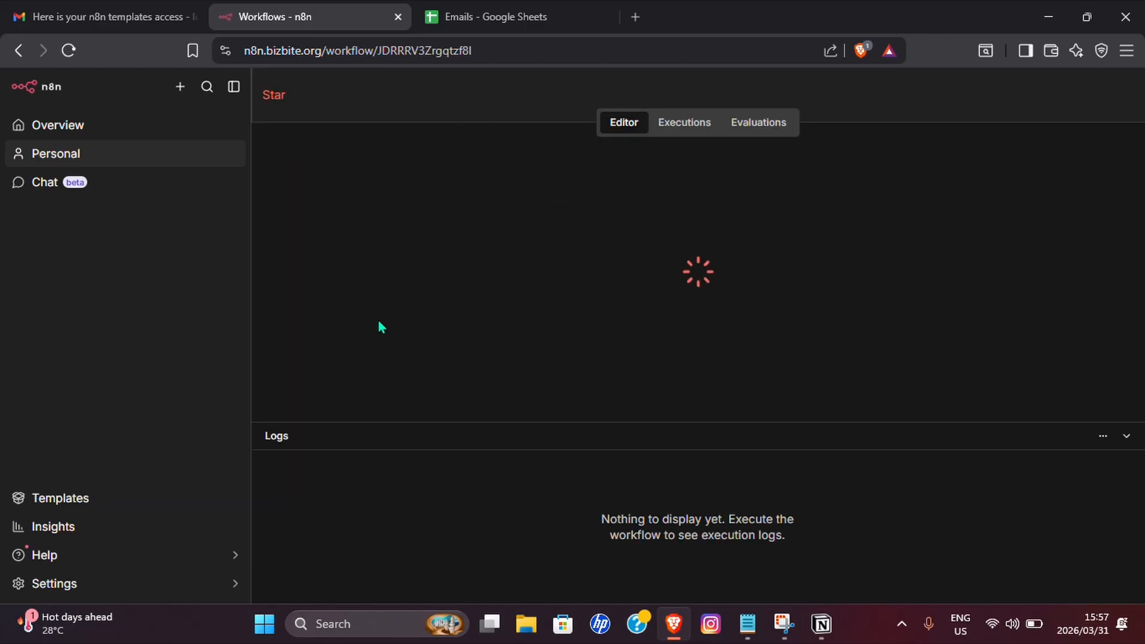
{"action": "left_click", "coordinate": [685, 123]}
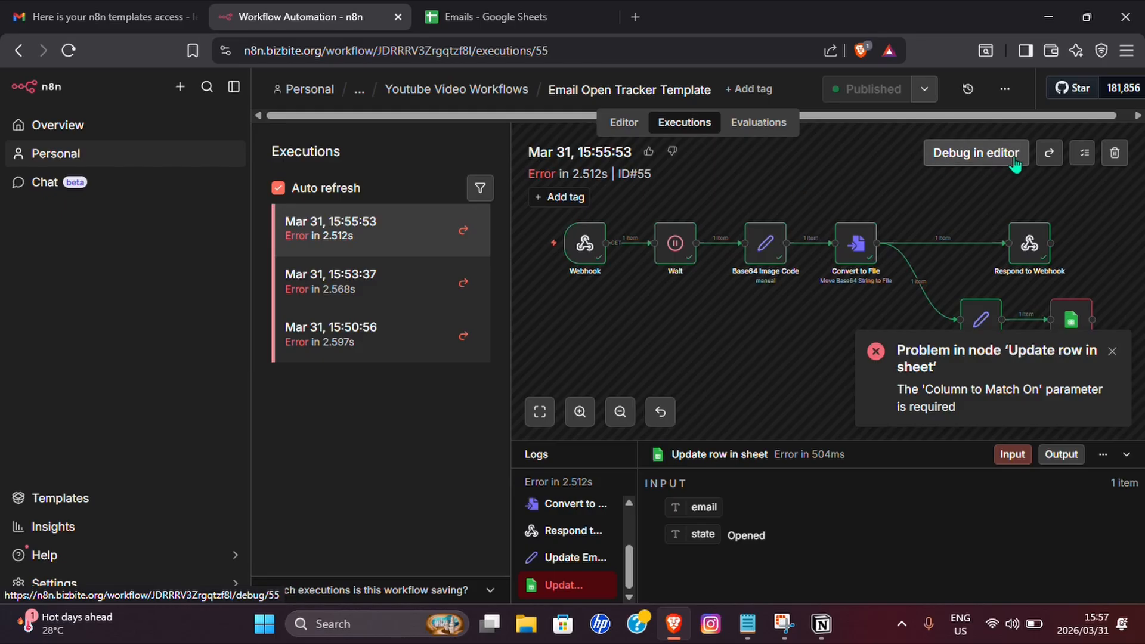
{"action": "left_click", "coordinate": [974, 154]}
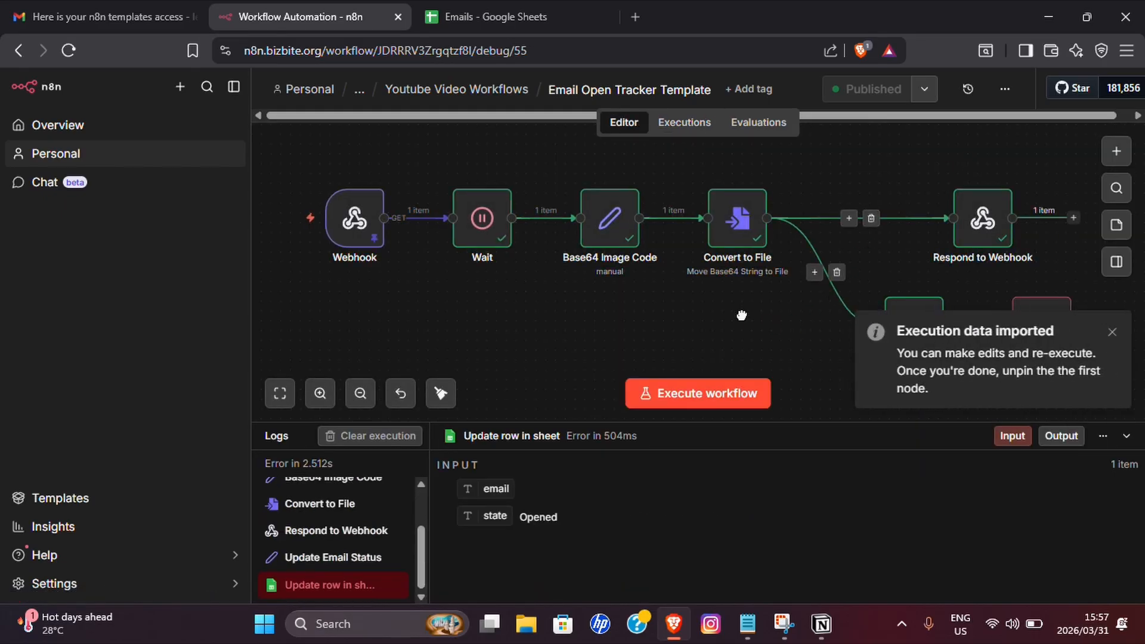
{"action": "scroll", "coordinate": [906, 197], "scroll_direction": "right", "scroll_amount": 5}
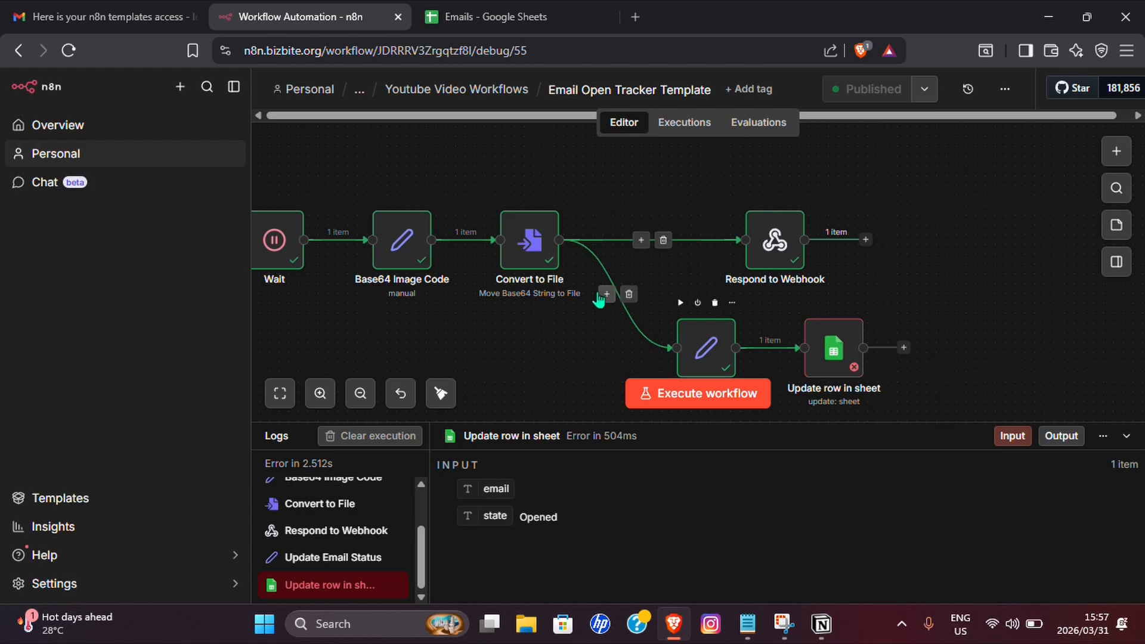
{"action": "scroll", "coordinate": [575, 288], "scroll_direction": "down", "scroll_amount": 3}
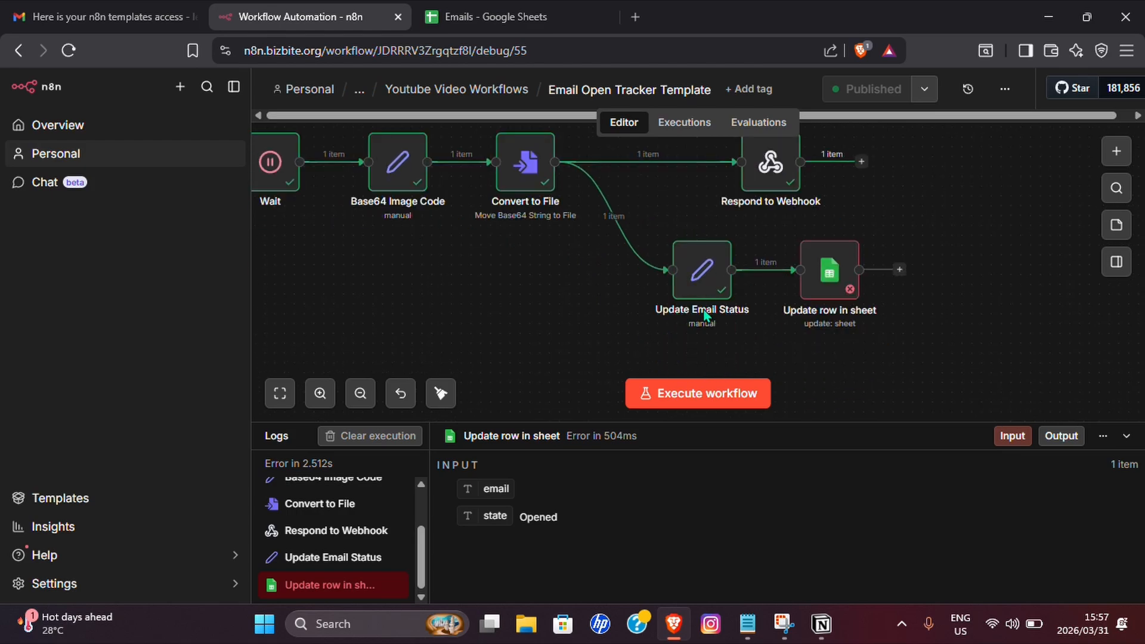
{"action": "left_click", "coordinate": [711, 292]}
{"action": "double_click", "coordinate": [717, 292]}
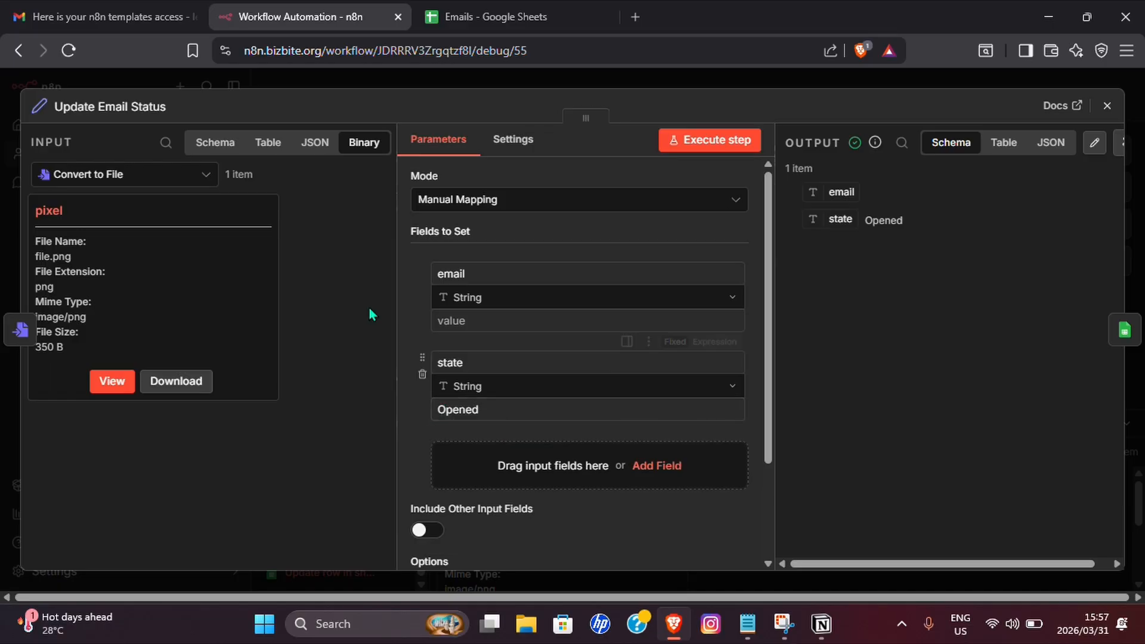
Map the Webhook's query.id into the Update Email Status email field via the Schema view.
{"action": "left_click", "coordinate": [216, 145]}
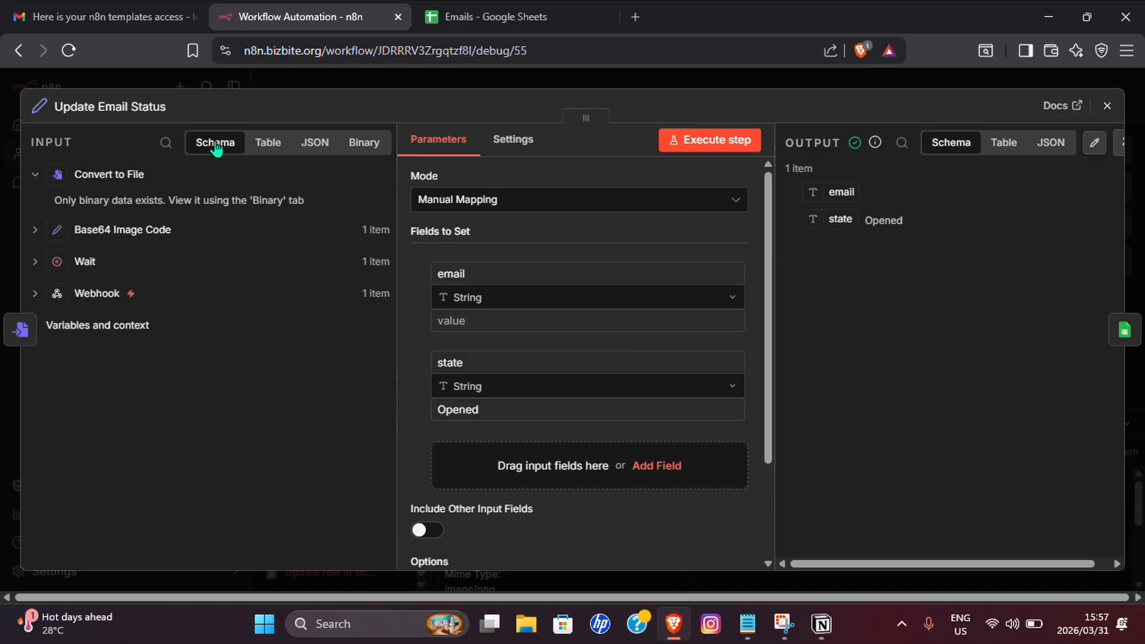
{"action": "left_click", "coordinate": [35, 294]}
{"action": "scroll", "coordinate": [238, 361], "scroll_direction": "down", "scroll_amount": 6}
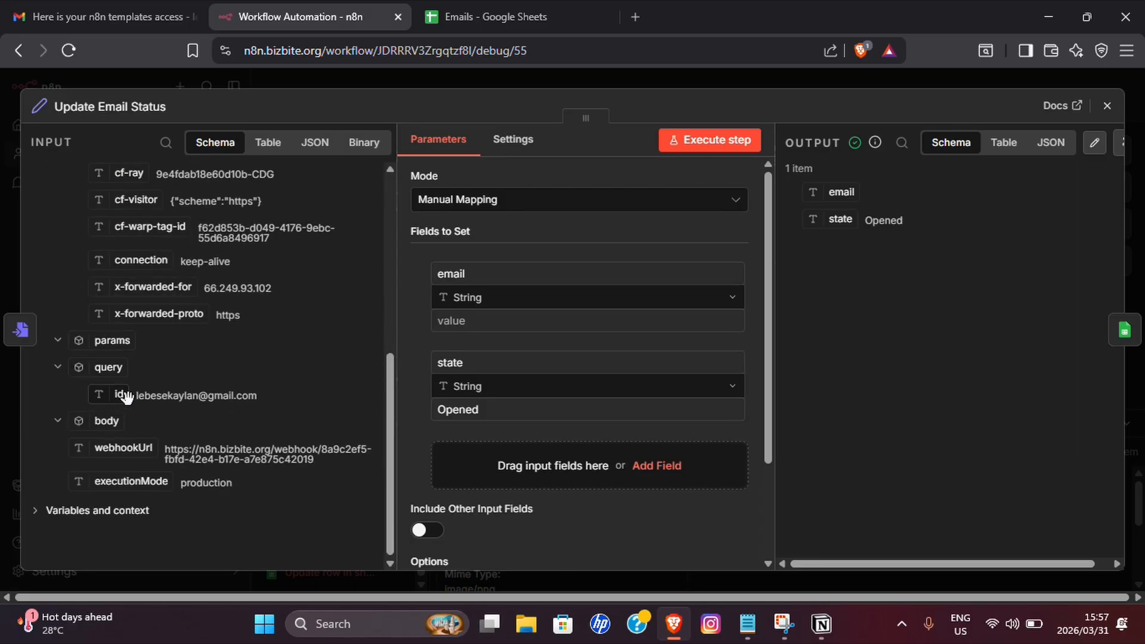
{"action": "left_click_drag", "start_coordinate": [110, 395], "coordinate": [512, 326]}
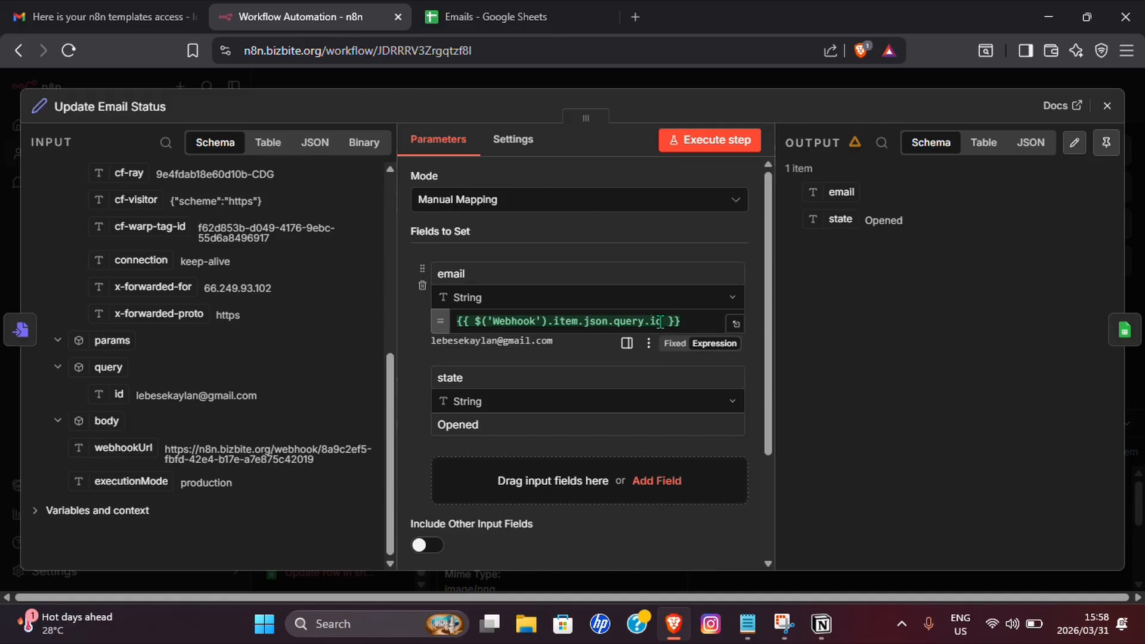
{"action": "key", "text": "Escape"}
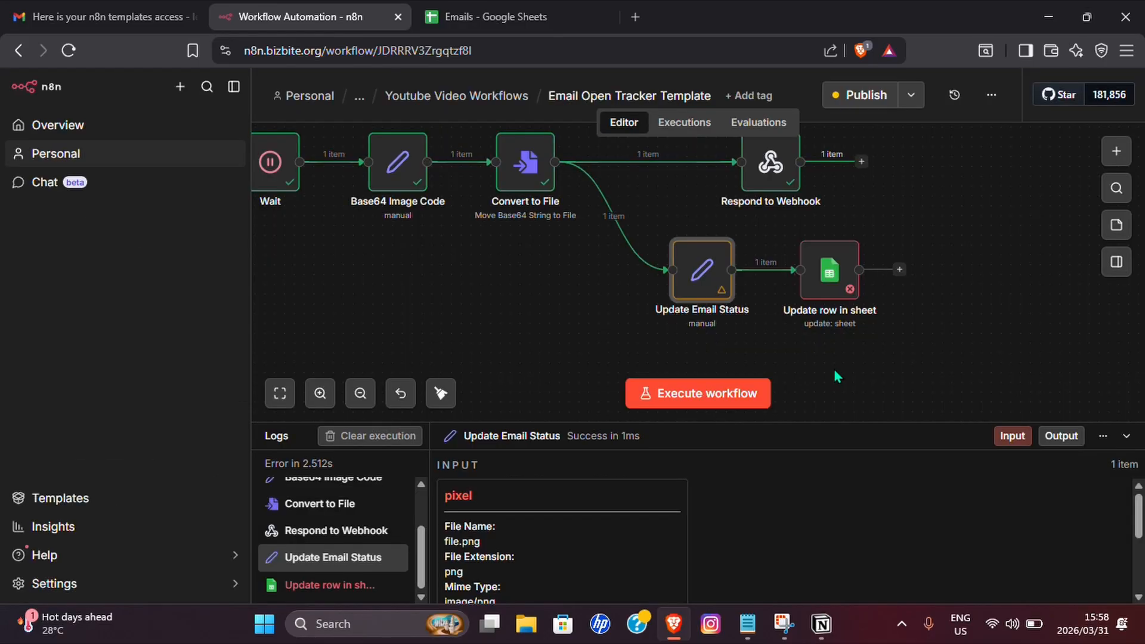
{"action": "left_click_drag", "start_coordinate": [833, 367], "coordinate": [682, 338]}
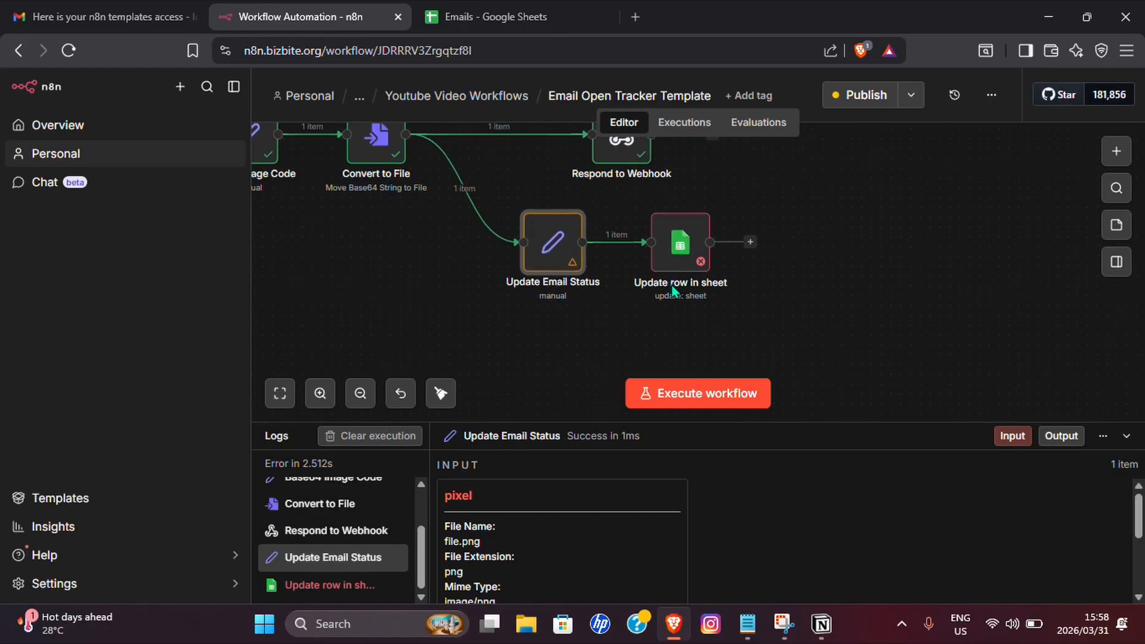
Match Update row in sheet on the incoming email, drop Subject and Email Sent Date, and set Status to state.
{"action": "left_click", "coordinate": [678, 250]}
{"action": "double_click", "coordinate": [678, 249]}
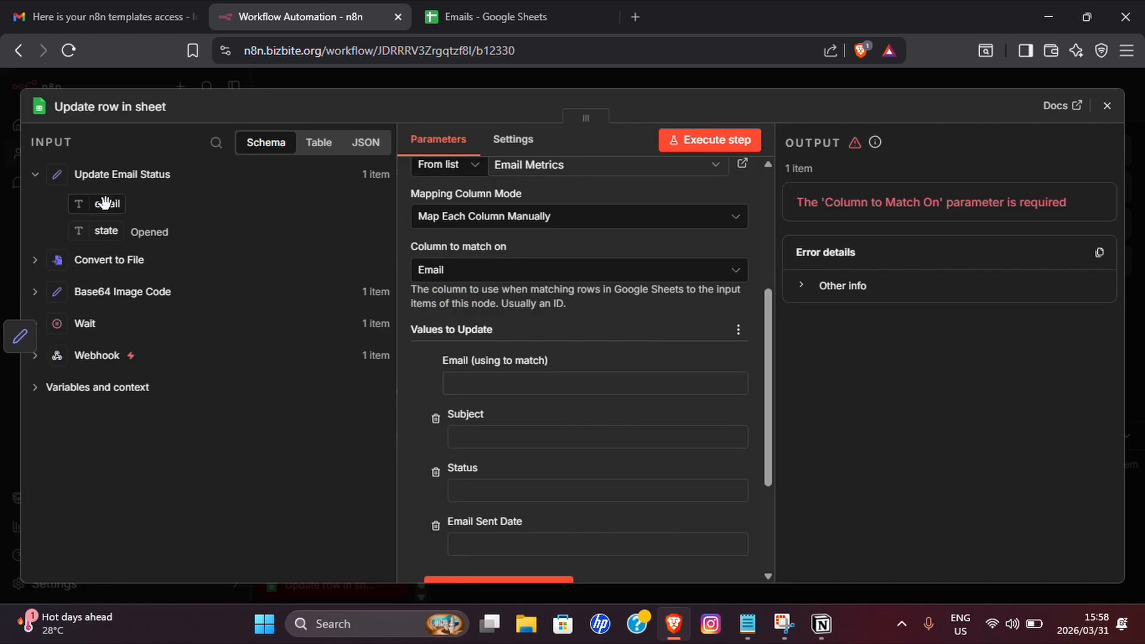
{"action": "left_click_drag", "start_coordinate": [107, 204], "coordinate": [465, 385]}
{"action": "scroll", "coordinate": [489, 316], "scroll_direction": "down", "scroll_amount": 1}
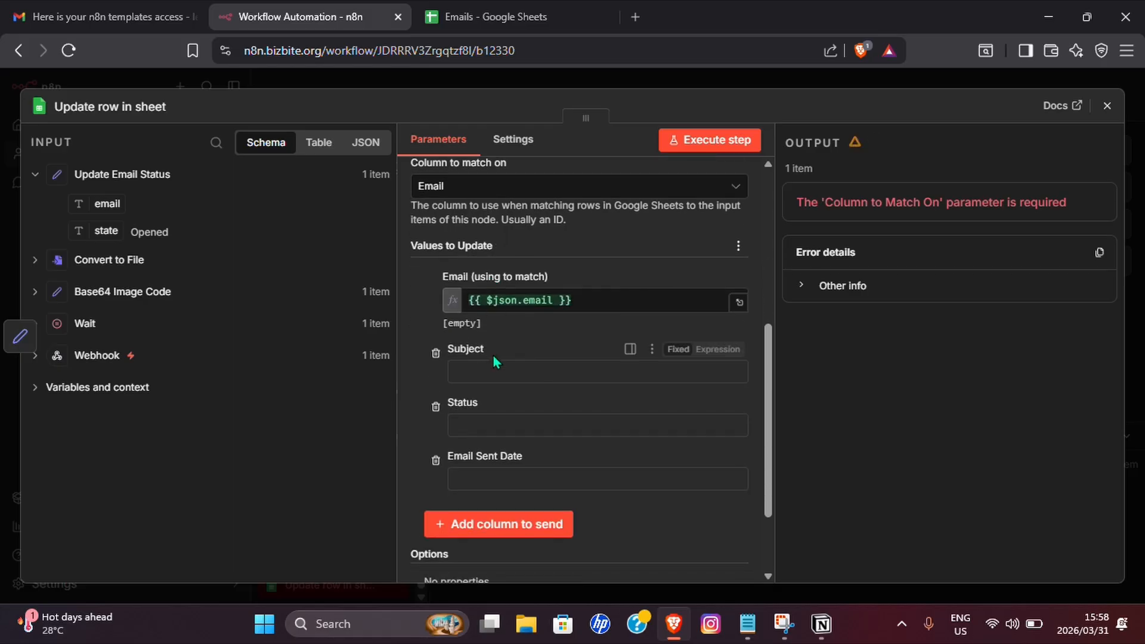
{"action": "left_click", "coordinate": [435, 353]}
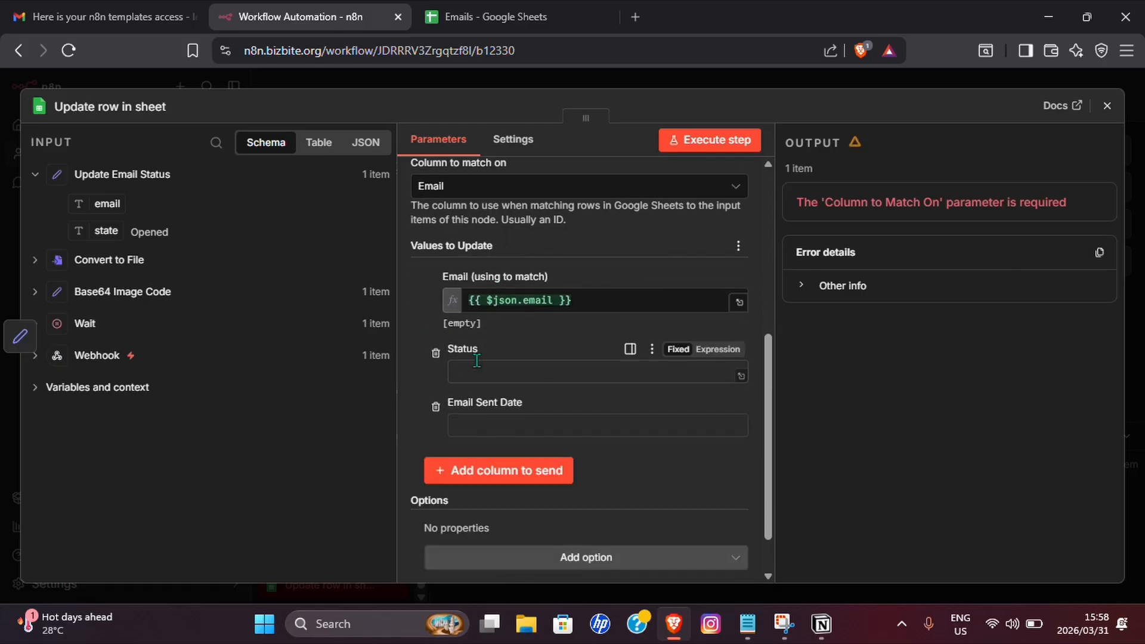
{"action": "left_click", "coordinate": [436, 407]}
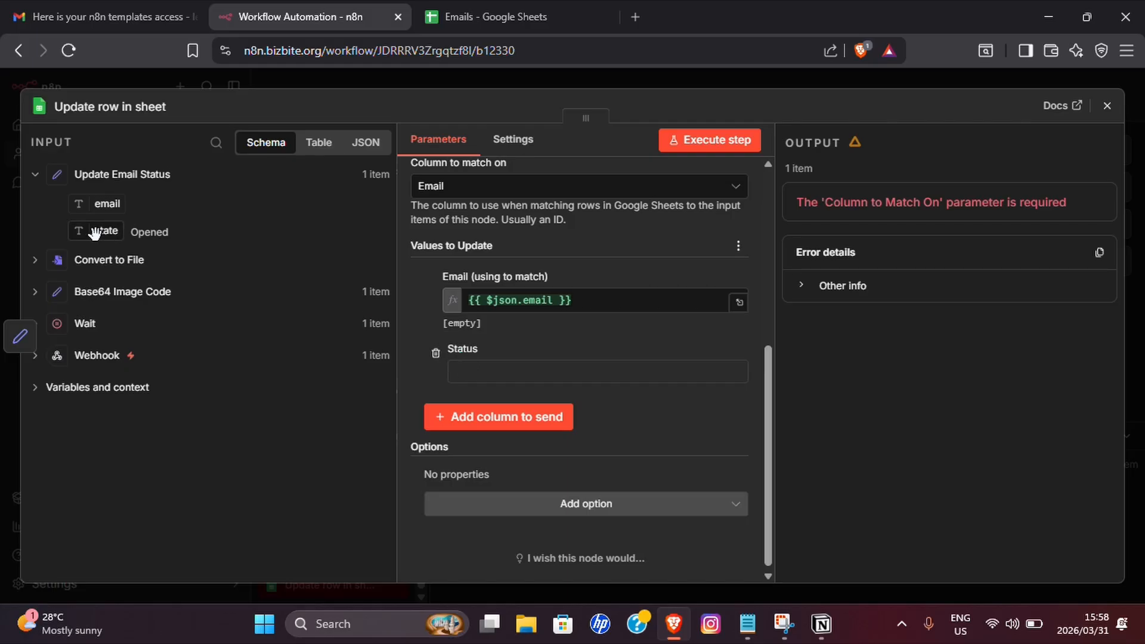
{"action": "left_click_drag", "start_coordinate": [94, 233], "coordinate": [477, 372]}
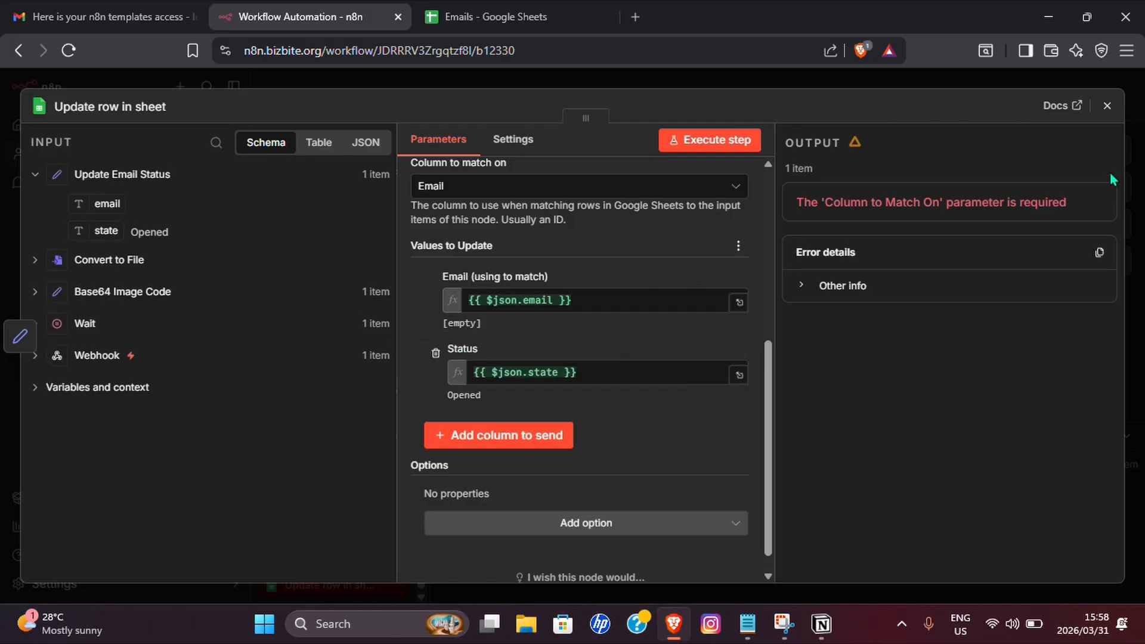
{"action": "left_click", "coordinate": [1107, 105]}
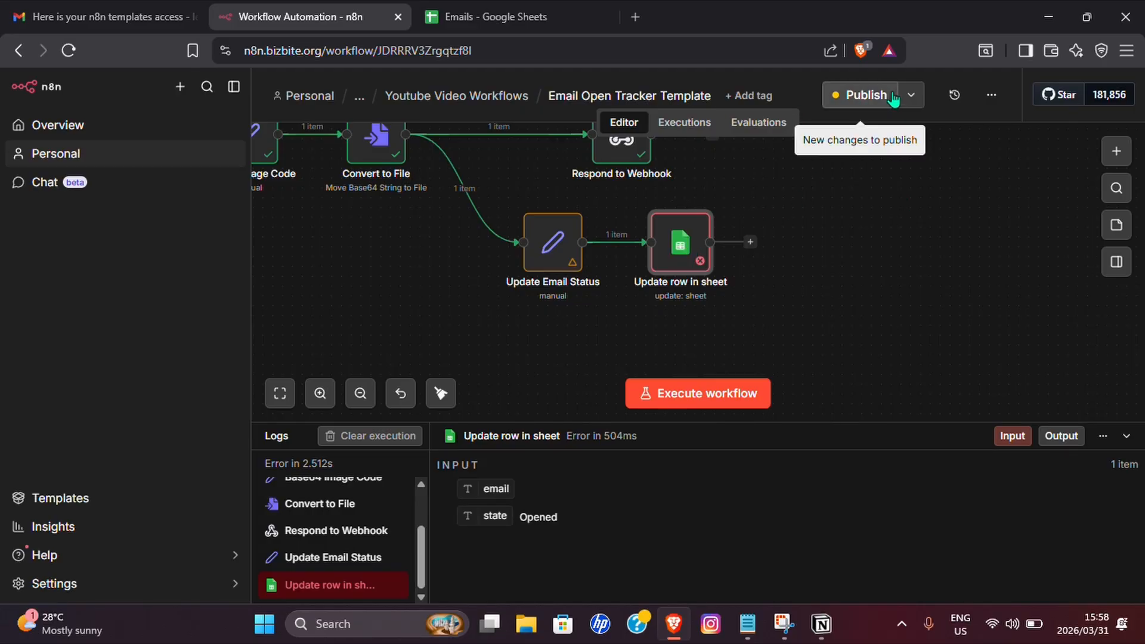
Publish the open-tracker fix, clear cells A2:D2 in Email Metrics, and reopen Lead Magnet System.
{"action": "left_click", "coordinate": [866, 95]}
{"action": "left_click", "coordinate": [745, 424]}
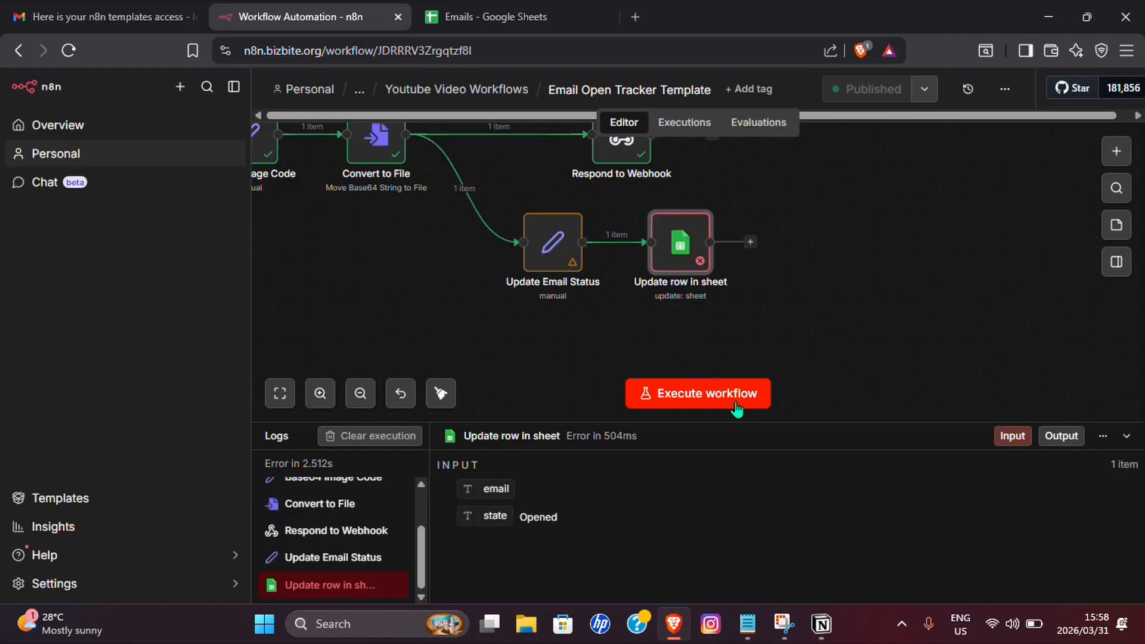
{"action": "left_click", "coordinate": [437, 19]}
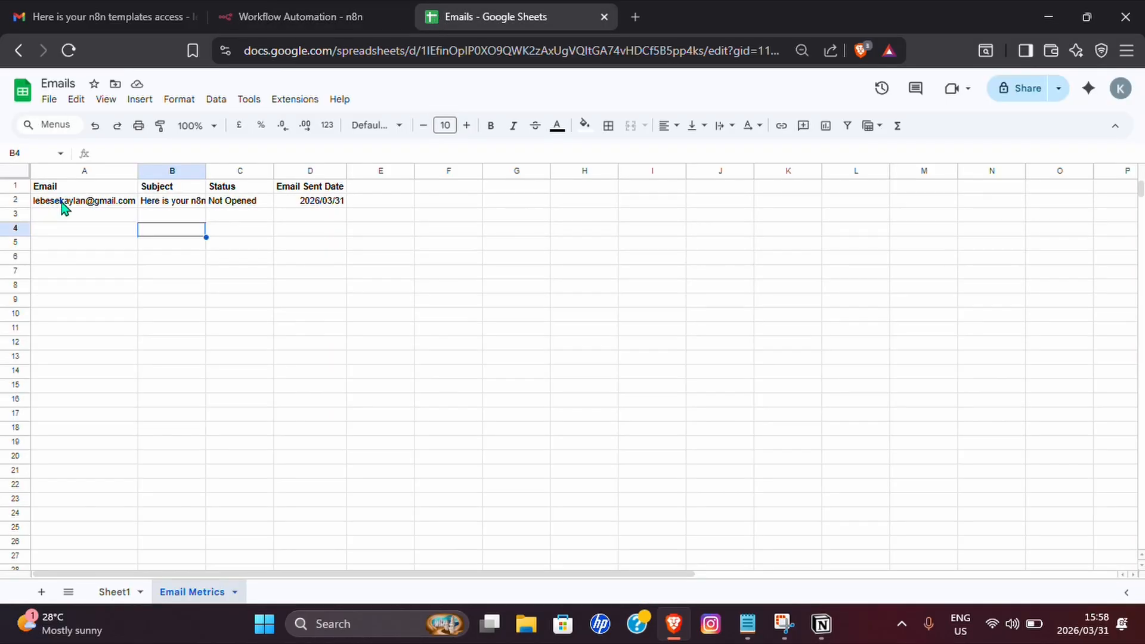
{"action": "left_click_drag", "start_coordinate": [102, 205], "coordinate": [285, 201]}
{"action": "key", "text": "Delete"}
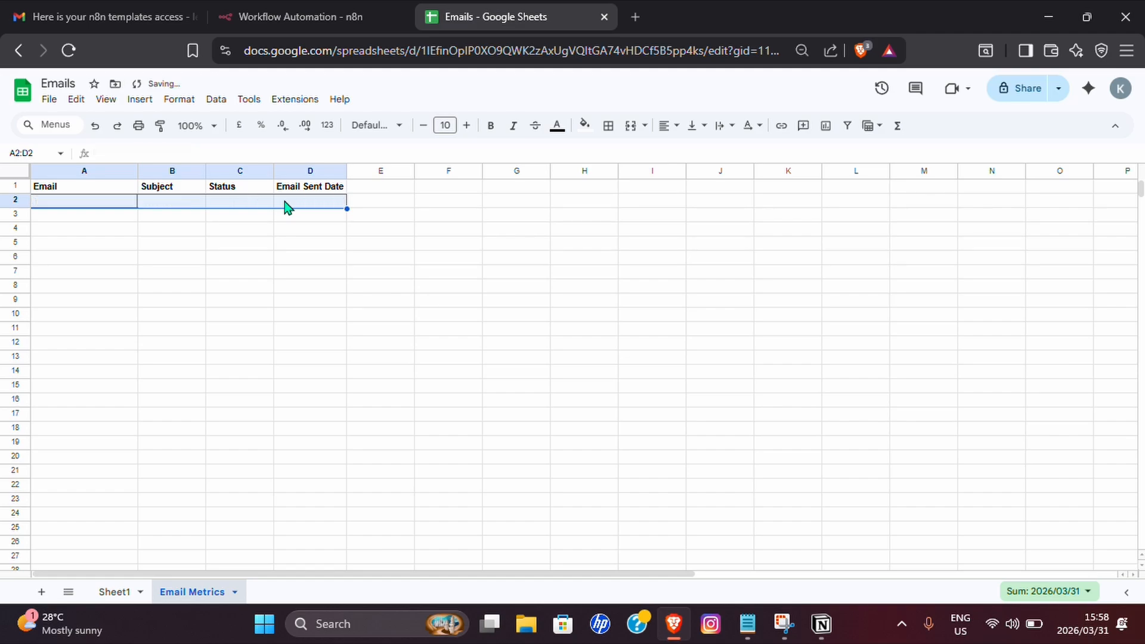
{"action": "left_click", "coordinate": [296, 24]}
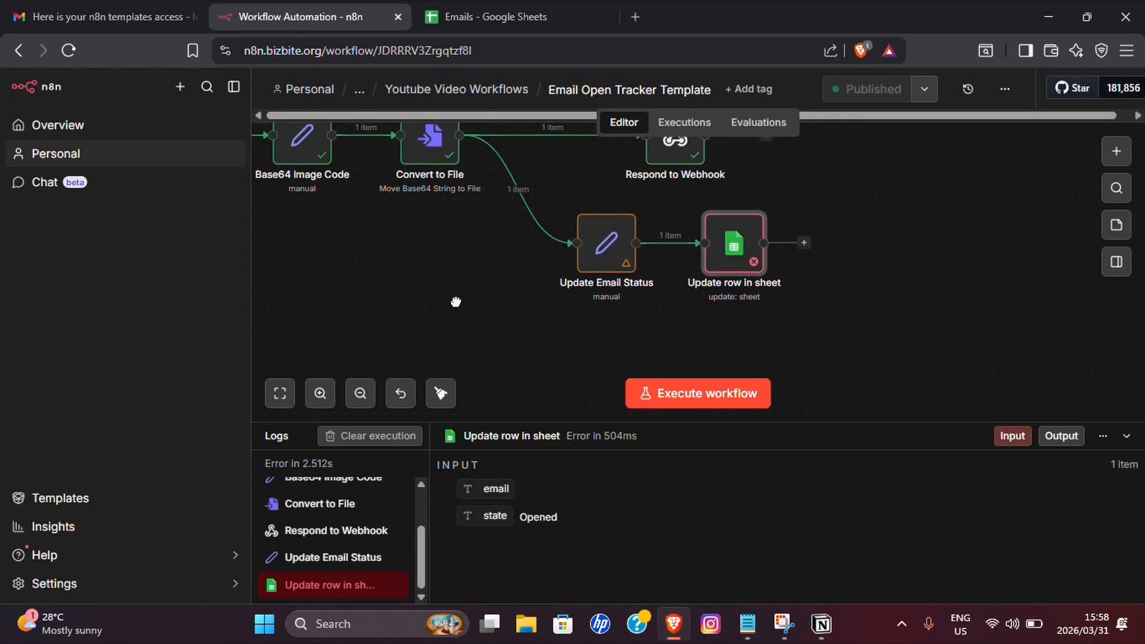
{"action": "left_click", "coordinate": [418, 91]}
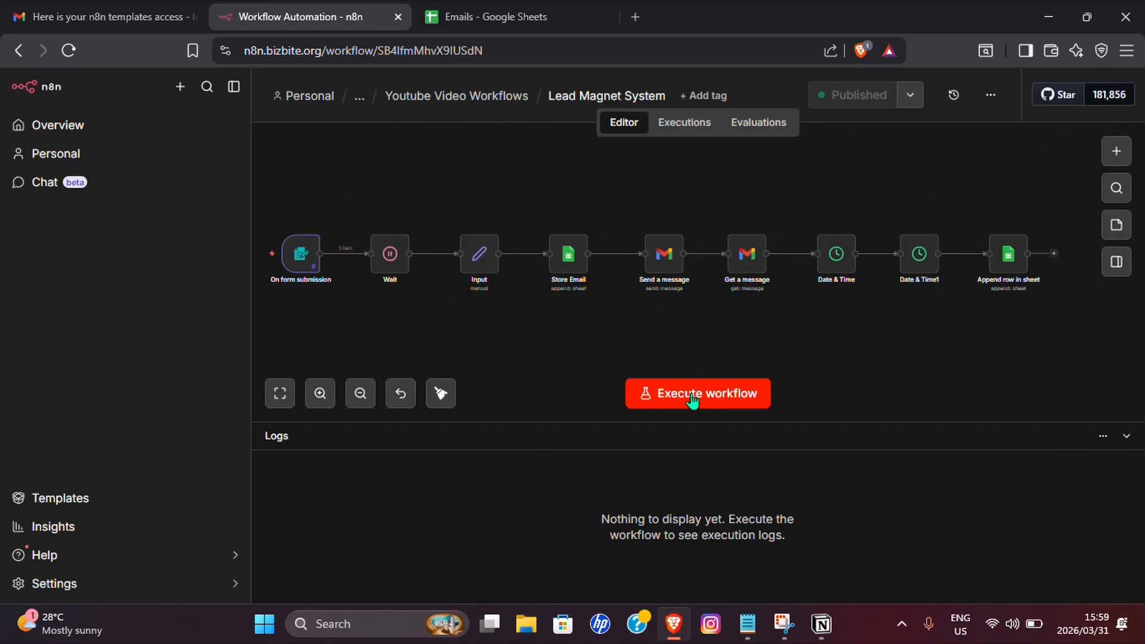
Execute Lead Magnet System and confirm a new 'Not Opened' row dated 2026/03/31 in Email Metrics.
{"action": "left_click", "coordinate": [668, 398]}
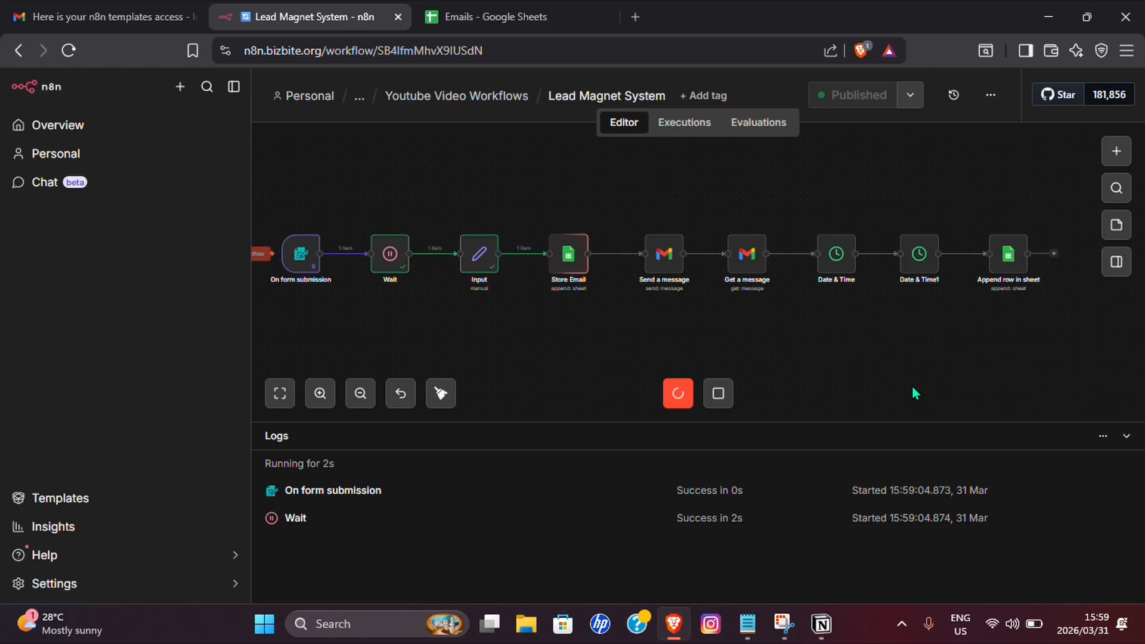
{"action": "left_click", "coordinate": [459, 18]}
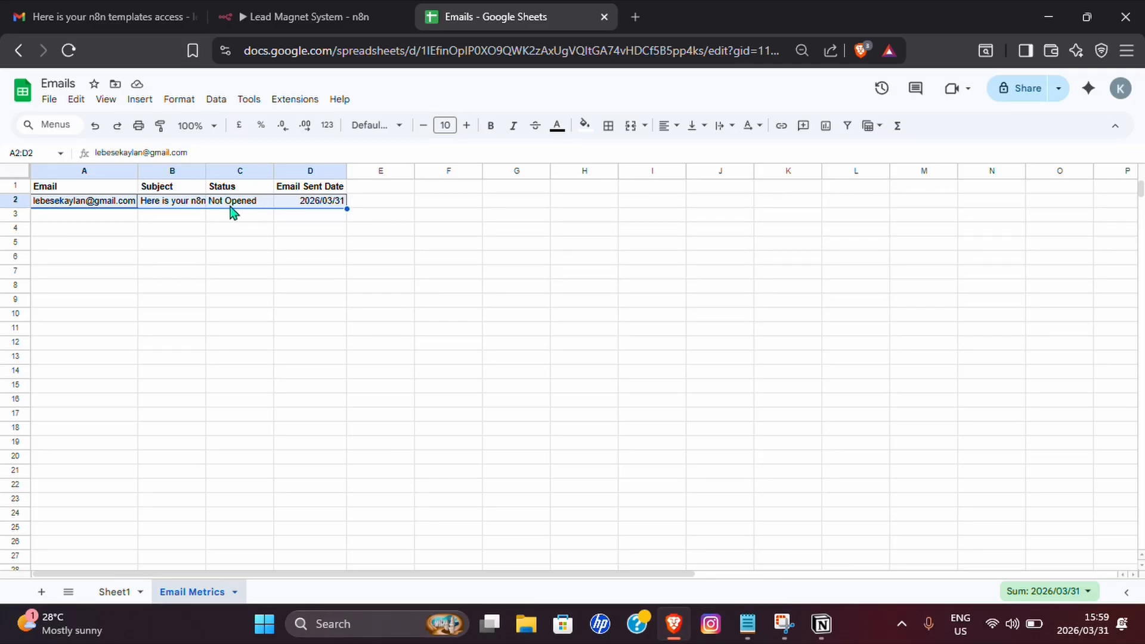
View the delivered 'Here is your n8n templates access' email in Gmail.
{"action": "left_click", "coordinate": [116, 27]}
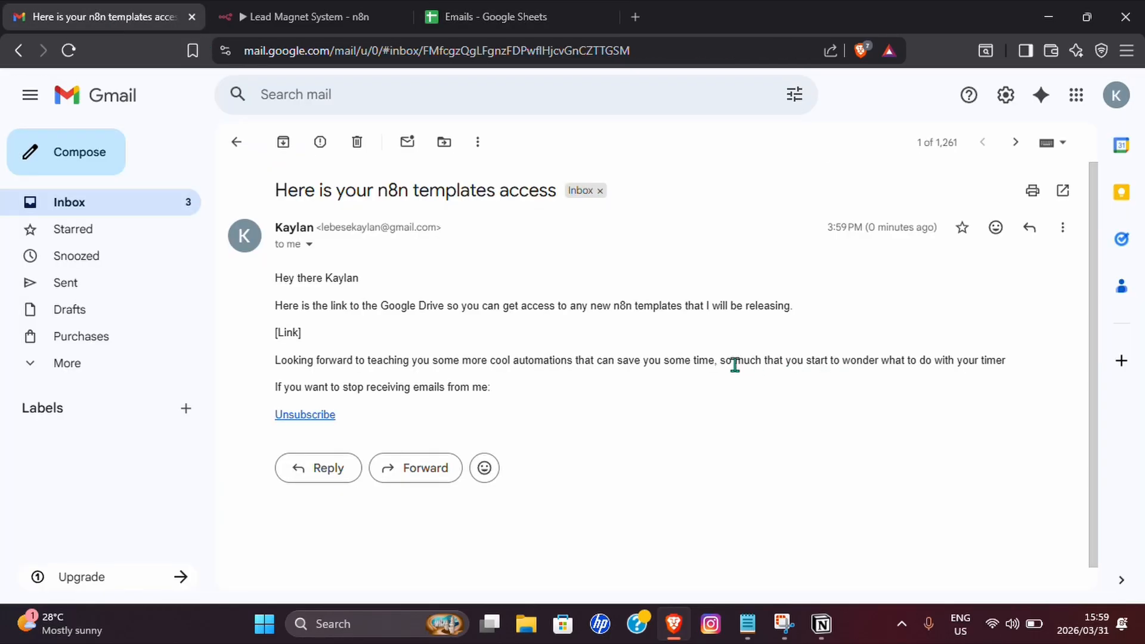